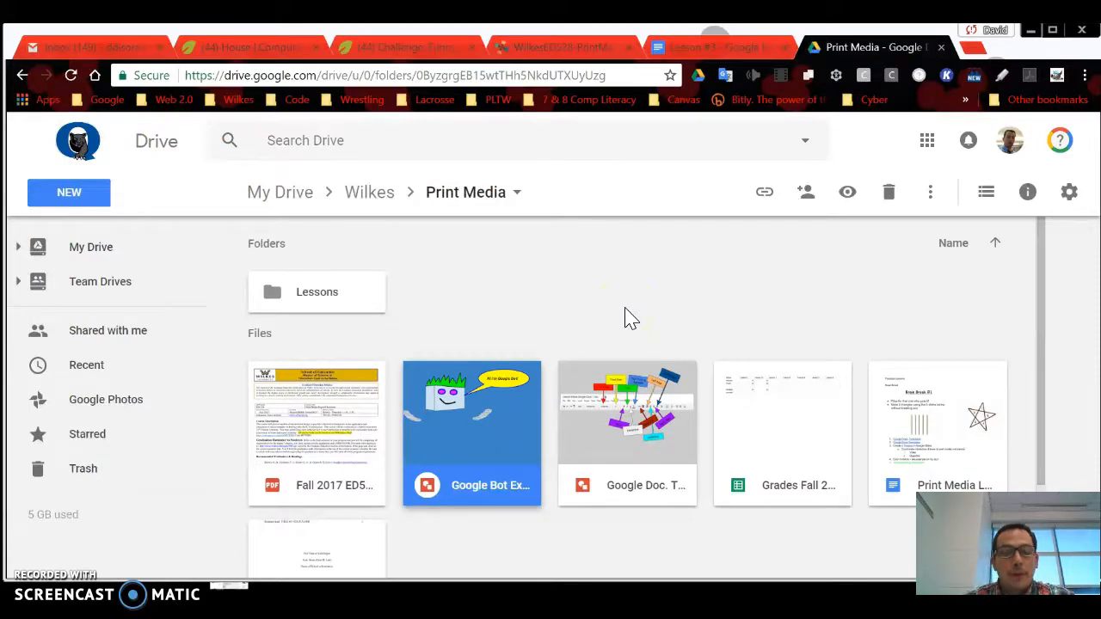
- Create a new Google Drawings file in the Print Media folder
left_click(88, 199)
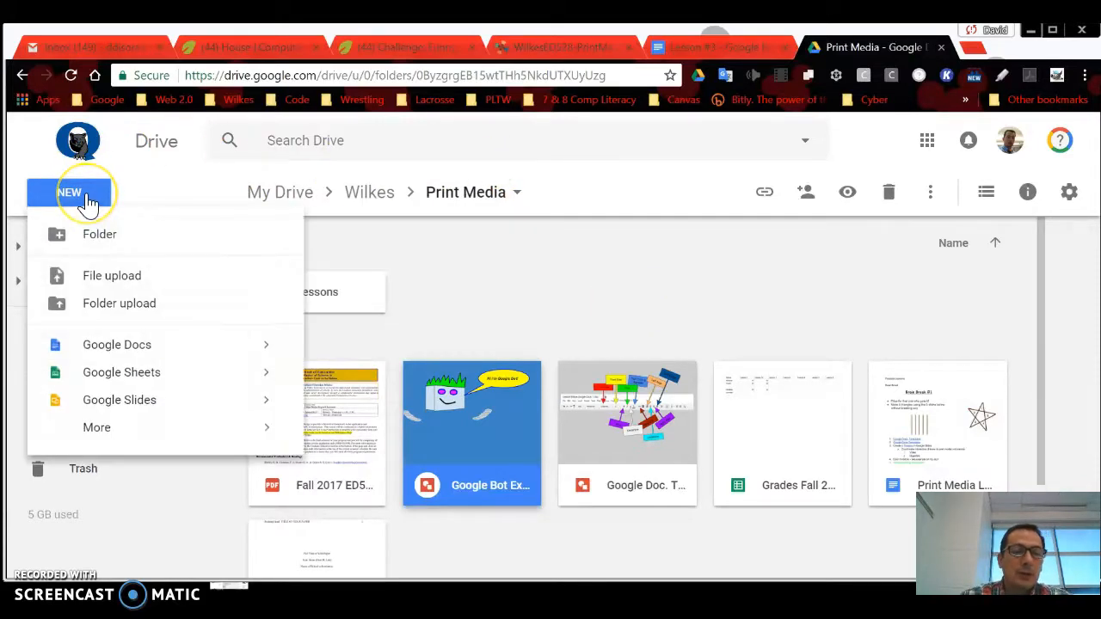
left_click(89, 207)
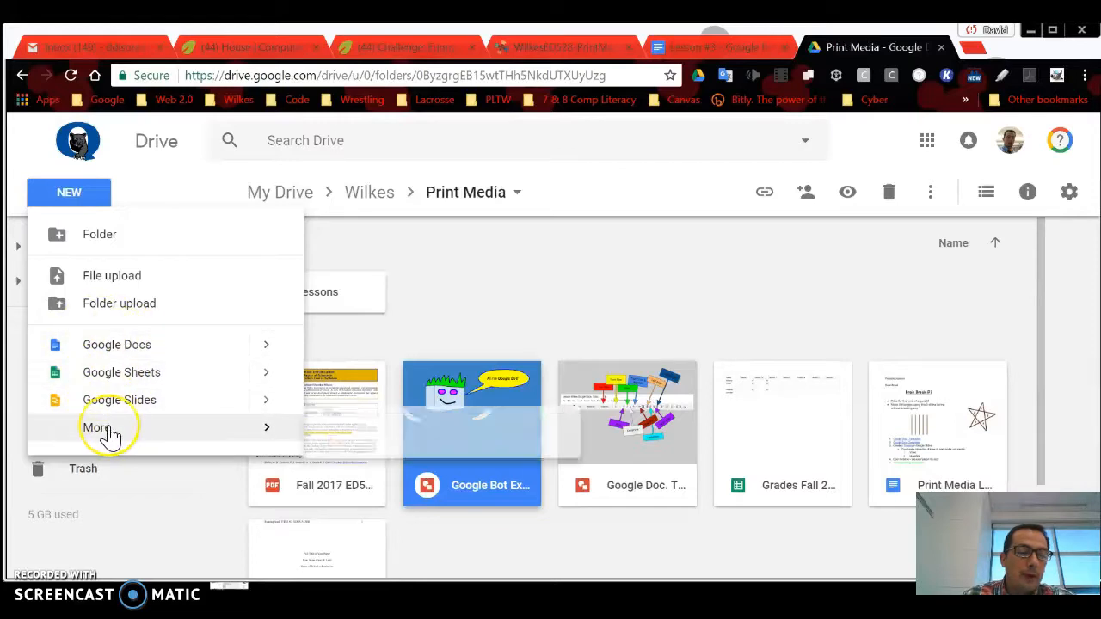
mouse_move(108, 435)
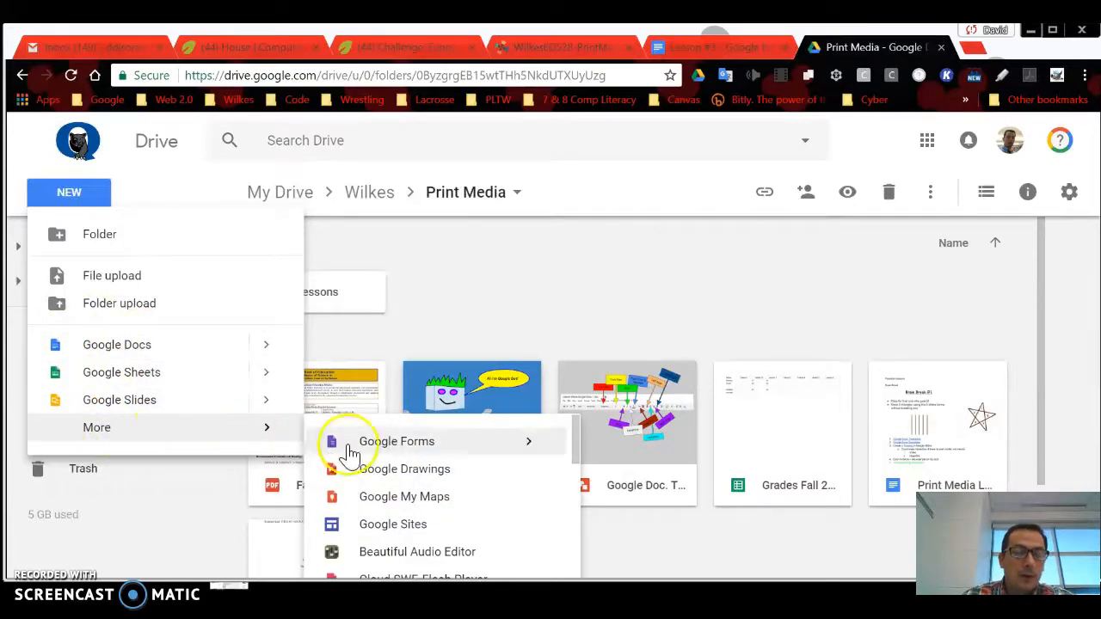
left_click(450, 477)
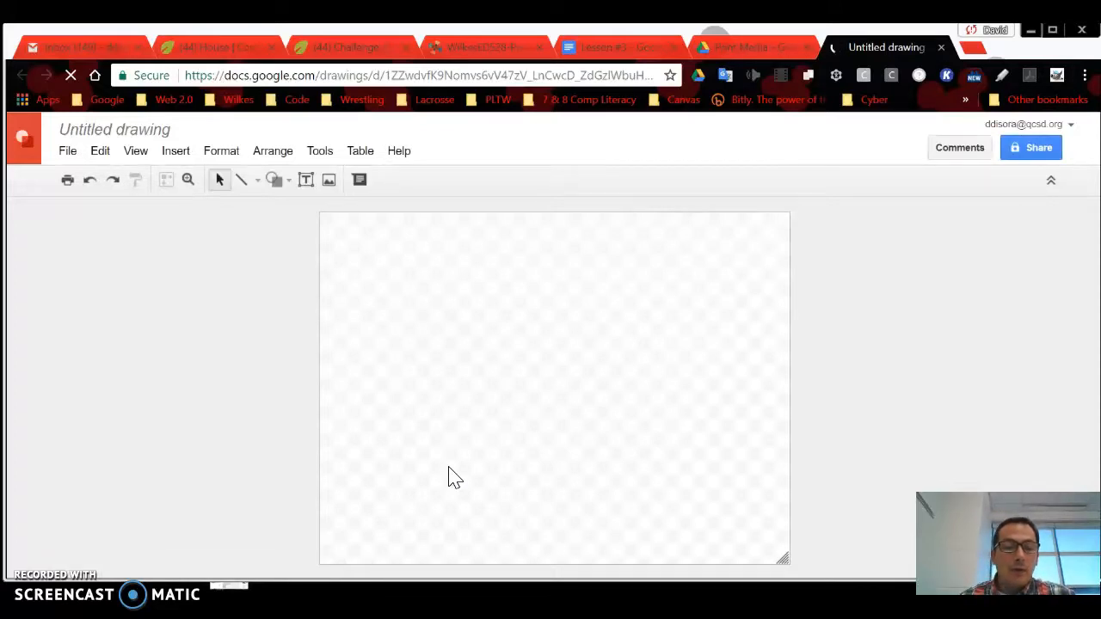
- Rename the untitled drawing as "Google Bot ex."
left_click(173, 126)
type("Google Bot e")
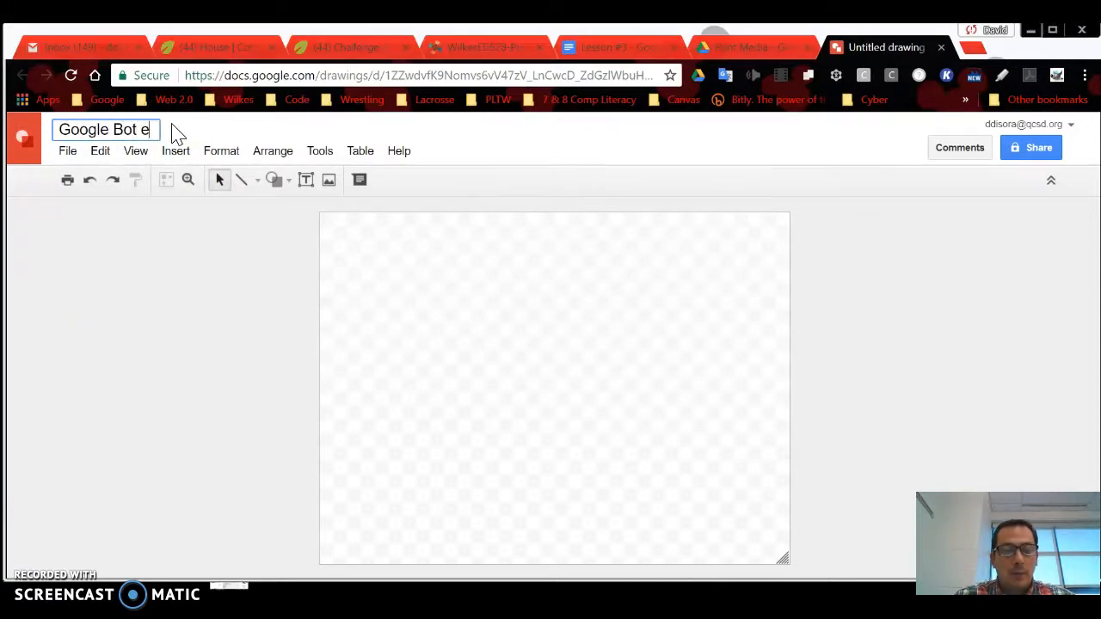
type("x.")
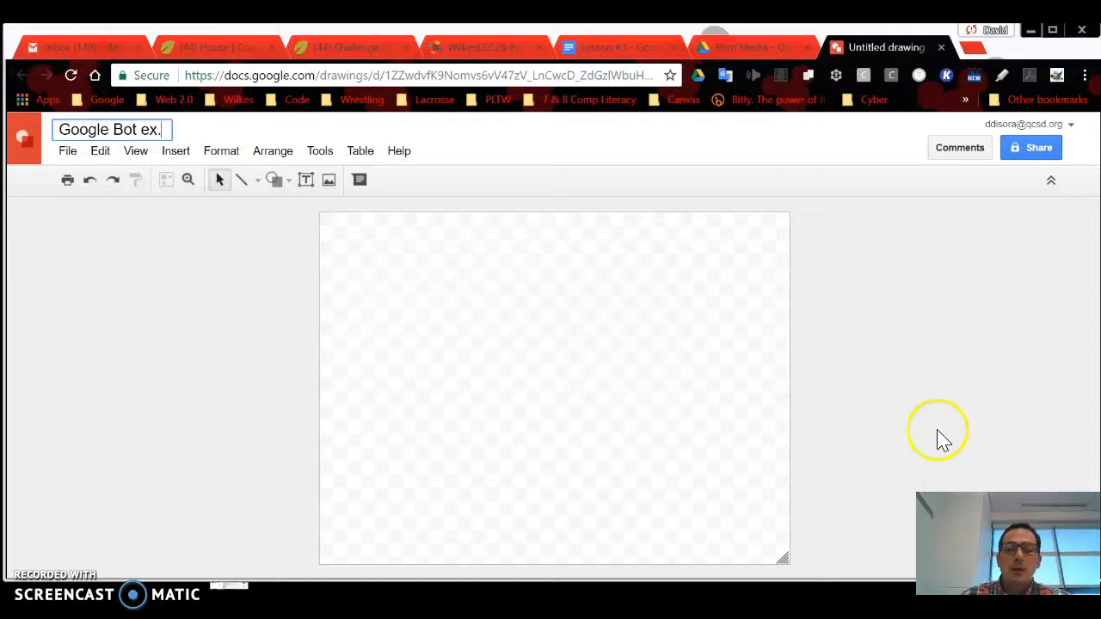
left_click(839, 348)
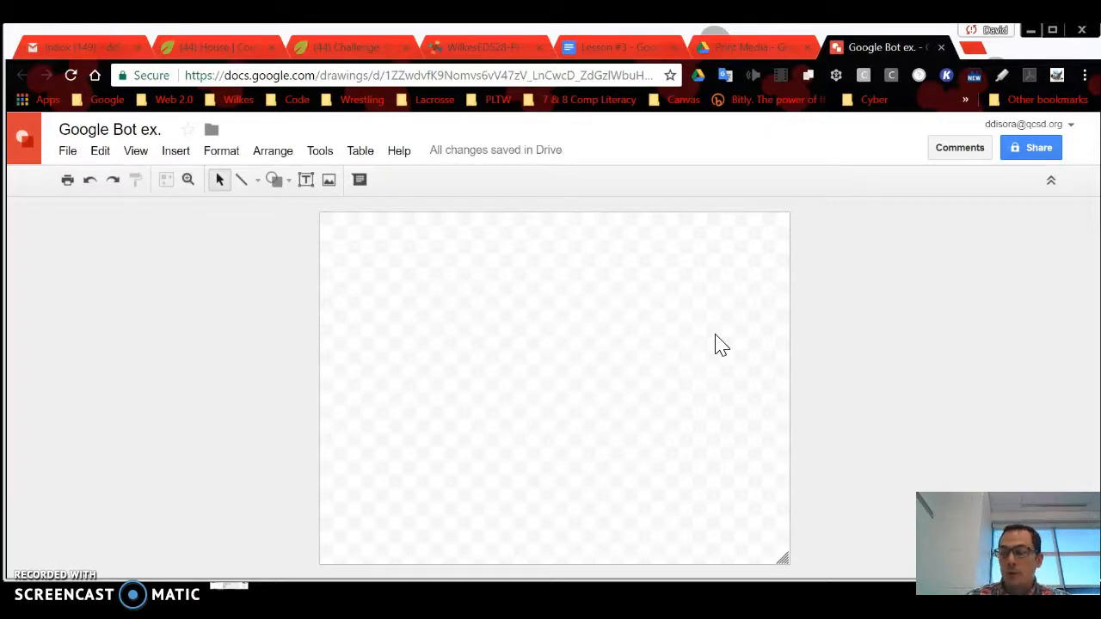
- Set the canvas background to the solid colour dark gray 2
right_click(584, 328)
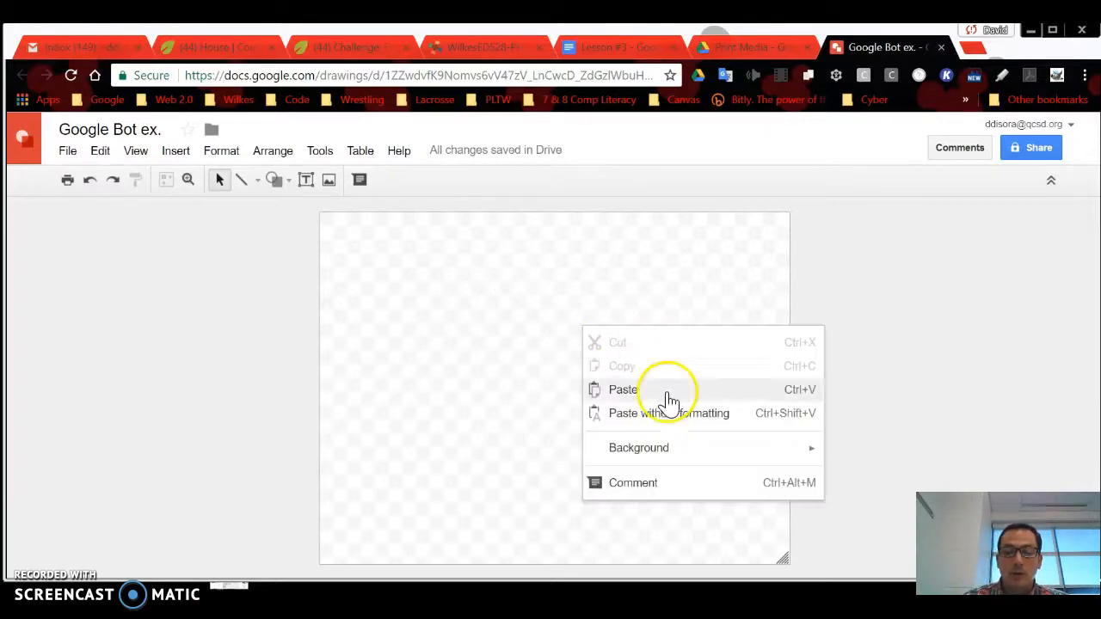
mouse_move(675, 455)
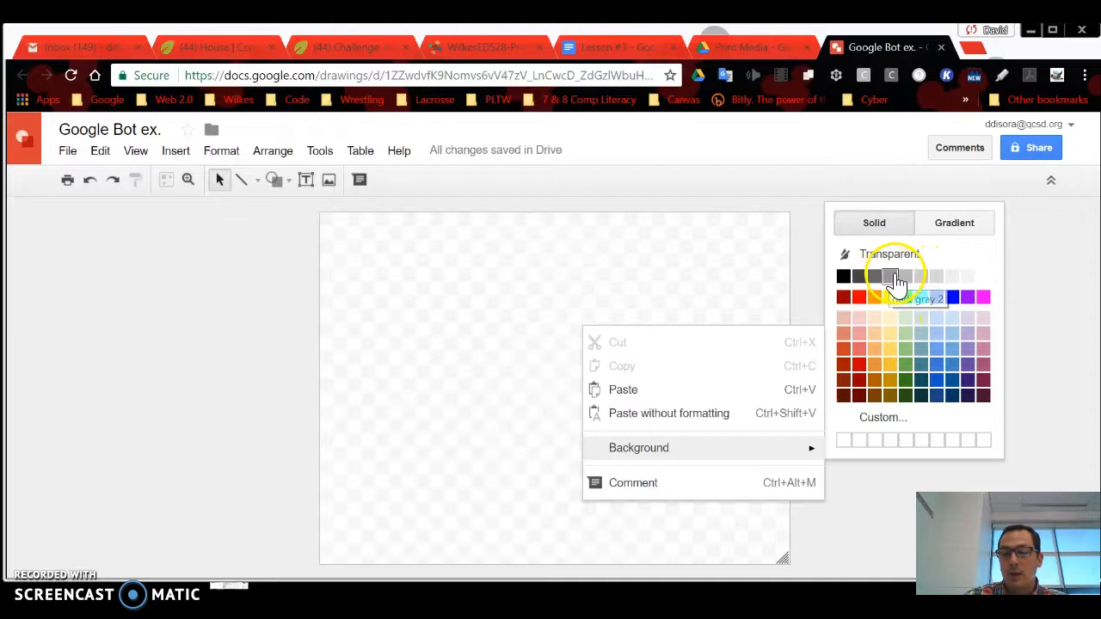
left_click(895, 277)
right_click(653, 317)
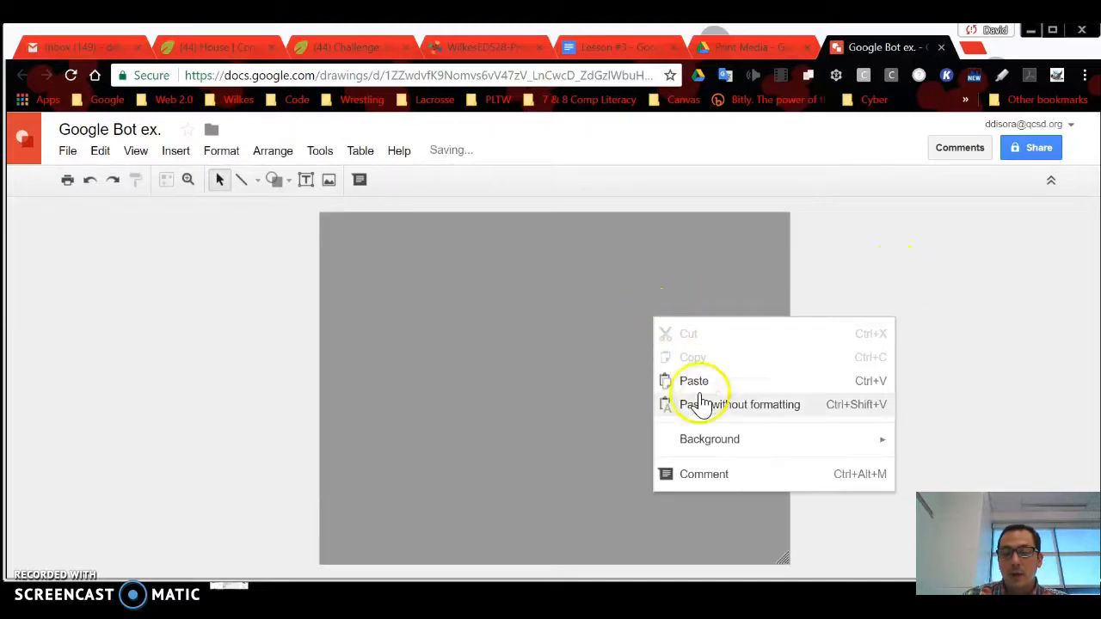
mouse_move(737, 439)
left_click(970, 413)
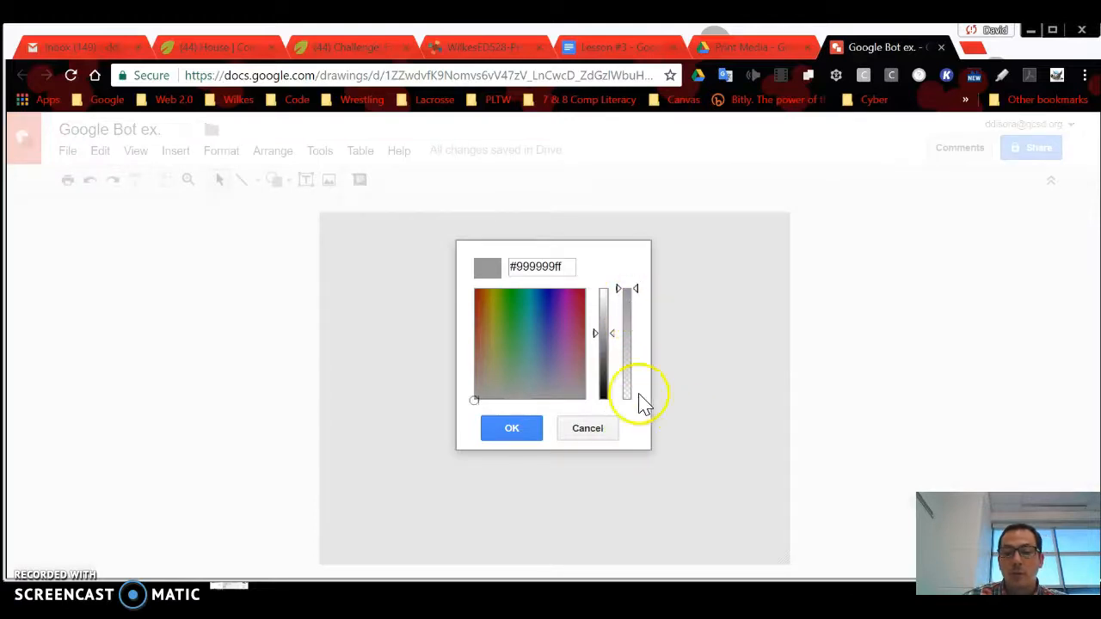
left_click(601, 435)
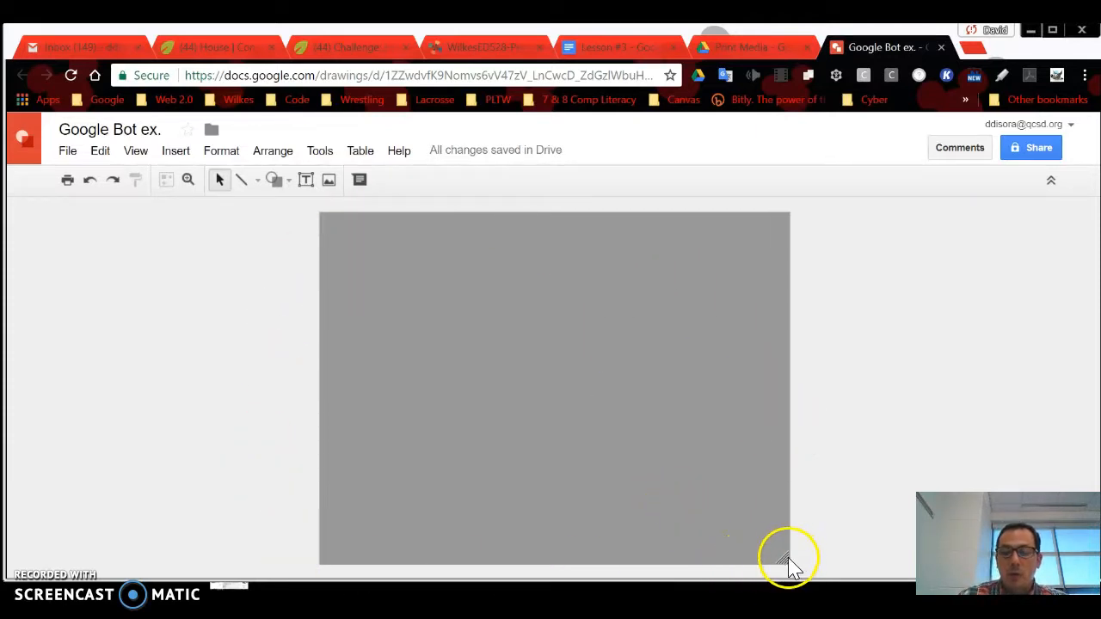
- Widen the drawing canvas slightly while keeping its height
left_click_drag(782, 558, 856, 570)
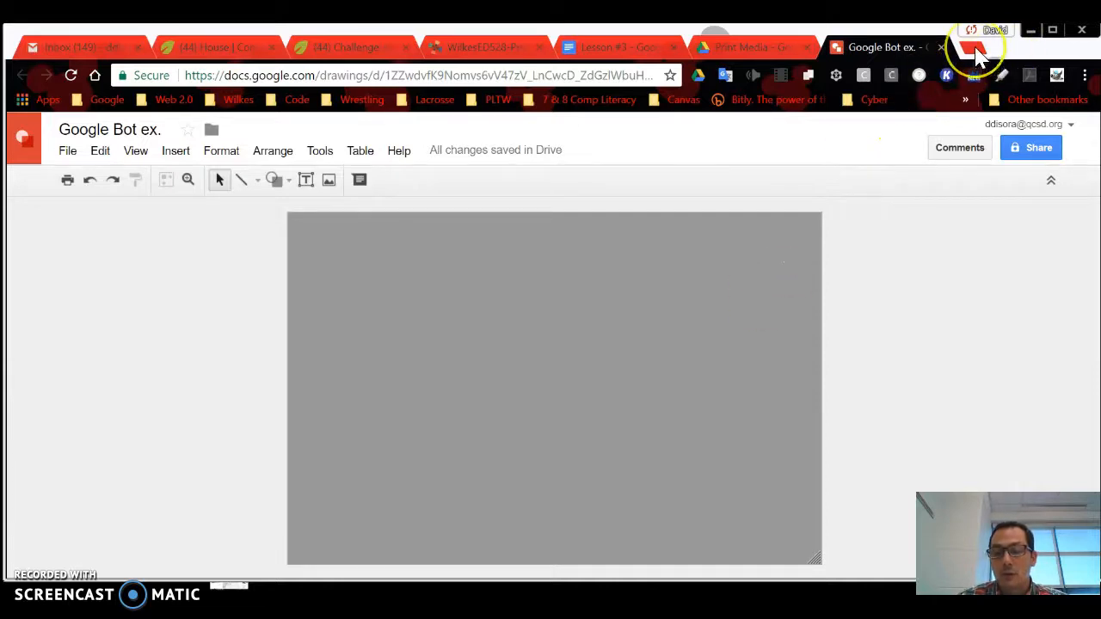
- Search Google Images in a new browser tab for "google bot"
left_click(976, 50)
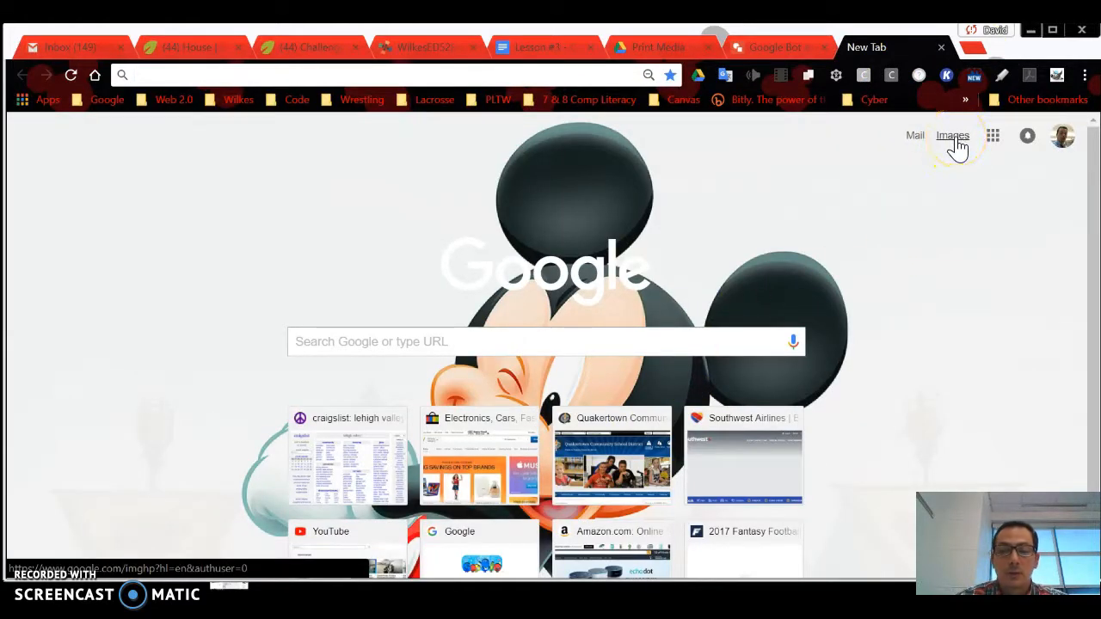
left_click(952, 137)
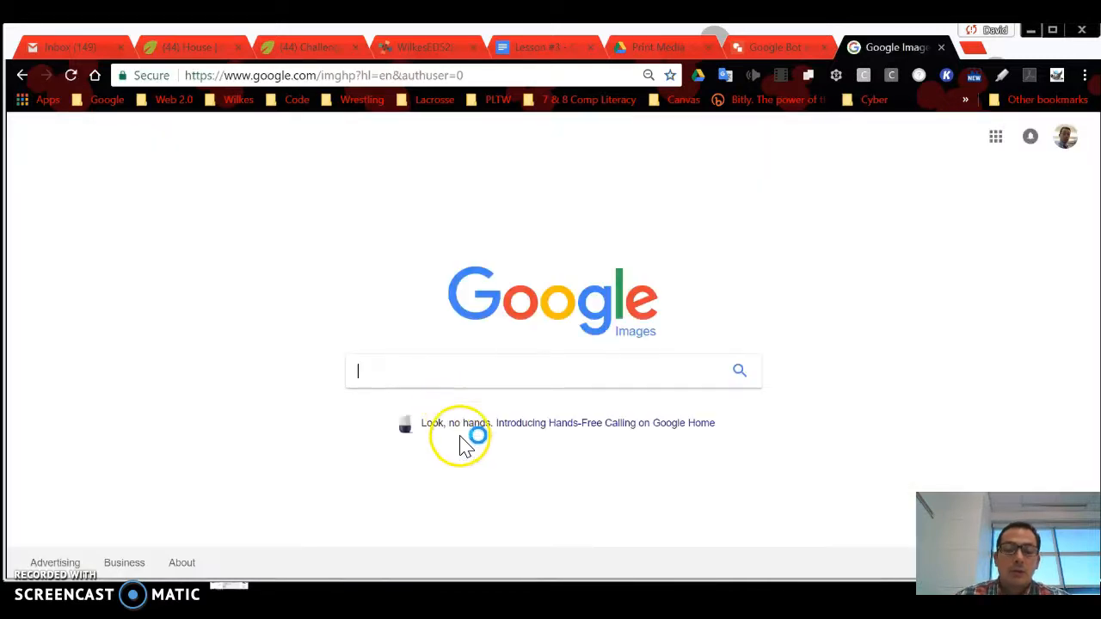
left_click(480, 378)
type("google ")
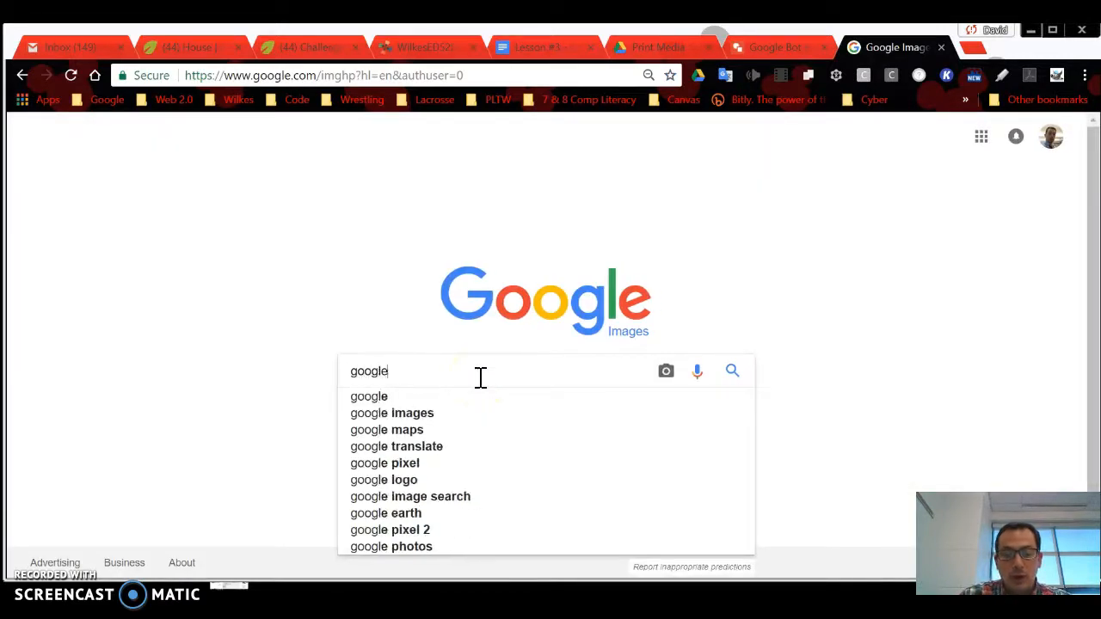
type("bot")
key("Return")
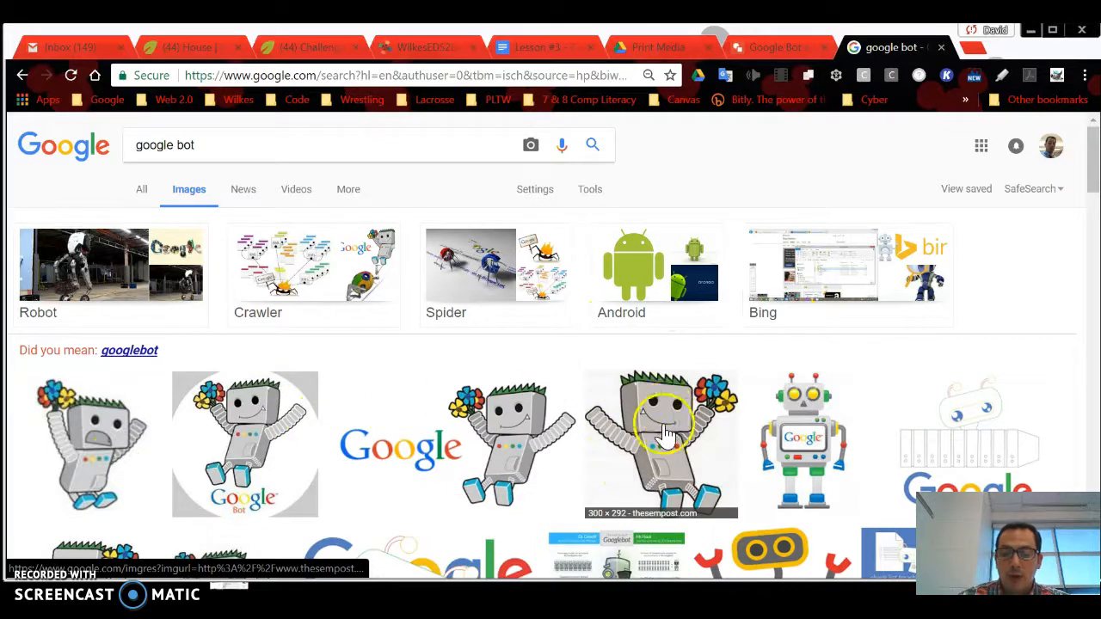
- Browse the image results and copy the 300 × 292 thesempost.com picture of the grey robot holding flowers
scroll(671, 426, "down", 2)
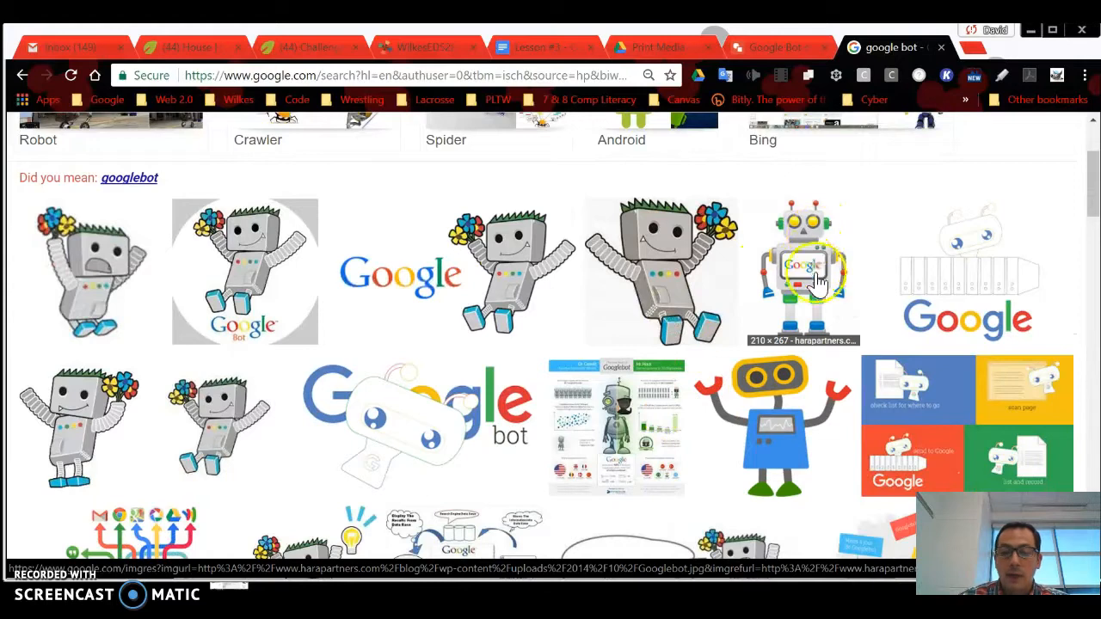
scroll(472, 415, "down", 4)
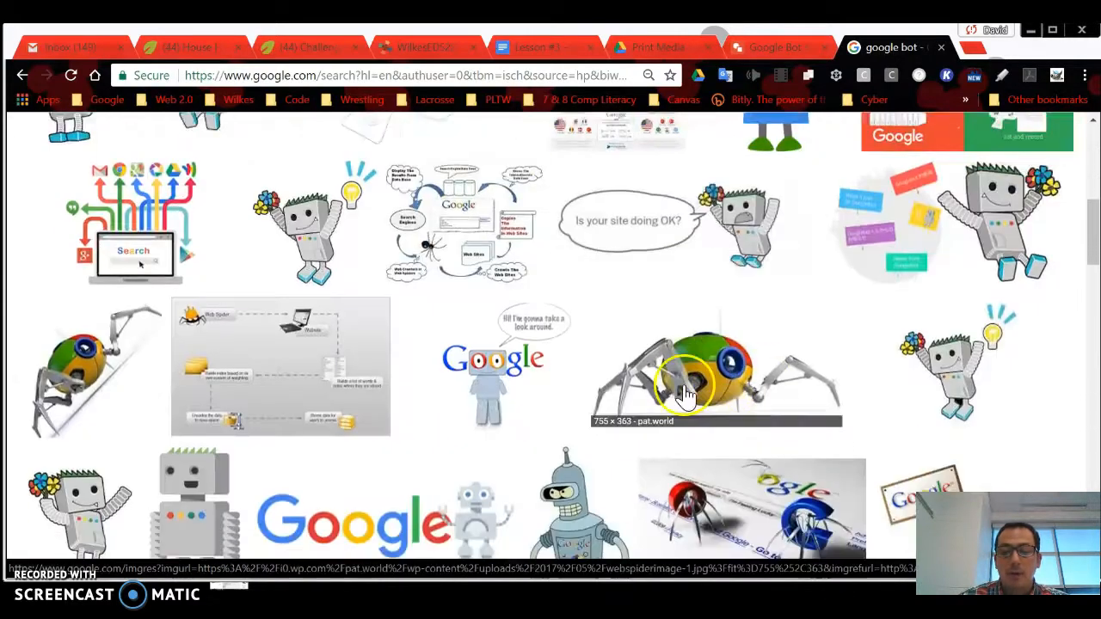
scroll(651, 344, "down", 2)
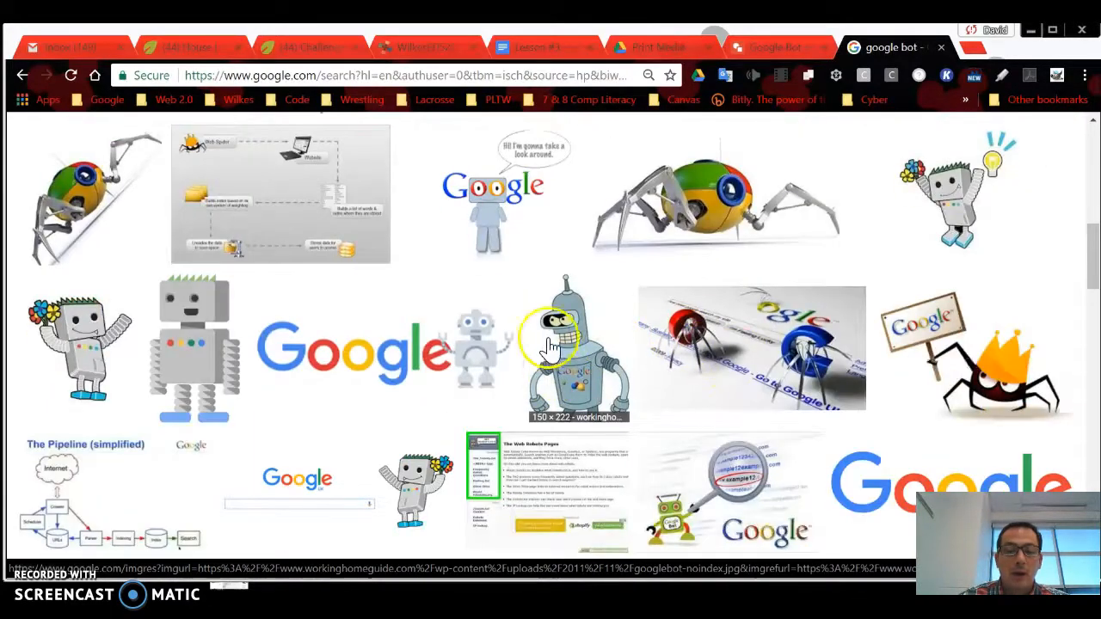
scroll(454, 389, "up", 3)
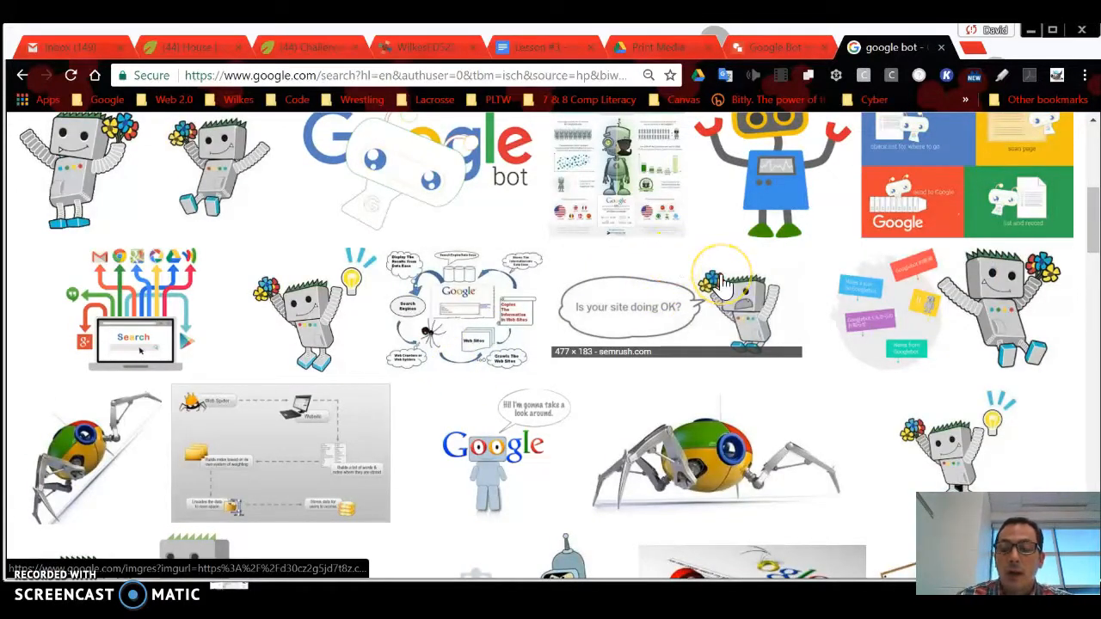
scroll(585, 273, "up", 1)
scroll(584, 274, "up", 3)
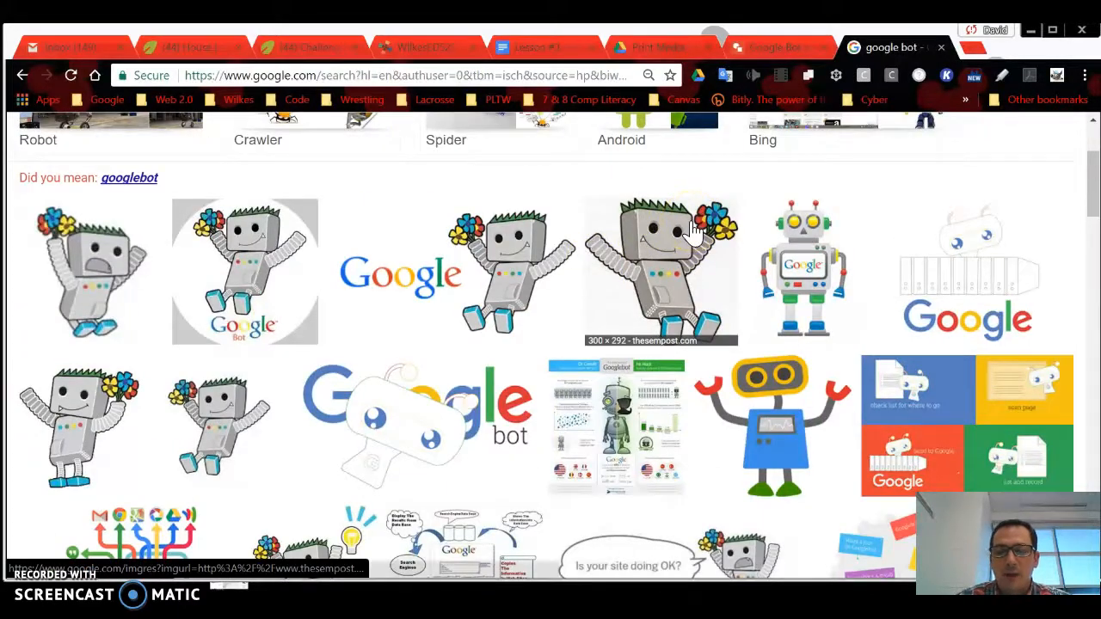
left_click(678, 251)
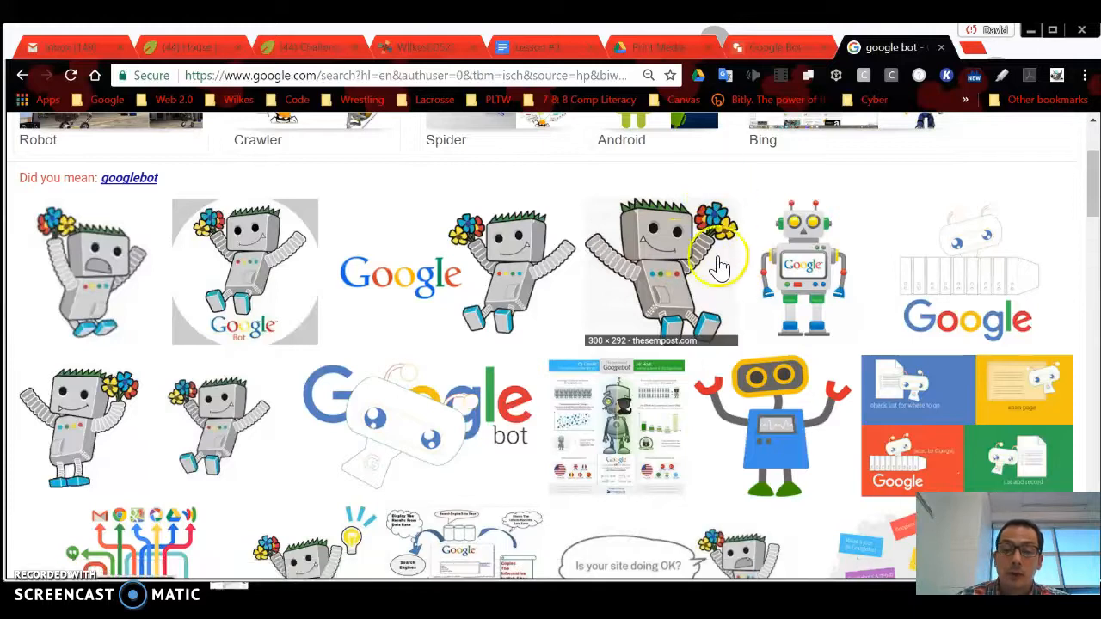
right_click(660, 252)
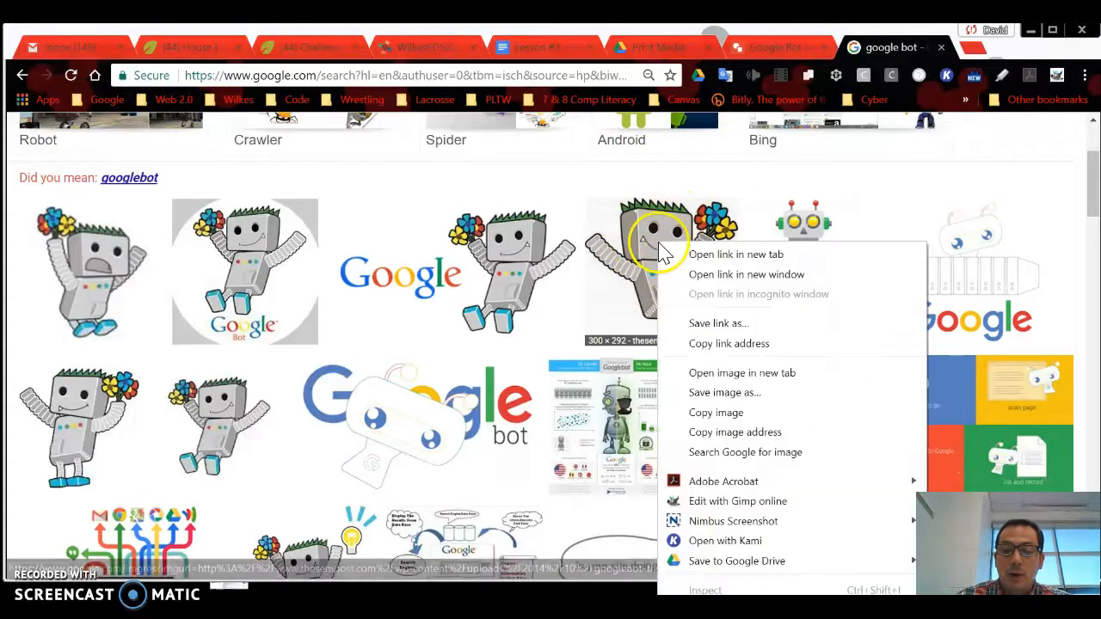
left_click(714, 413)
- Paste the copied robot picture into the Google Bot ex. drawing and place it outside the canvas, to its left, as a reference
left_click(764, 48)
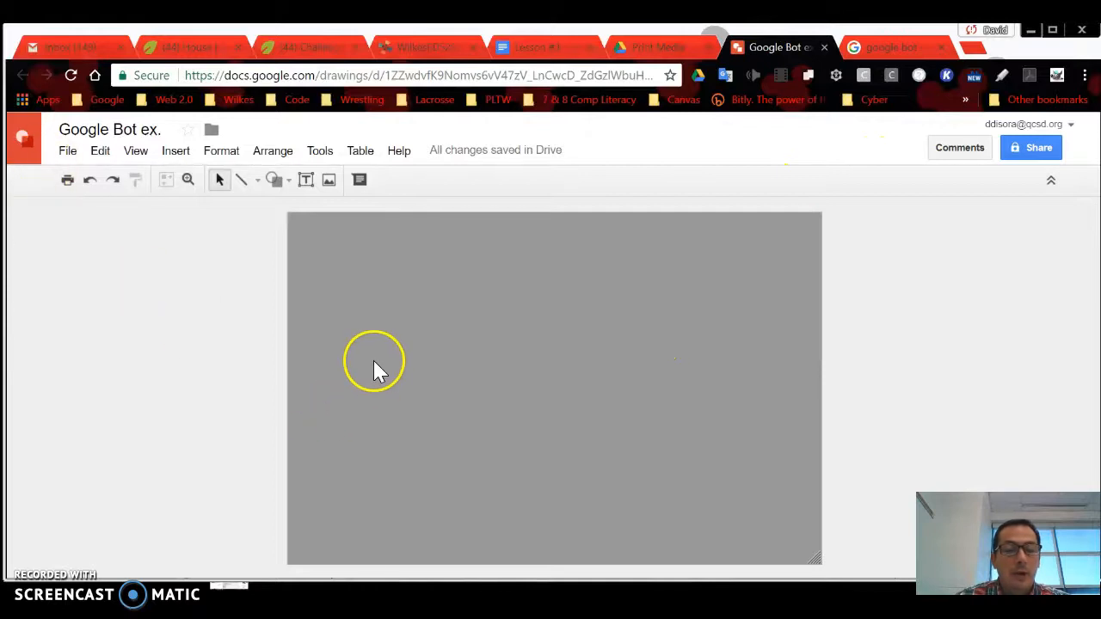
right_click(141, 285)
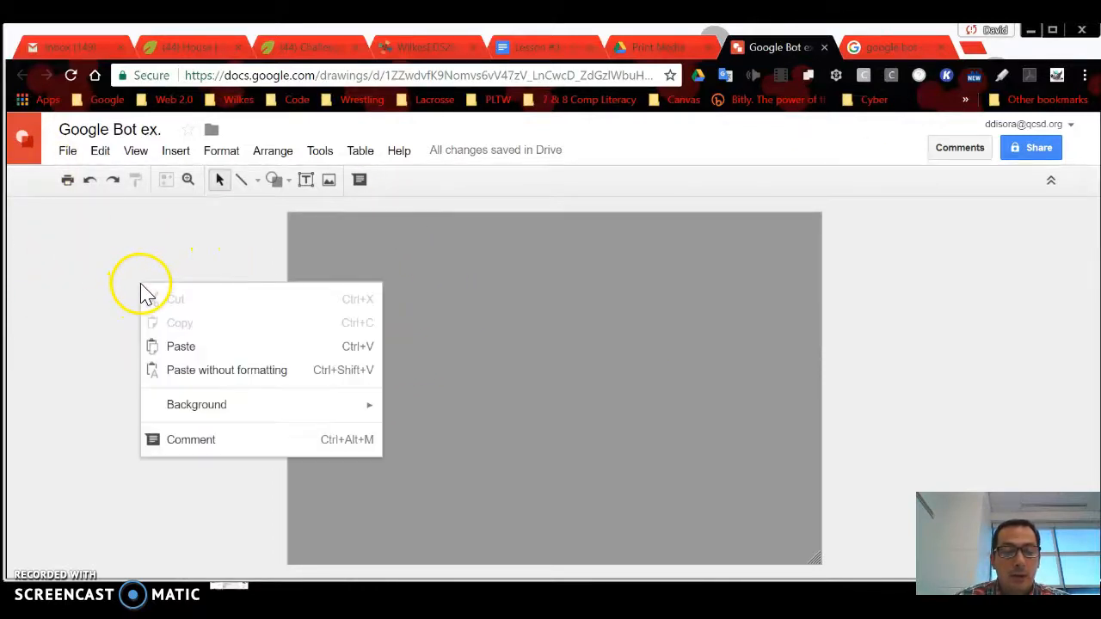
left_click(197, 347)
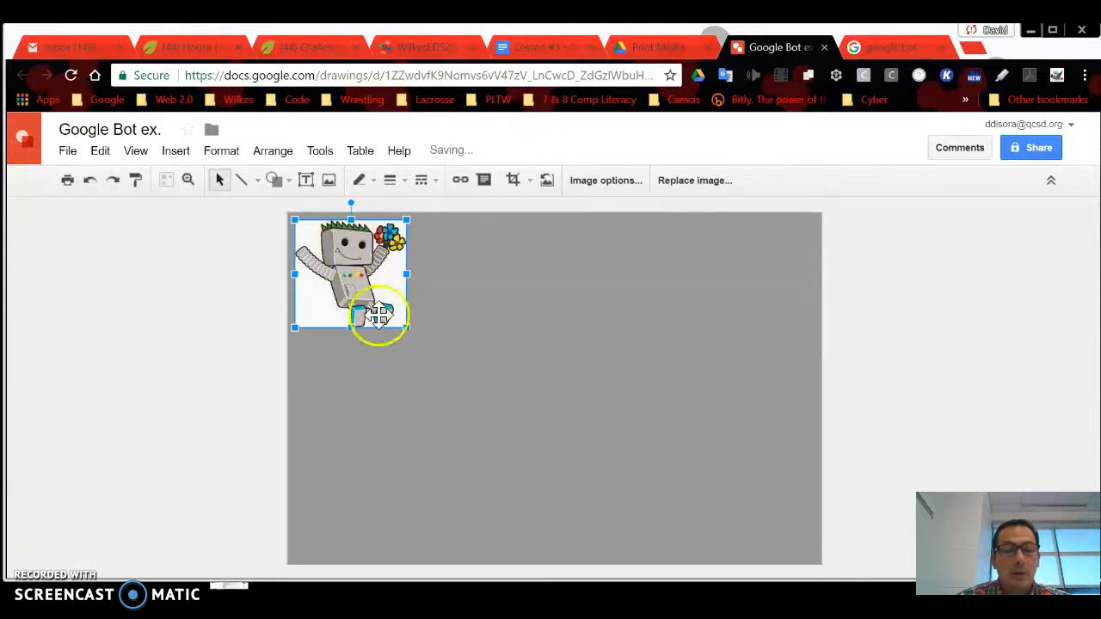
left_click_drag(374, 267, 161, 262)
left_click(229, 292)
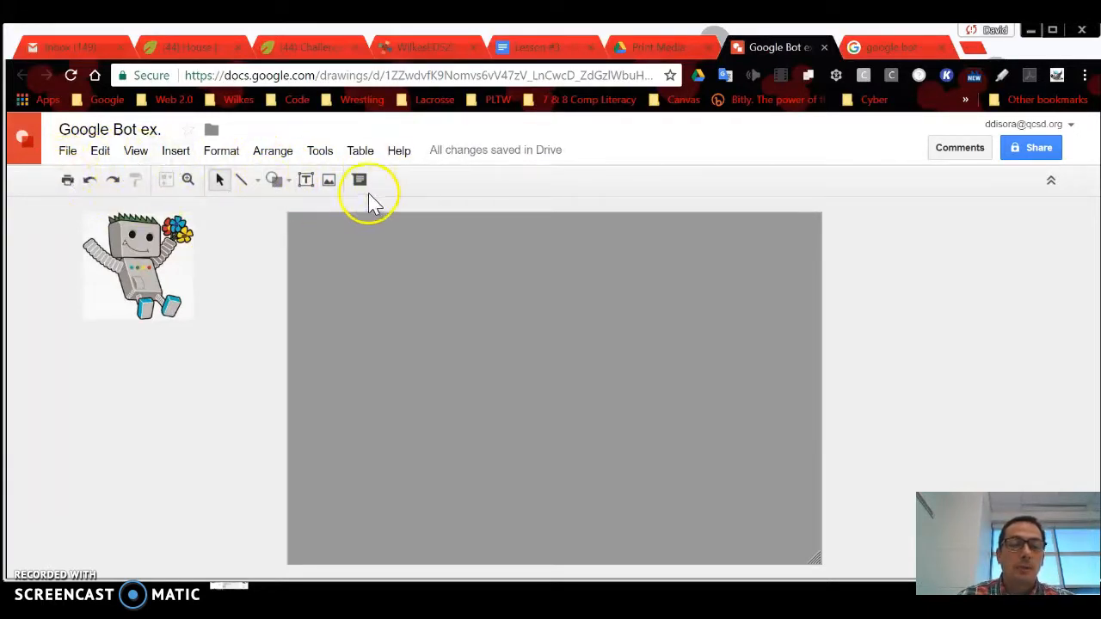
- Draw a trapezoid shape near the middle of the canvas, slightly wider than it is tall
left_click(286, 185)
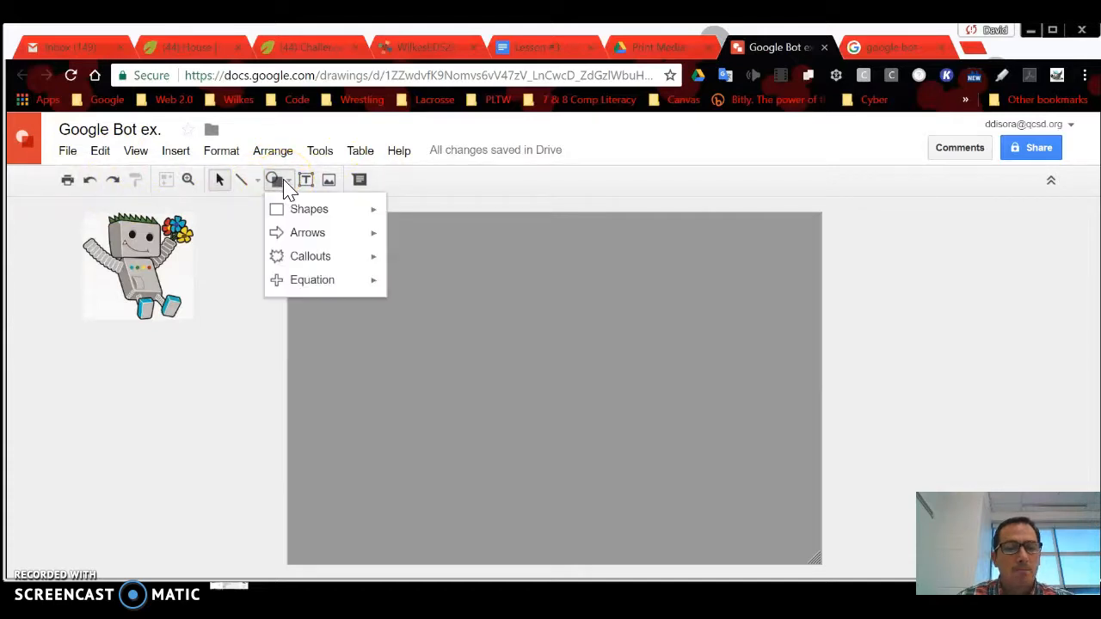
mouse_move(319, 209)
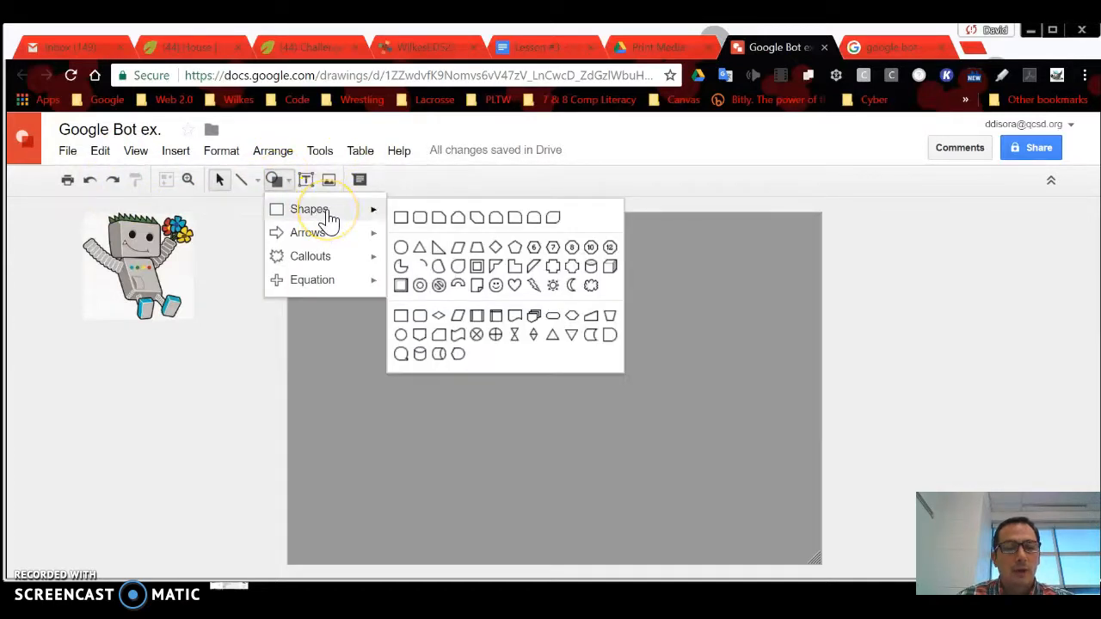
left_click(343, 209)
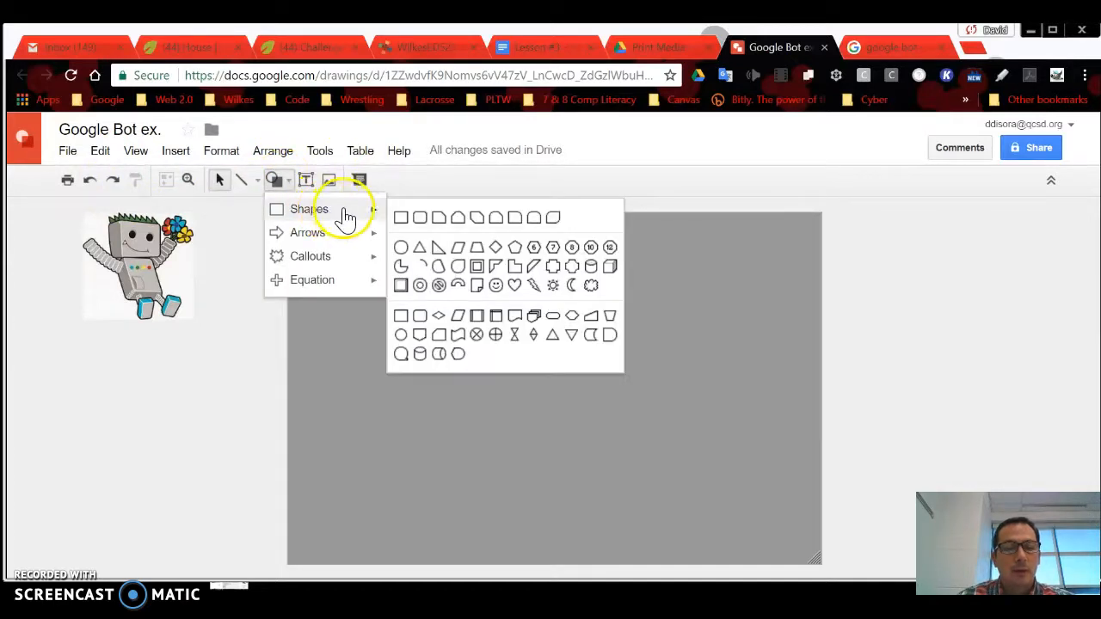
left_click(478, 260)
left_click_drag(460, 299, 569, 379)
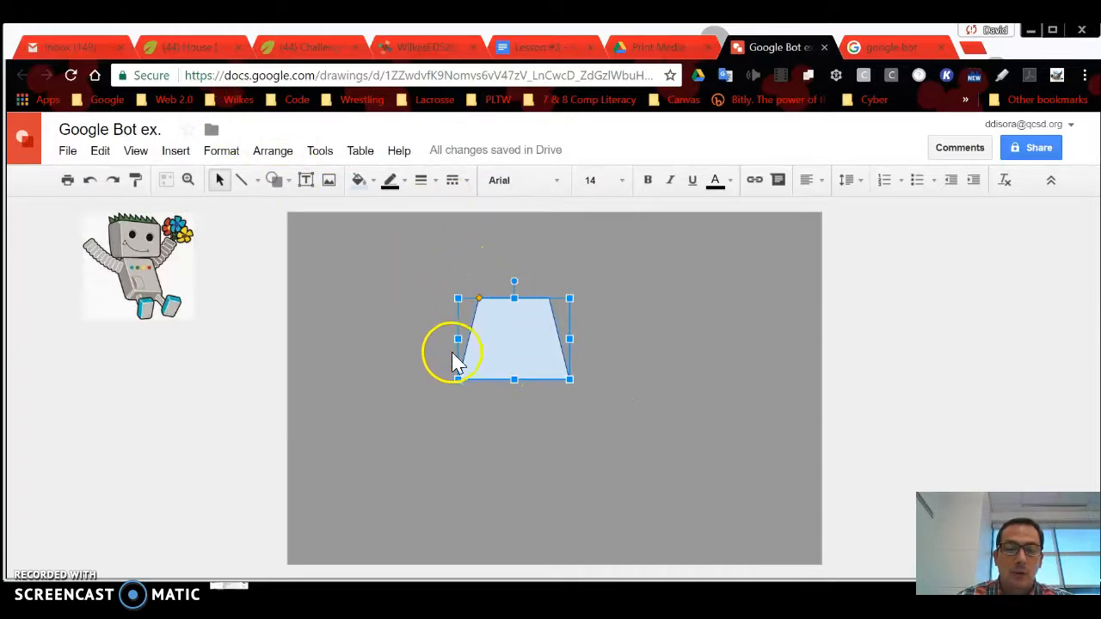
- Rotate the trapezoid clockwise by 90°
left_click(272, 152)
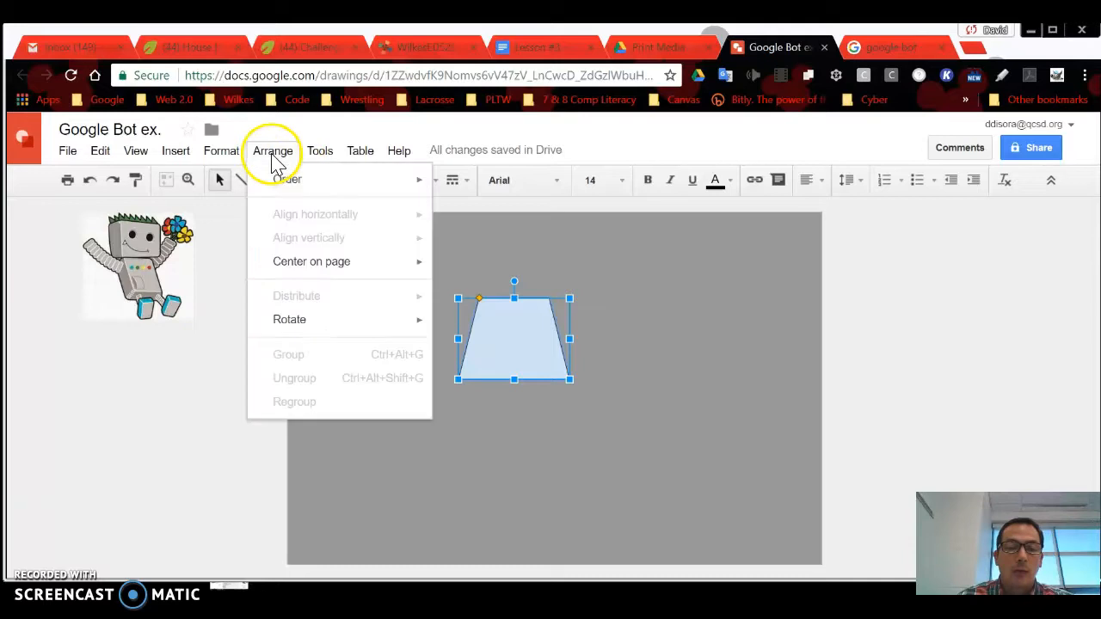
mouse_move(329, 321)
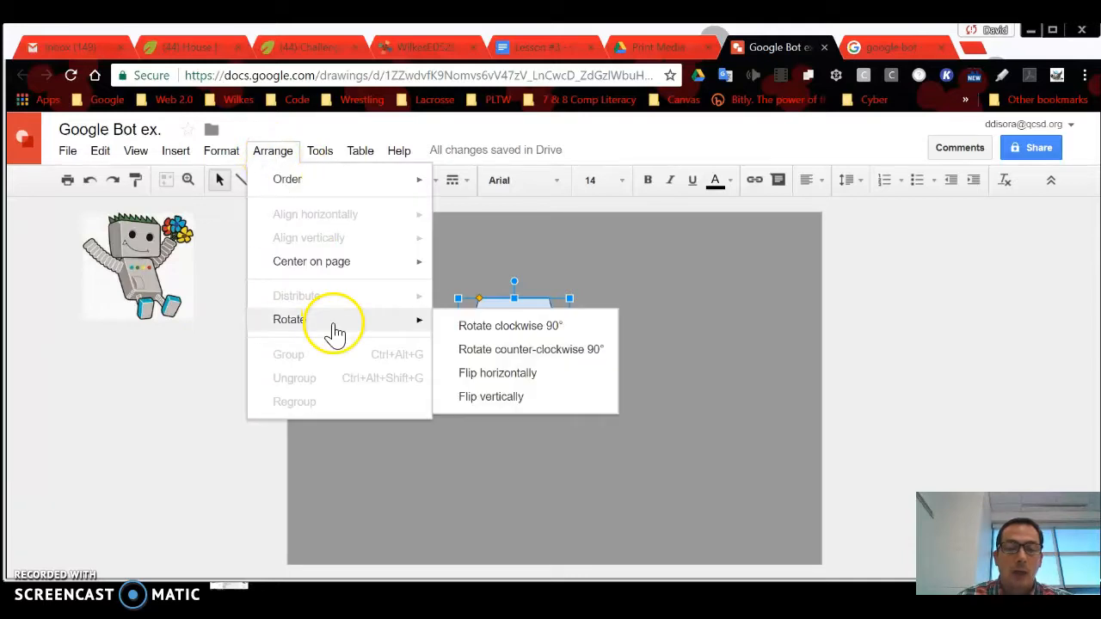
left_click(523, 331)
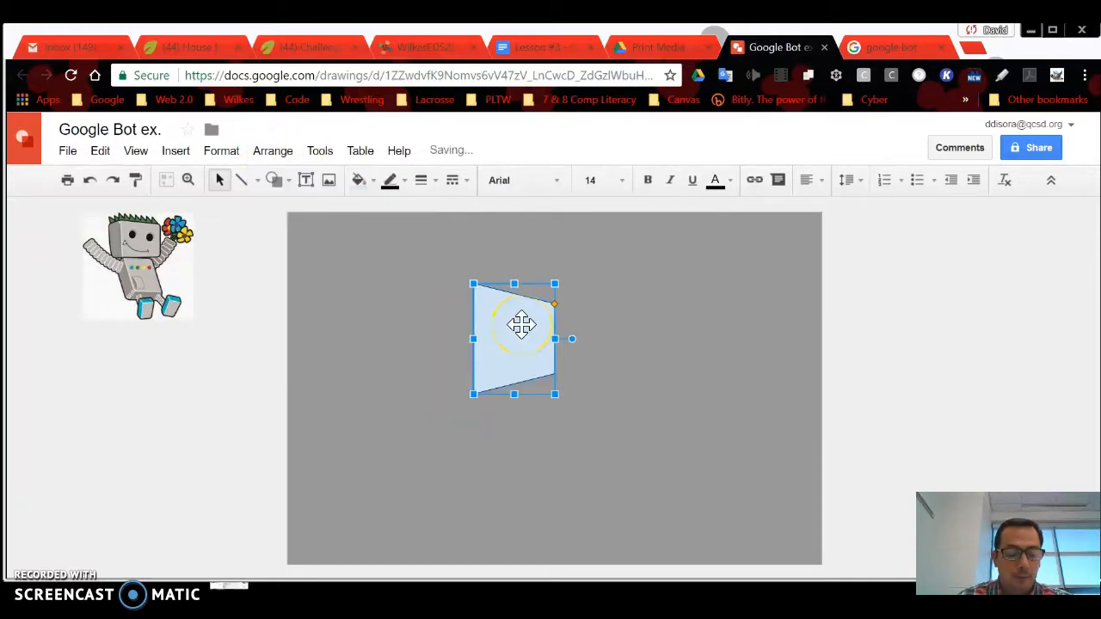
- Undo the trapezoid's rotation, then try rotating it clockwise by 90° again and undo that too
key("ctrl+z")
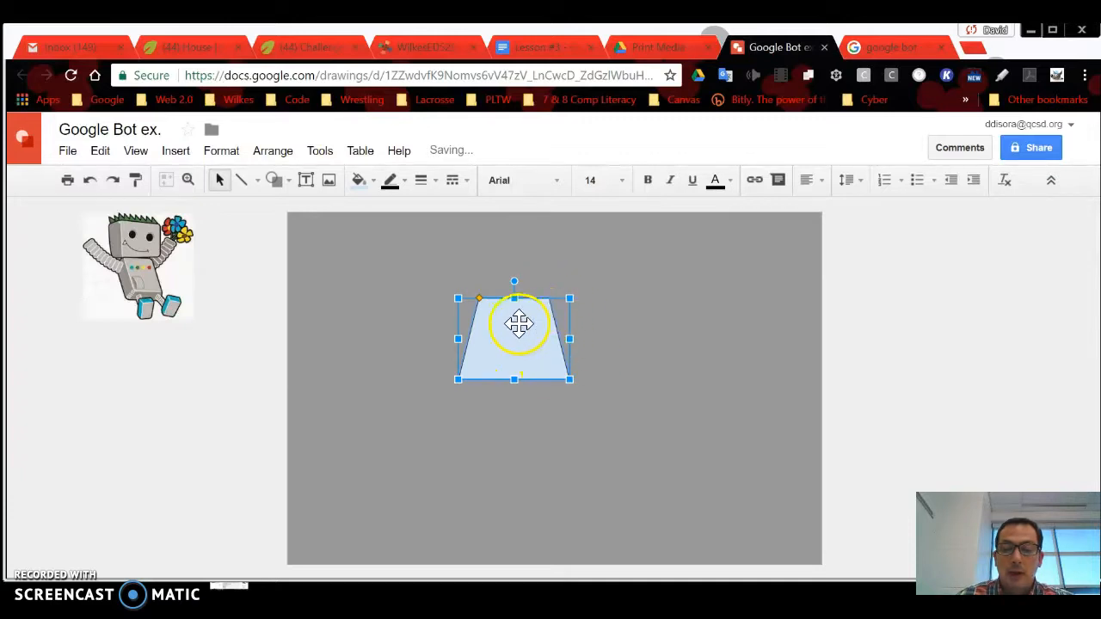
right_click(518, 330)
mouse_move(581, 473)
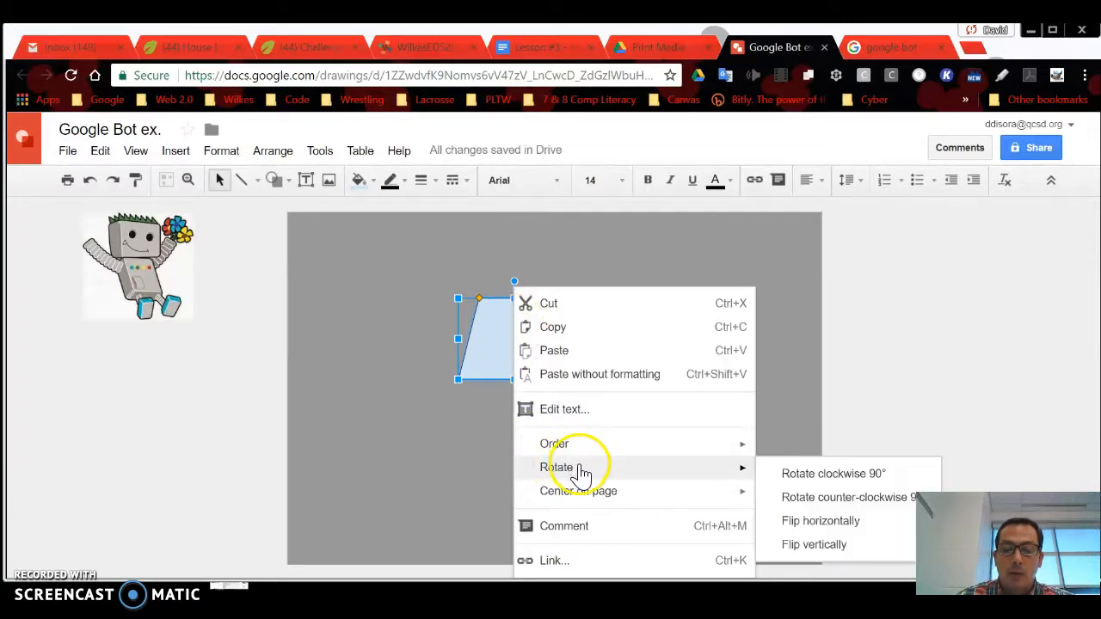
left_click(817, 474)
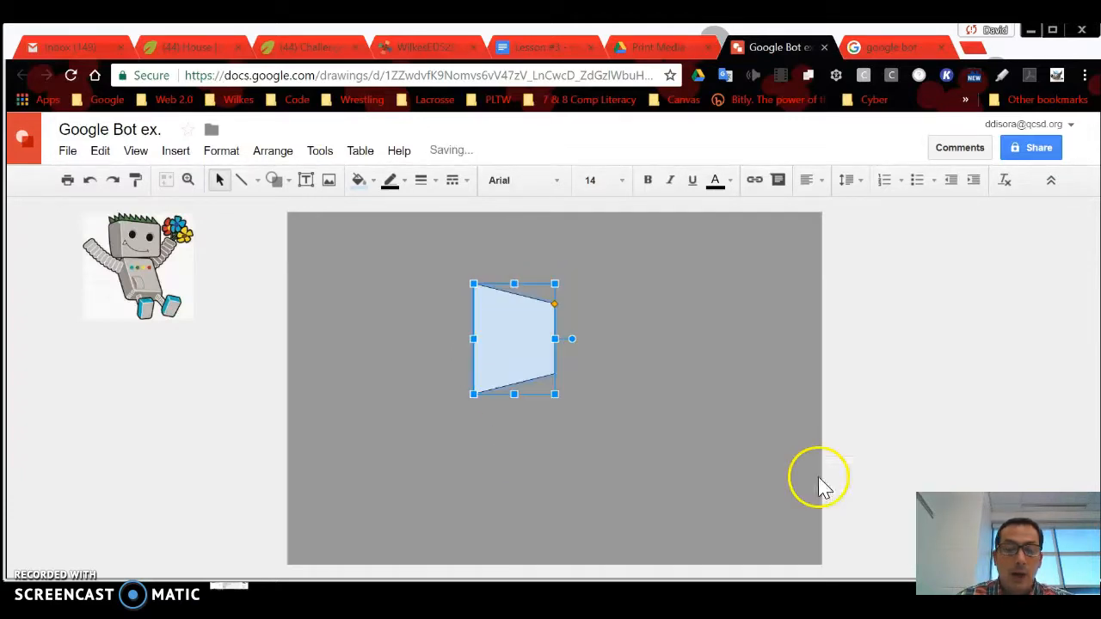
key("ctrl+z")
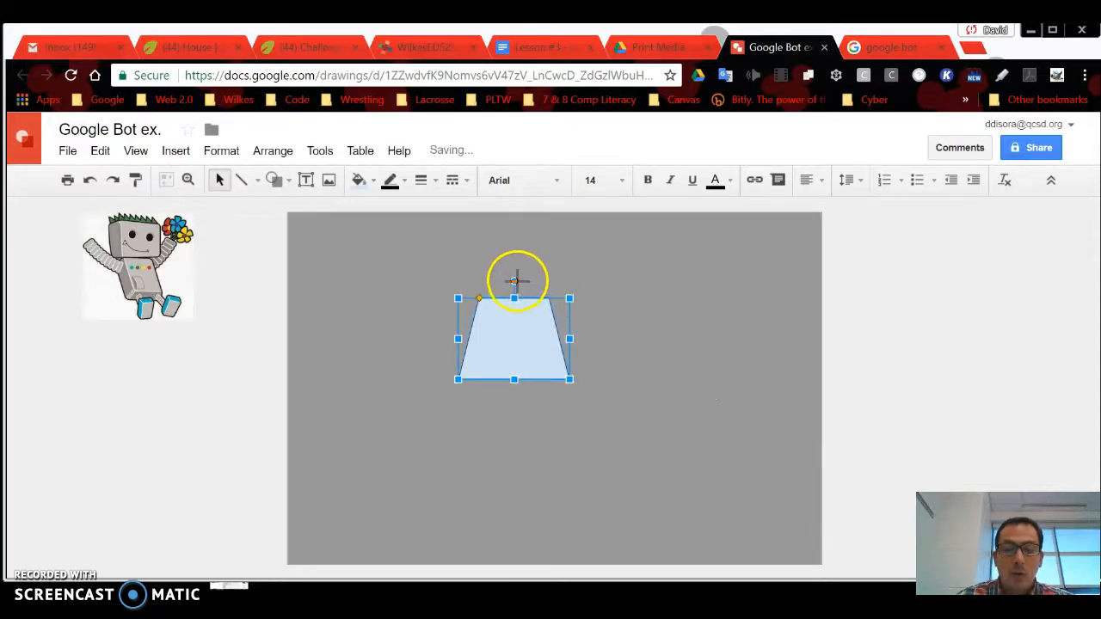
- Rotate the trapezoid freehand by a quarter turn clockwise so its wide side faces left
left_click_drag(513, 281, 579, 341)
left_click(670, 322)
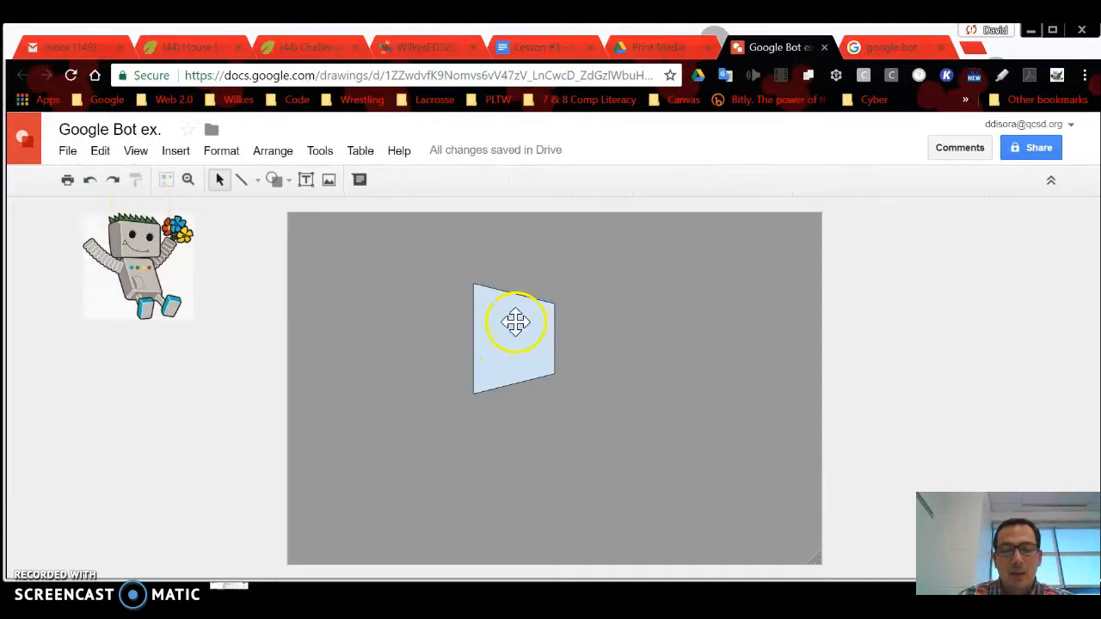
- Reduce the trapezoid's taper so its right edge is only slightly shorter than its left edge
left_click(516, 325)
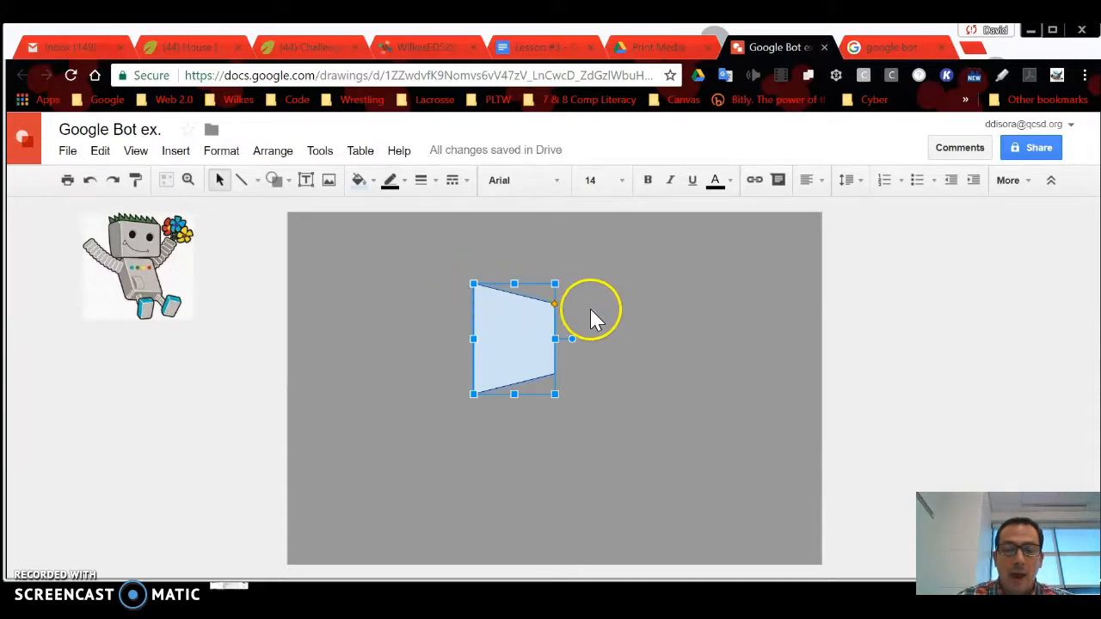
left_click_drag(555, 305, 553, 293)
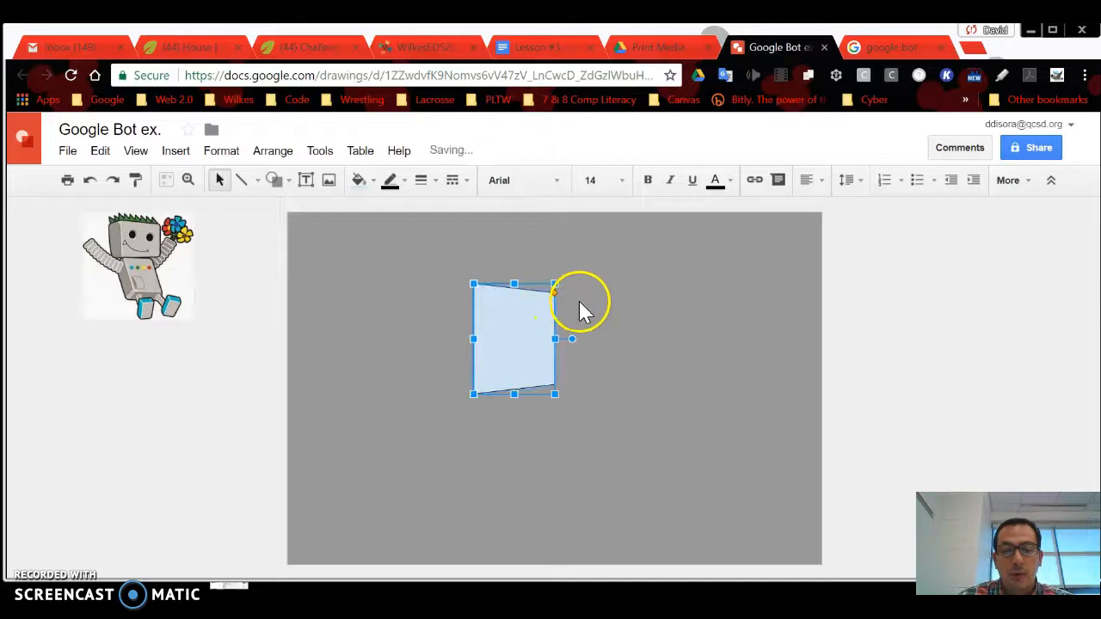
left_click(579, 301)
- Shorten the tapered trapezoid, shift it slightly left, and resize it until it is about as wide as it is tall
left_click(506, 331)
left_click_drag(513, 287, 516, 315)
left_click(630, 332)
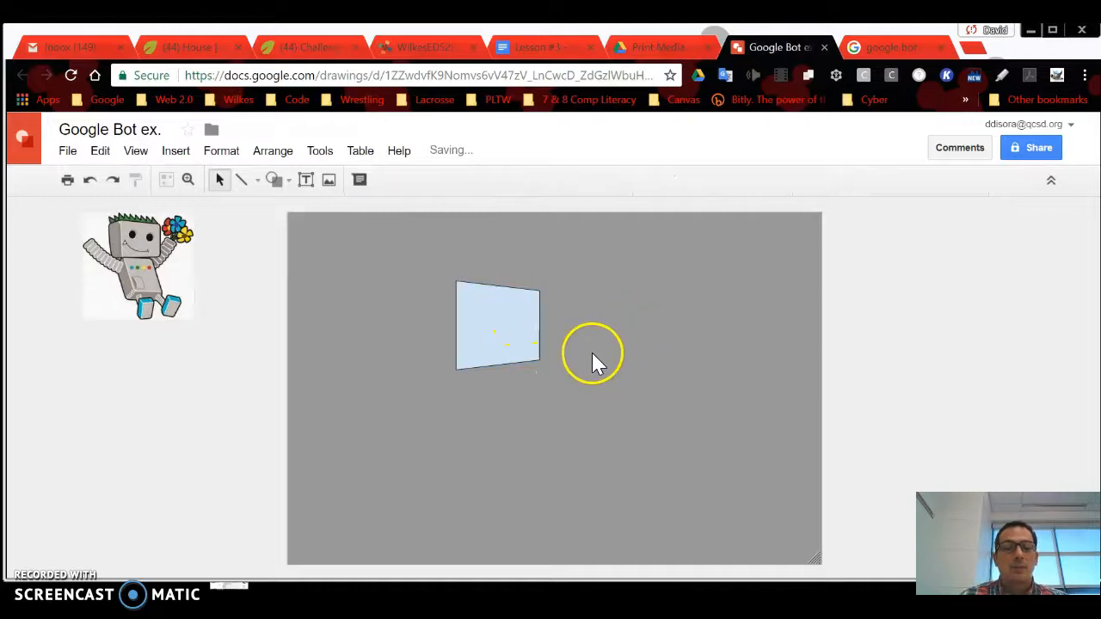
left_click(516, 327)
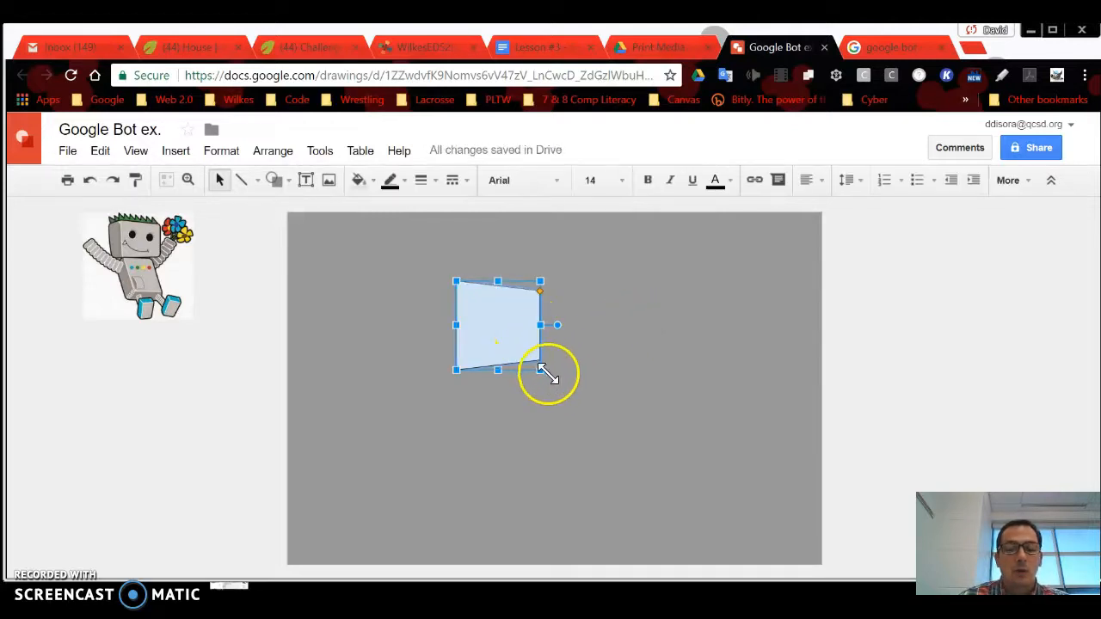
left_click_drag(551, 373, 558, 371)
left_click(606, 393)
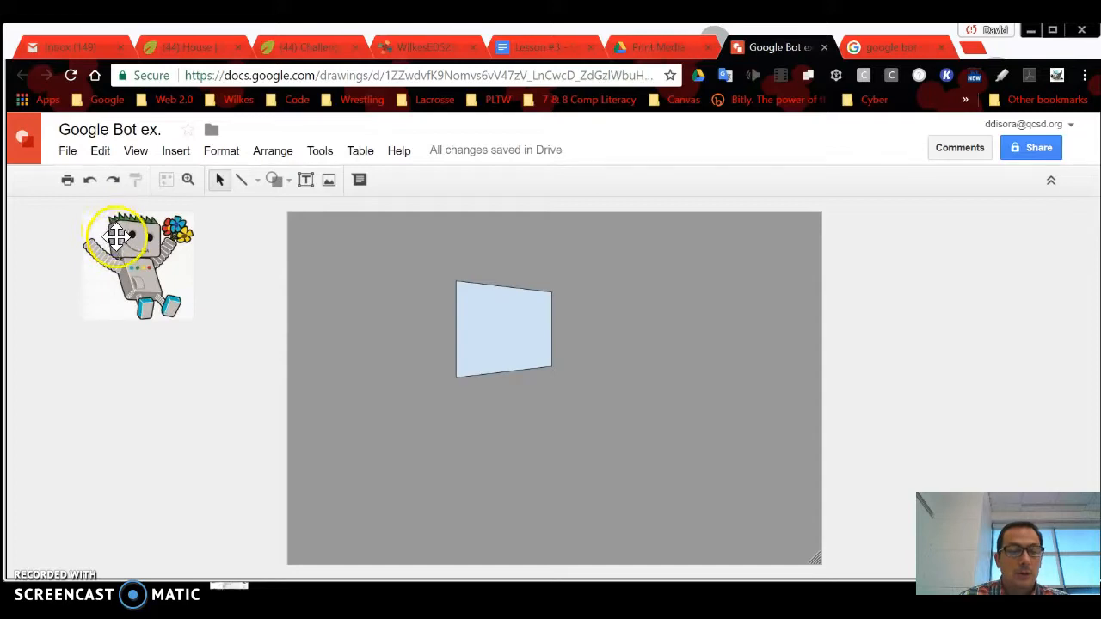
- Draw a second, flat trapezoid overlapping the first one's upper left, about as wide as the first is tall
left_click(284, 182)
mouse_move(325, 223)
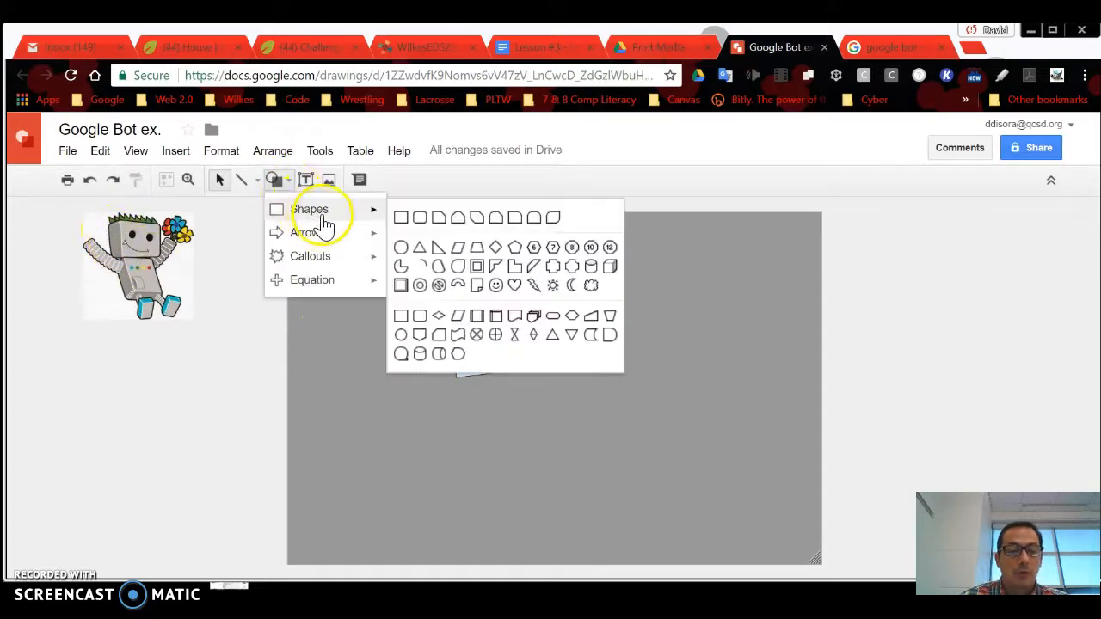
left_click(475, 249)
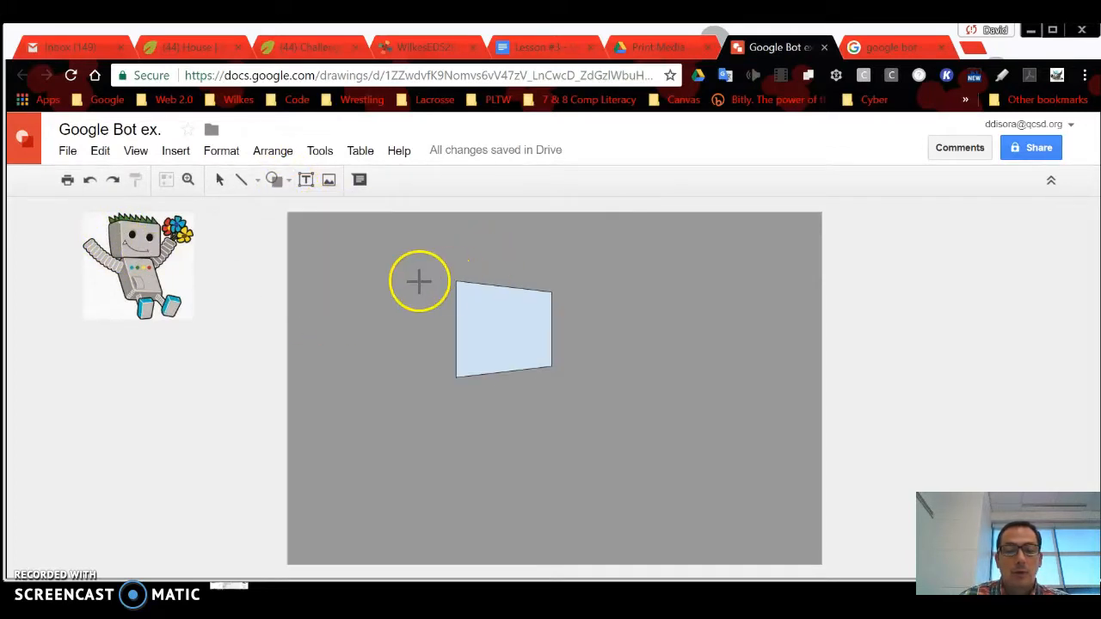
left_click_drag(421, 280, 516, 309)
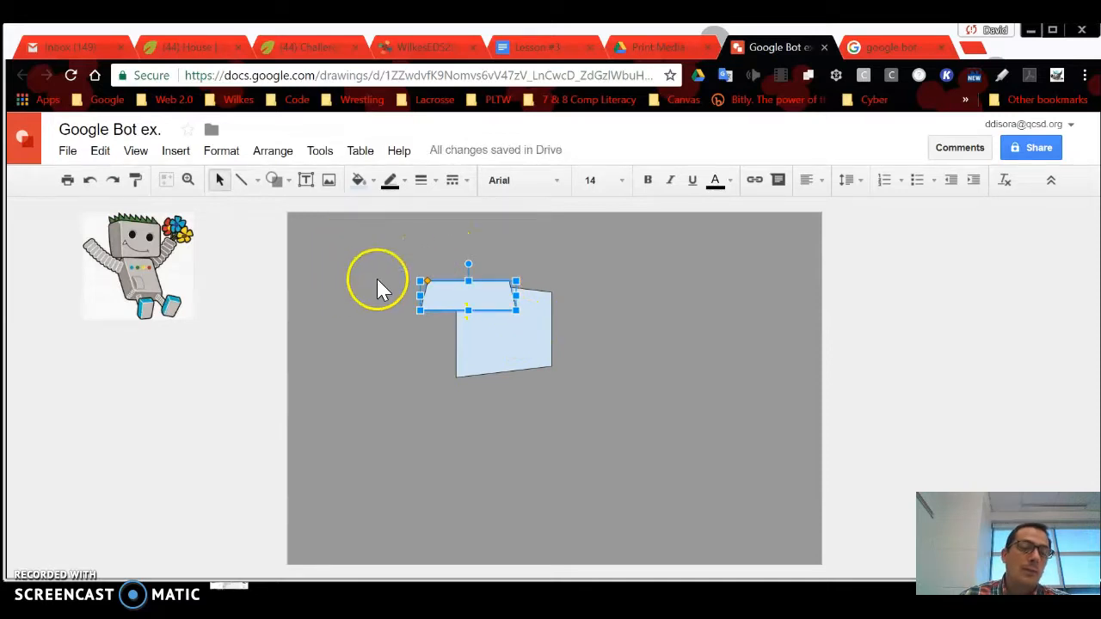
- Rotate the flat trapezoid counter-clockwise by 90° and place it against the front face's left edge as the head's side
right_click(460, 291)
mouse_move(541, 475)
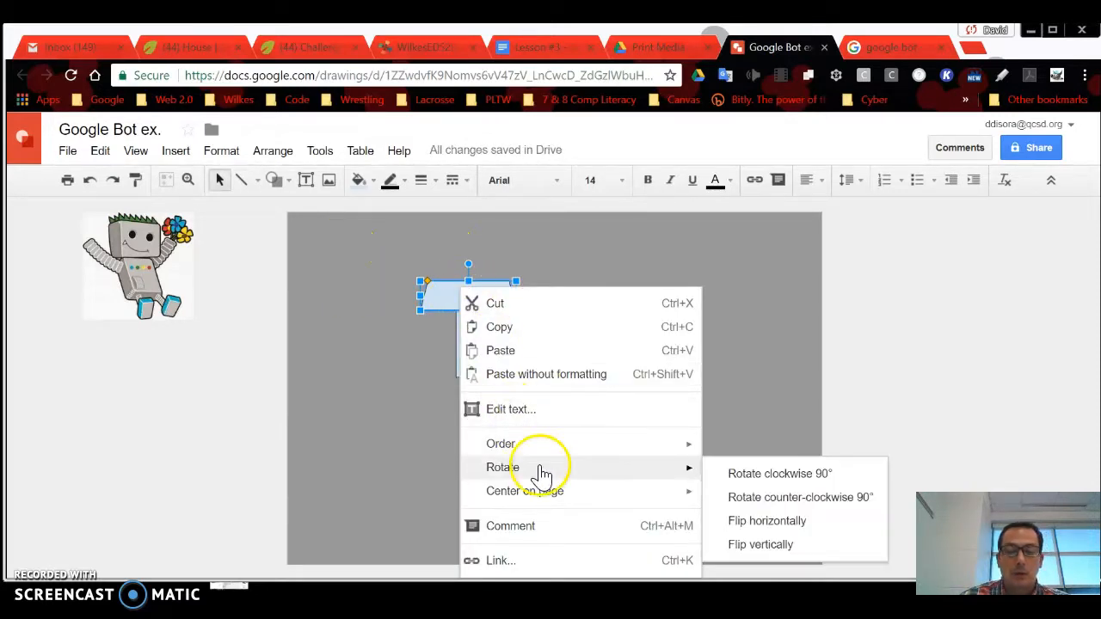
left_click(769, 499)
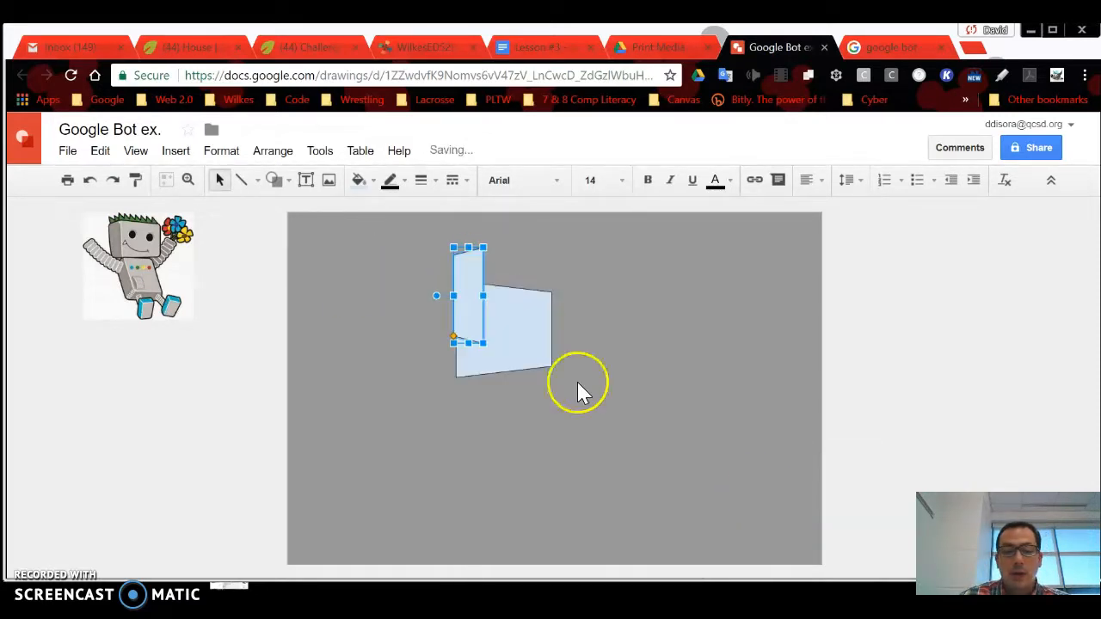
left_click_drag(442, 302, 428, 315)
left_click(646, 277)
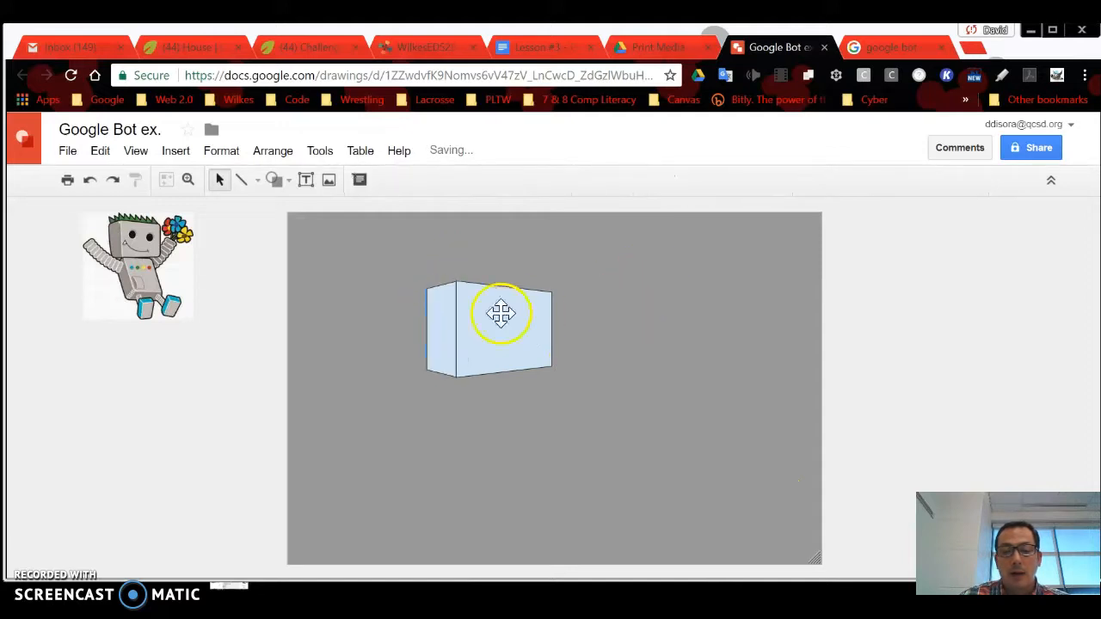
- Nudge the narrow side trapezoid up and back down beside the front face
left_click(438, 327)
left_click(619, 312)
left_click(436, 315)
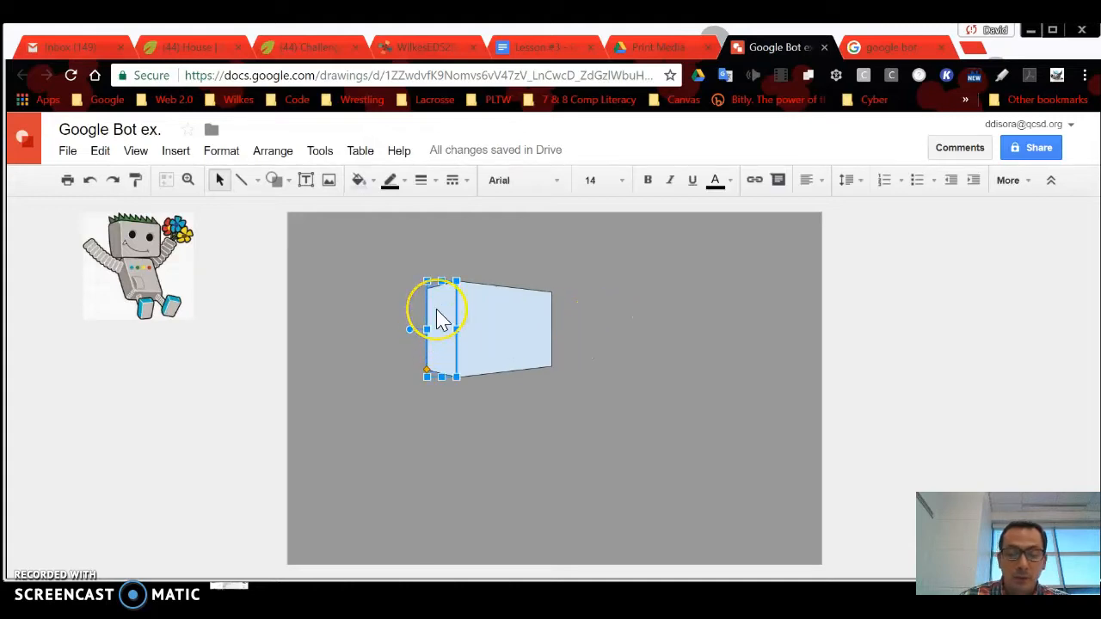
key("Up")
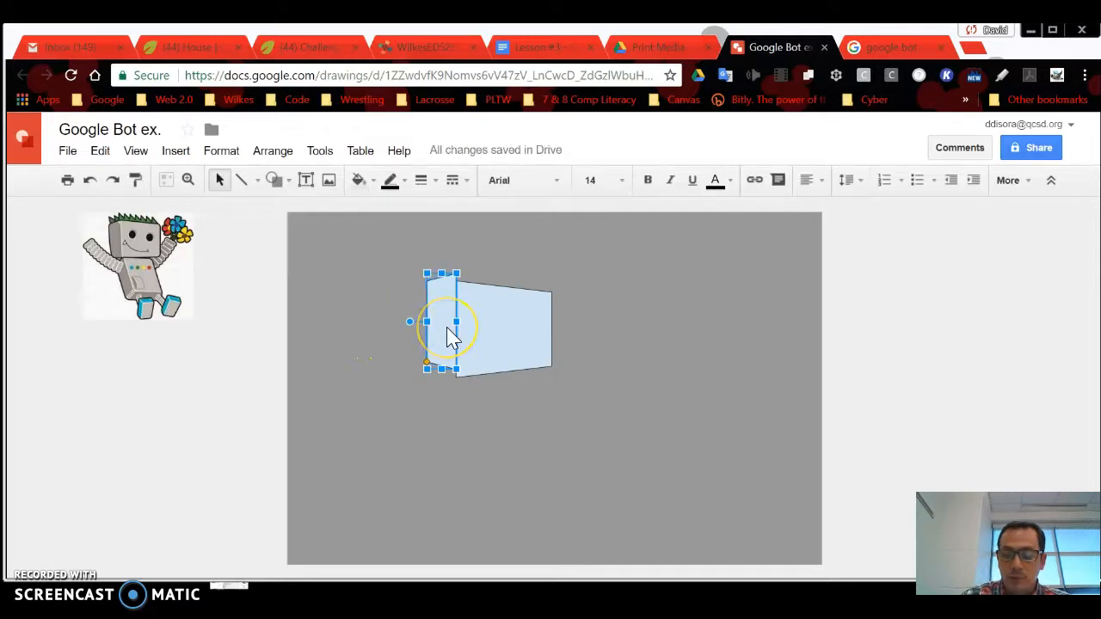
key("Down")
left_click(688, 315)
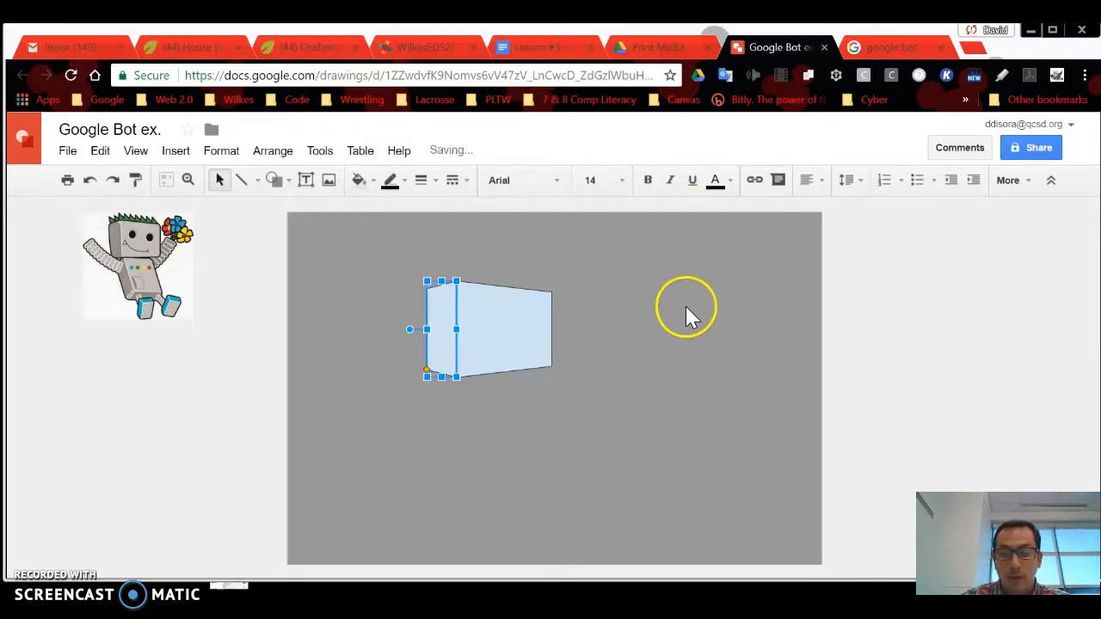
- Move the side trapezoid up again and nudge it down in fine increments until its edge lines up with the front face
left_click(500, 331)
left_click(434, 313)
key("Up")
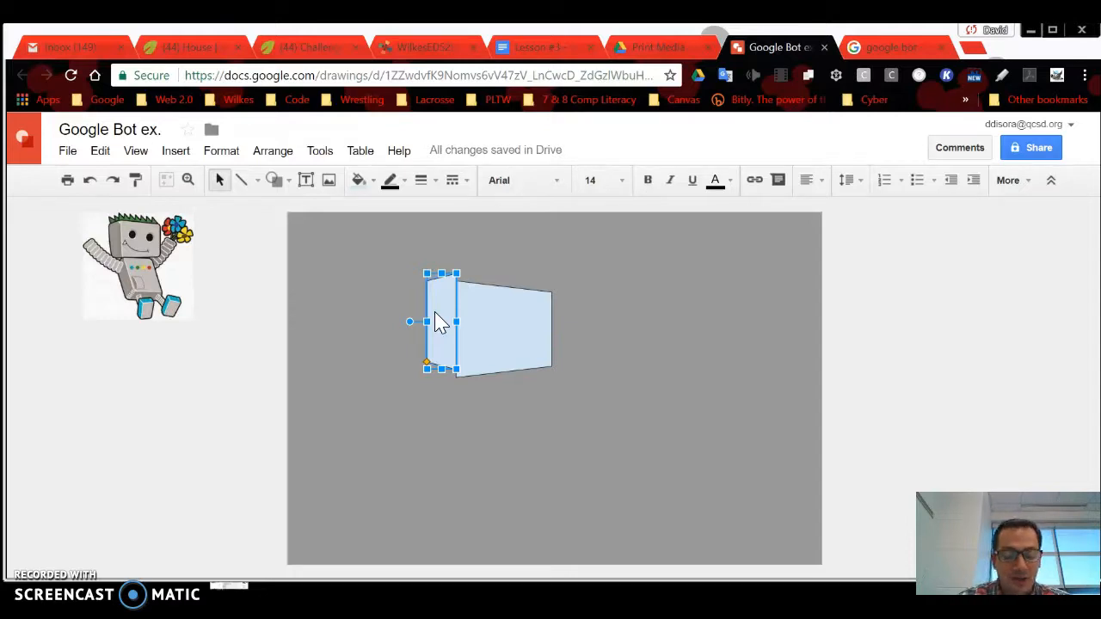
key("Down")
key("Down")
key("Down")
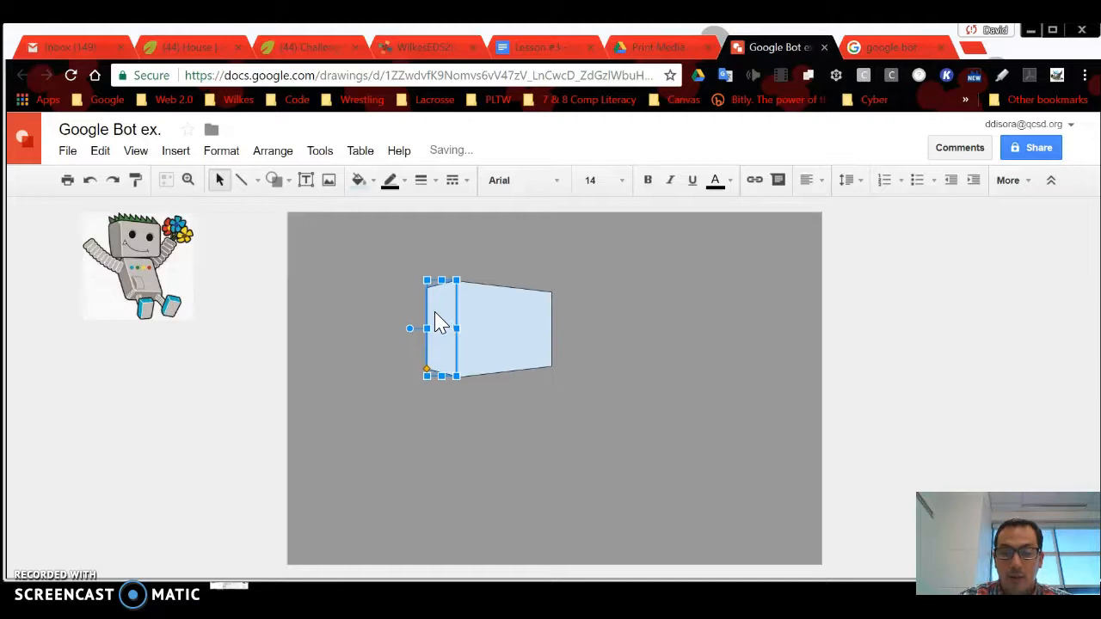
left_click(671, 337)
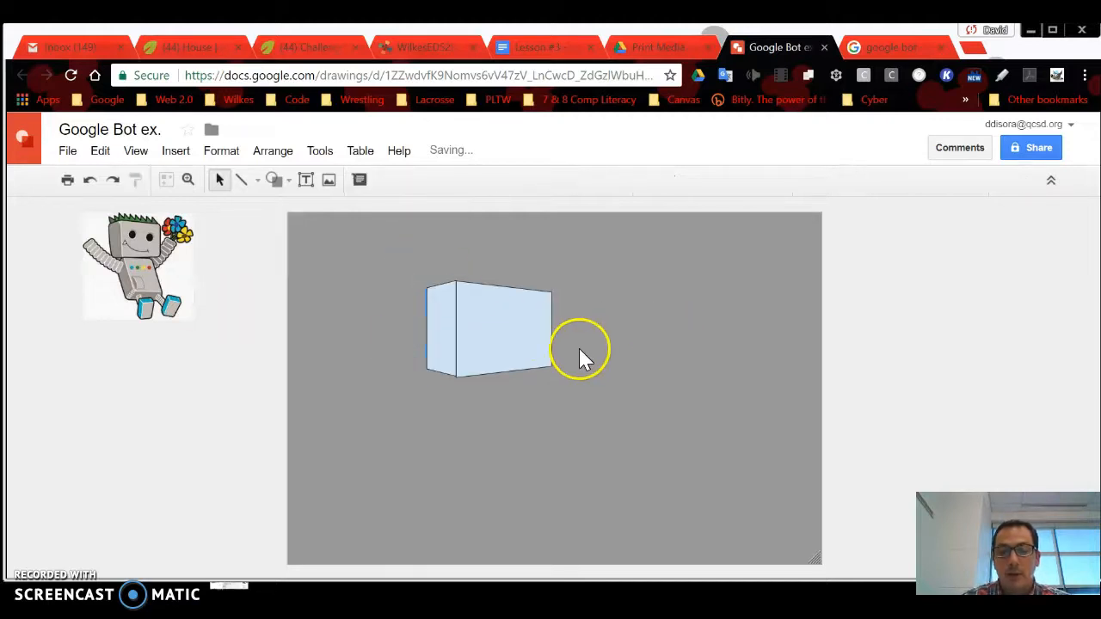
left_click(441, 333)
key("Down")
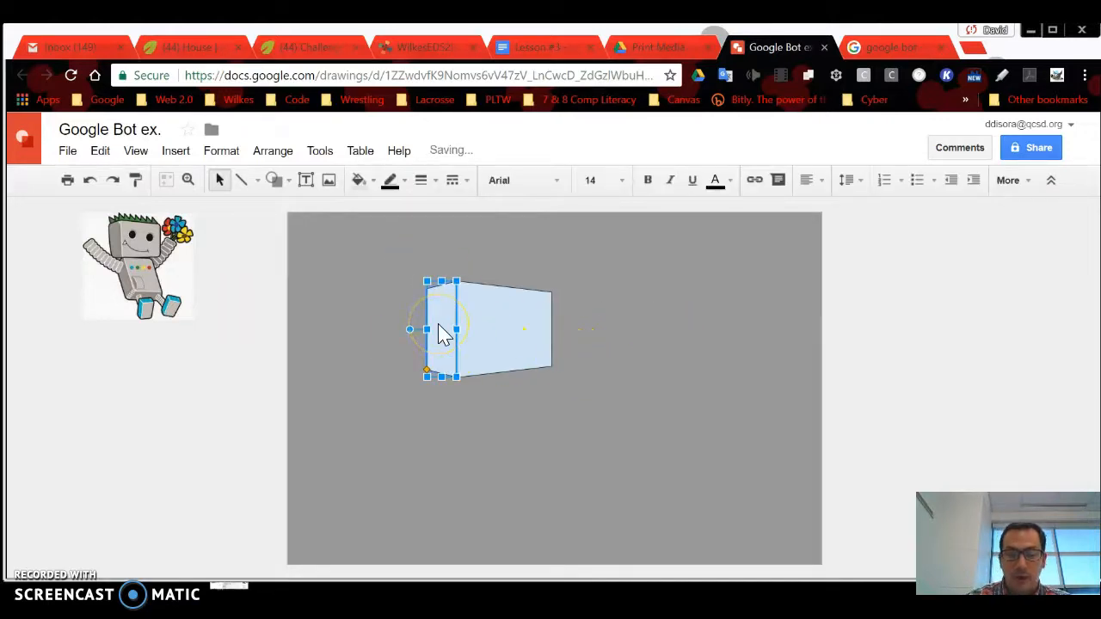
left_click(649, 396)
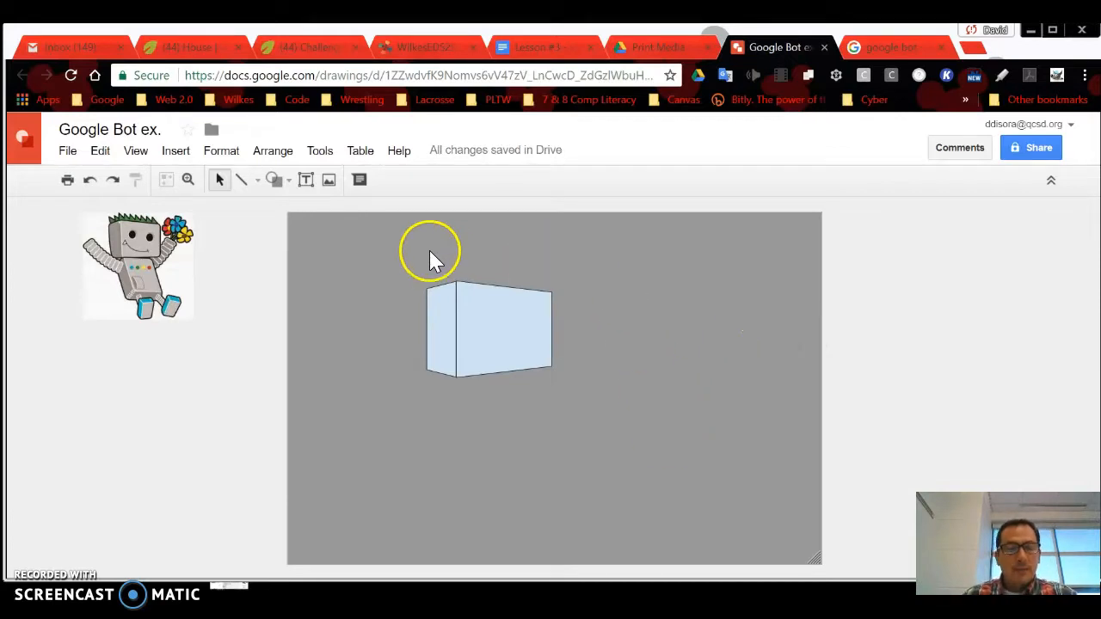
- Draw a small oval near the upper-left corner of the head's front face as an eye
left_click(283, 183)
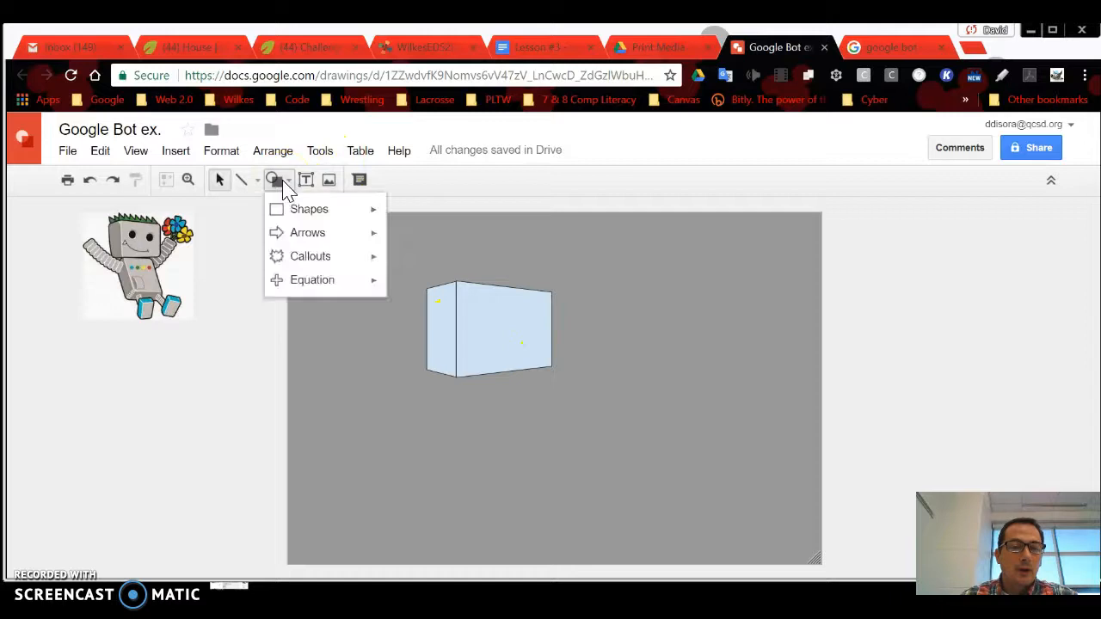
mouse_move(299, 213)
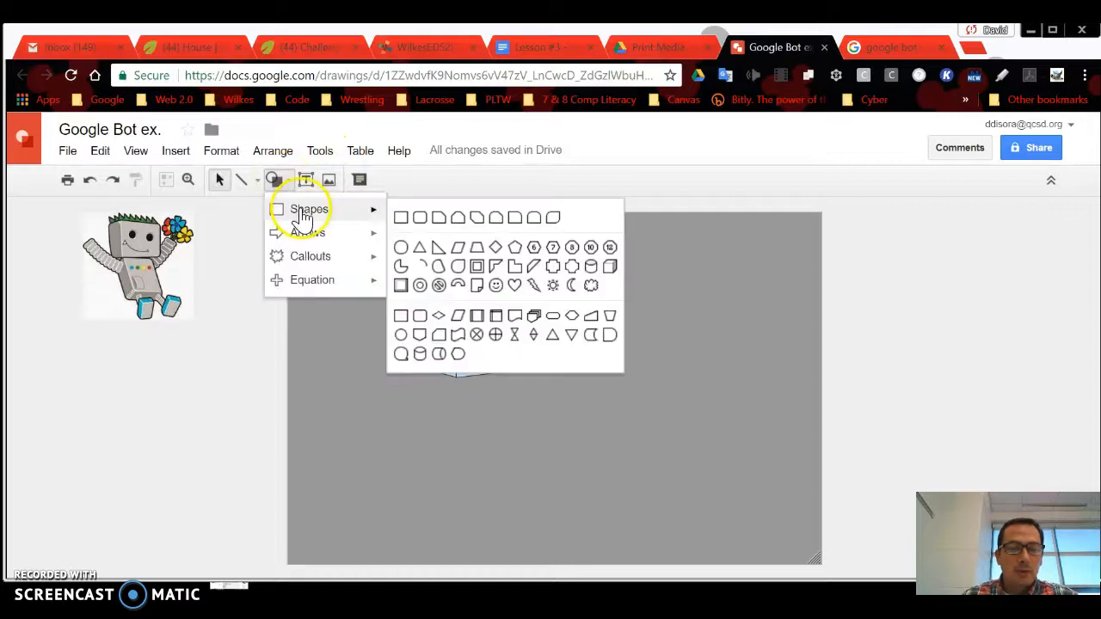
left_click(402, 249)
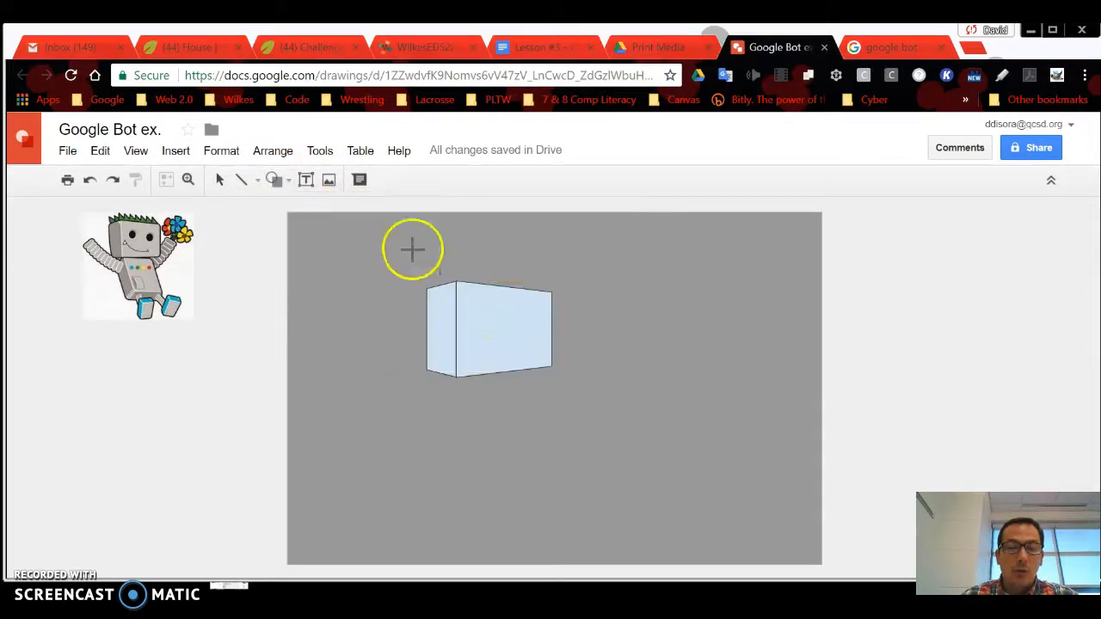
left_click_drag(486, 306, 463, 322)
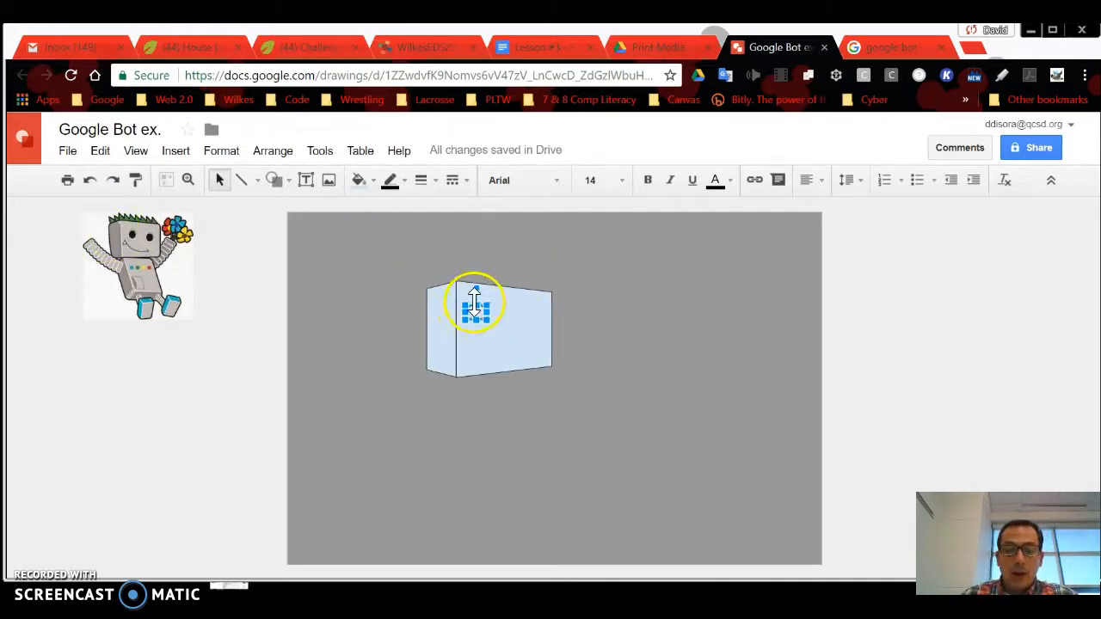
- Fill the small oval eye with solid bright blue
left_click(362, 181)
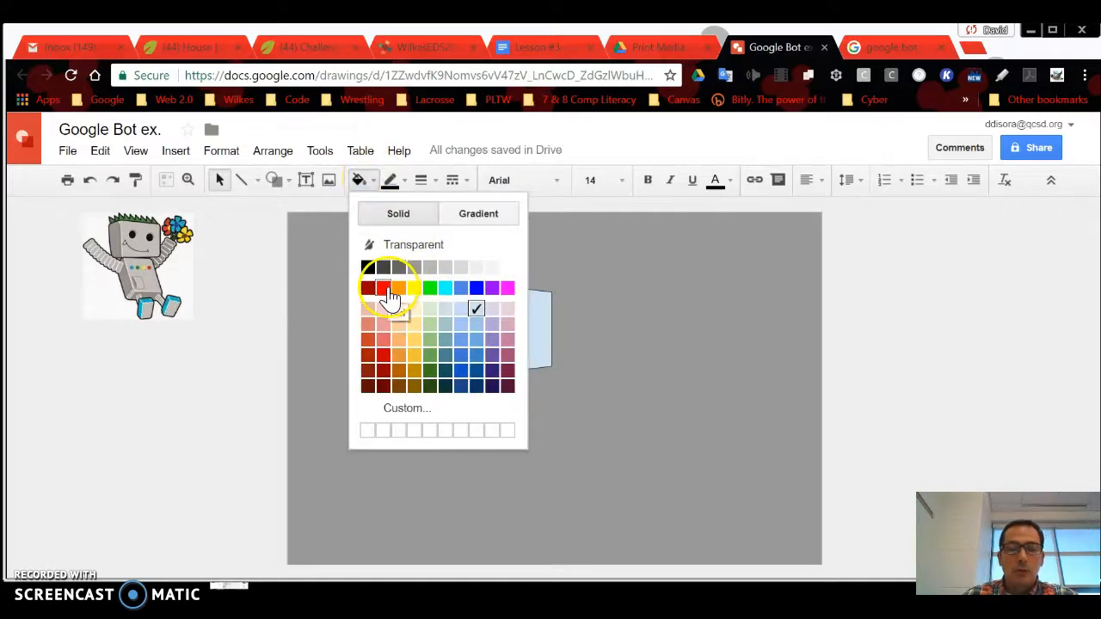
left_click(475, 287)
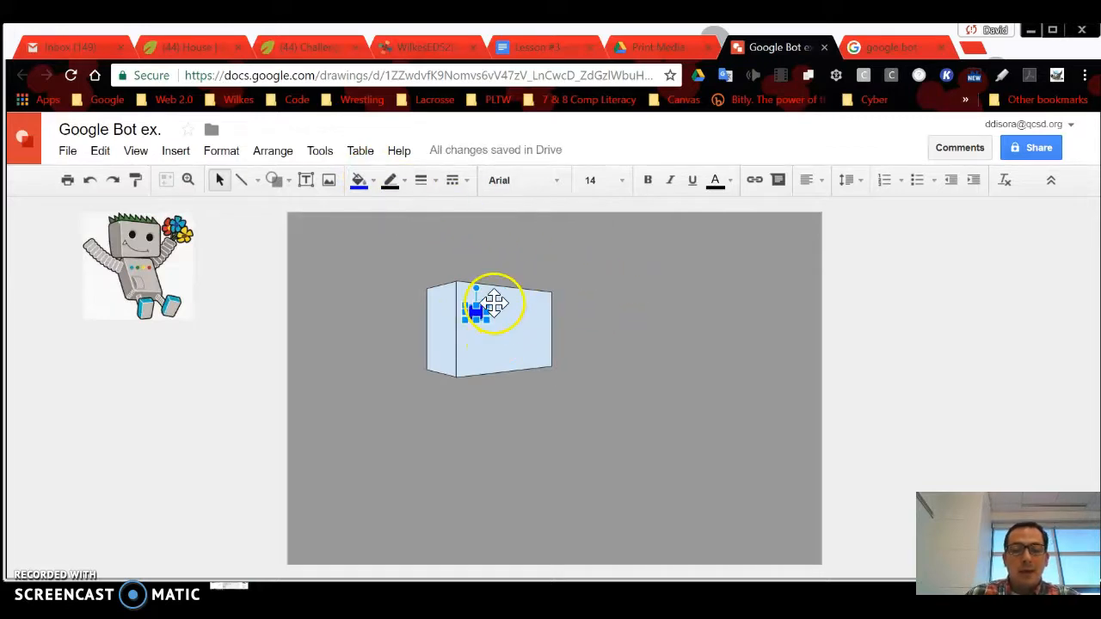
left_click(601, 307)
- Give the blue oval eye a white outline with a 3px thickness
left_click(492, 319)
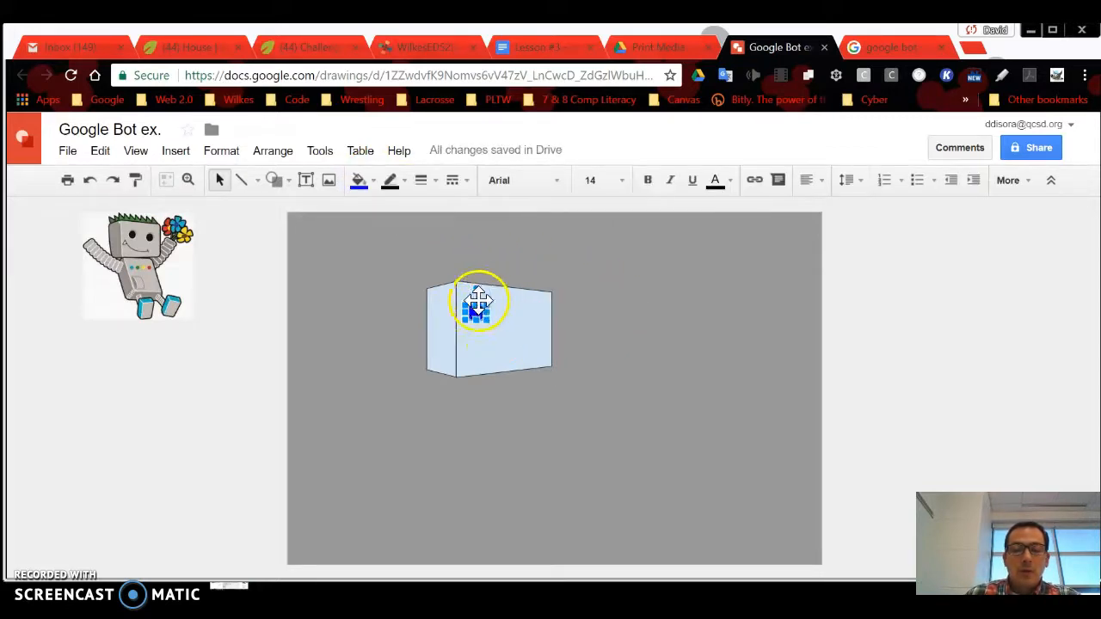
left_click(397, 180)
left_click(538, 235)
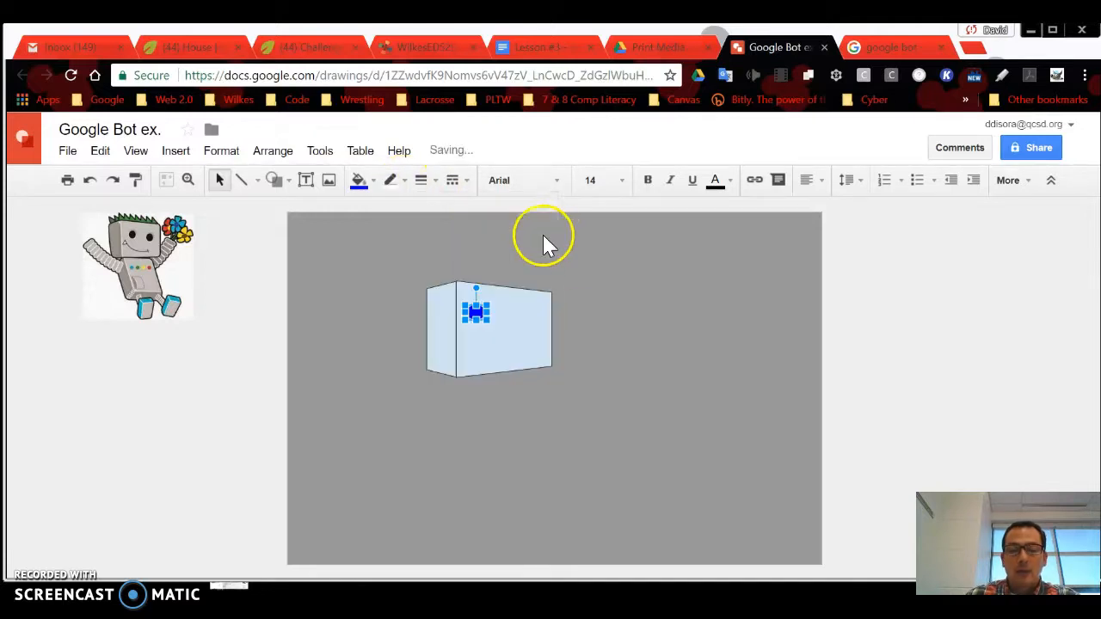
left_click(610, 295)
left_click(478, 317)
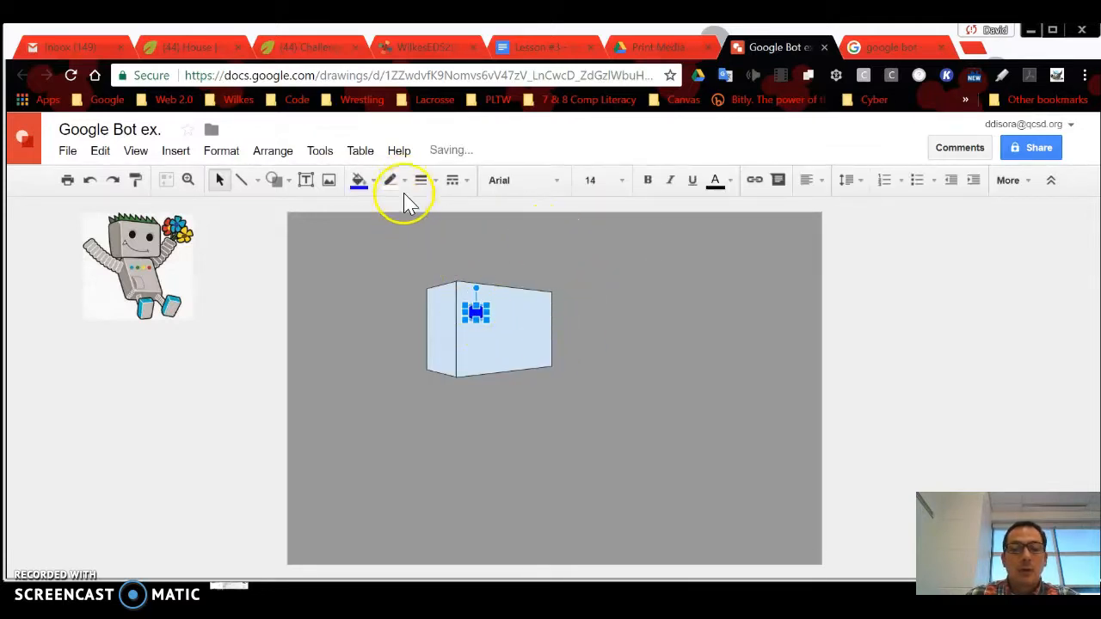
left_click(436, 184)
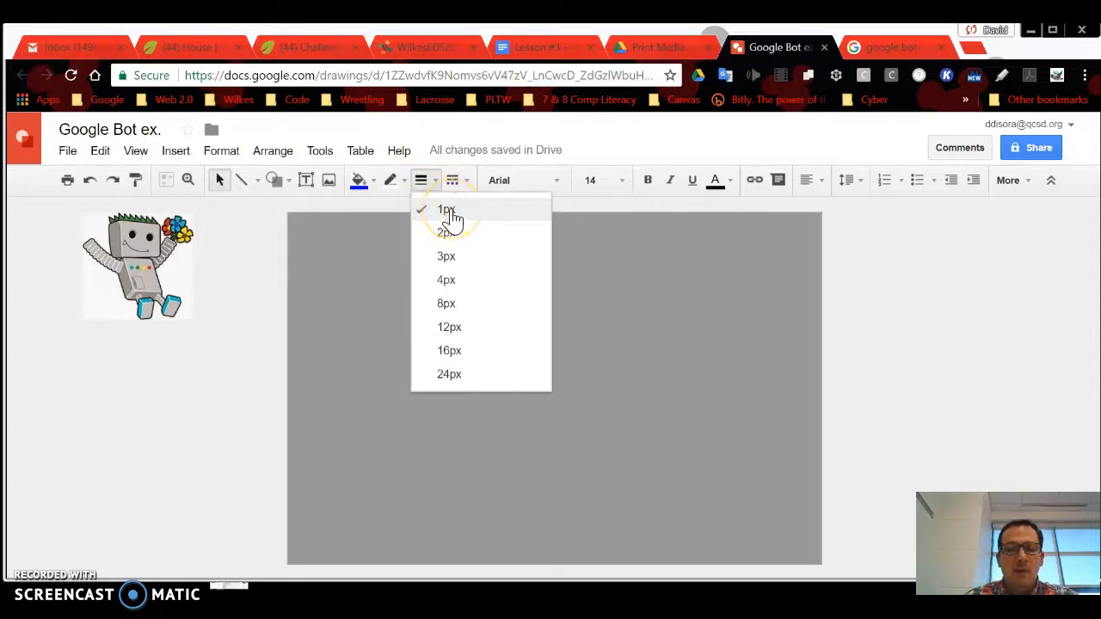
left_click(460, 259)
left_click(593, 325)
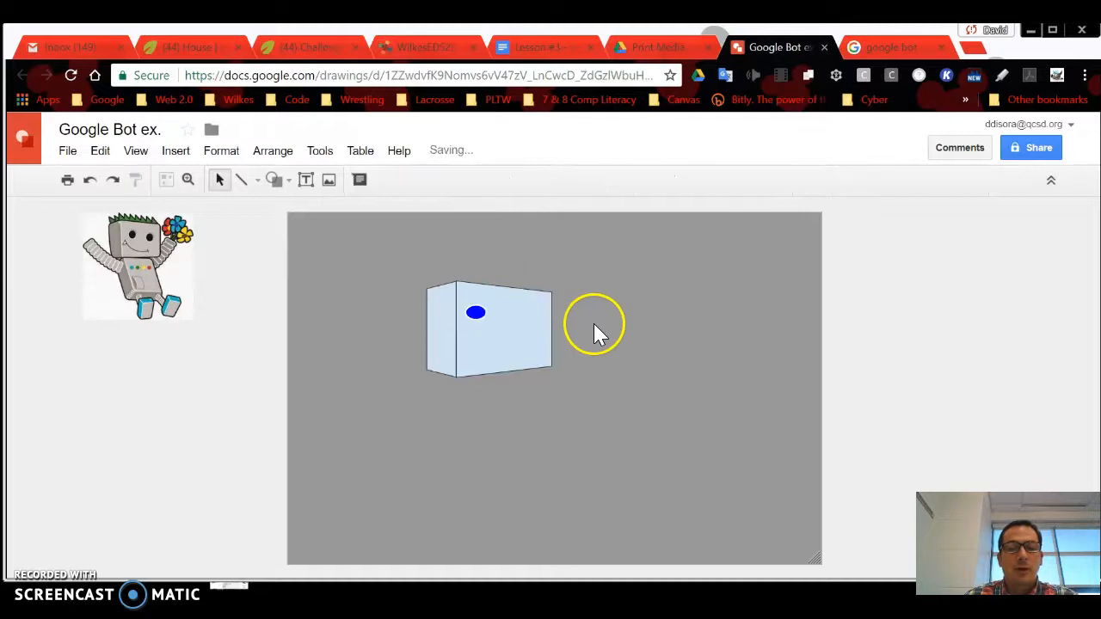
- Adjust the line style of the blue eye's white outline
left_click(475, 313)
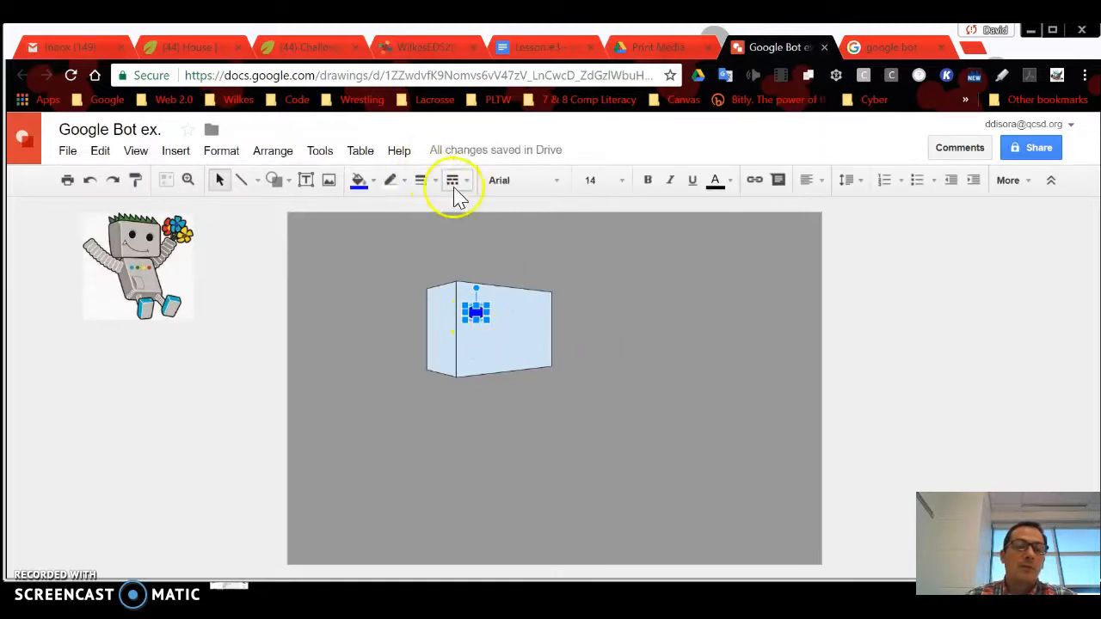
left_click(453, 181)
left_click(469, 274)
left_click(605, 297)
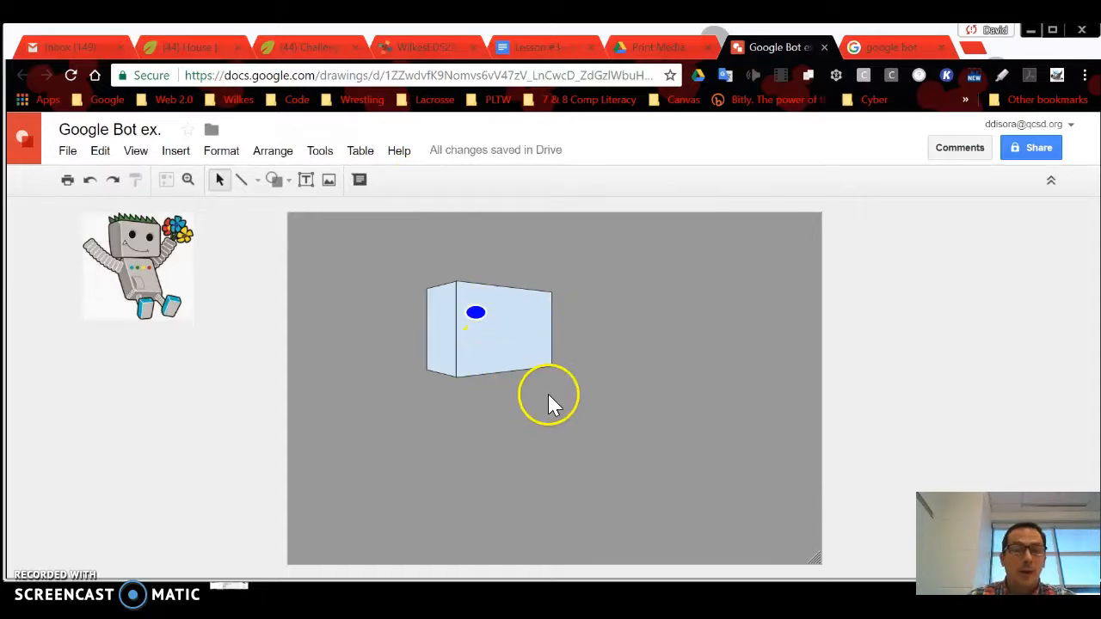
- Duplicate the blue eye and place the copy nearly level with it, near the upper-right part of the head's front face
left_click(477, 313)
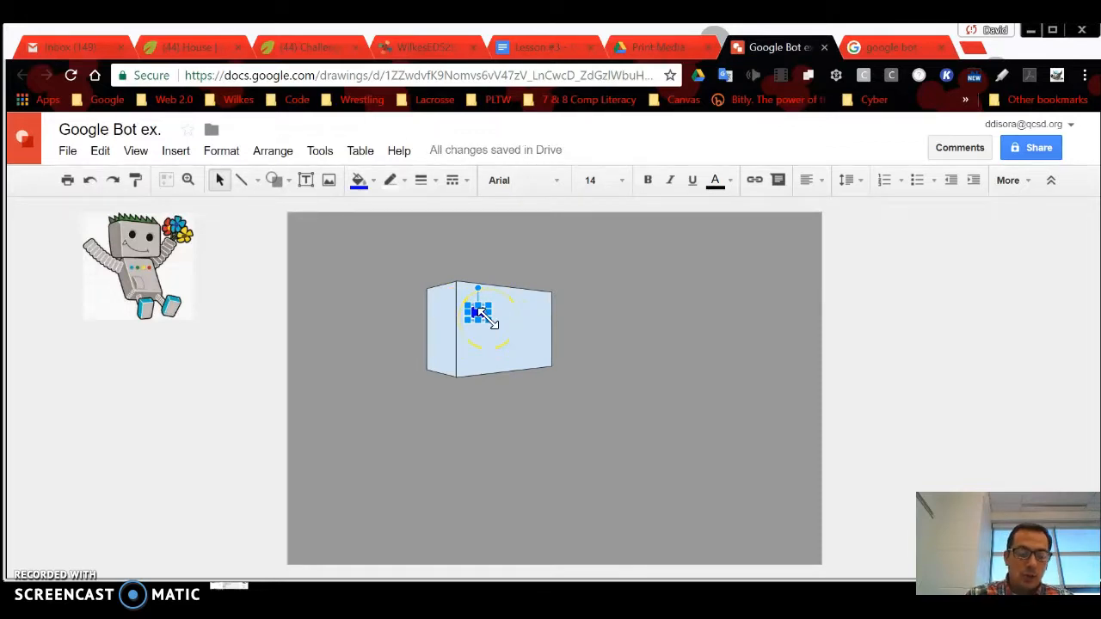
left_click_drag(480, 311, 487, 318)
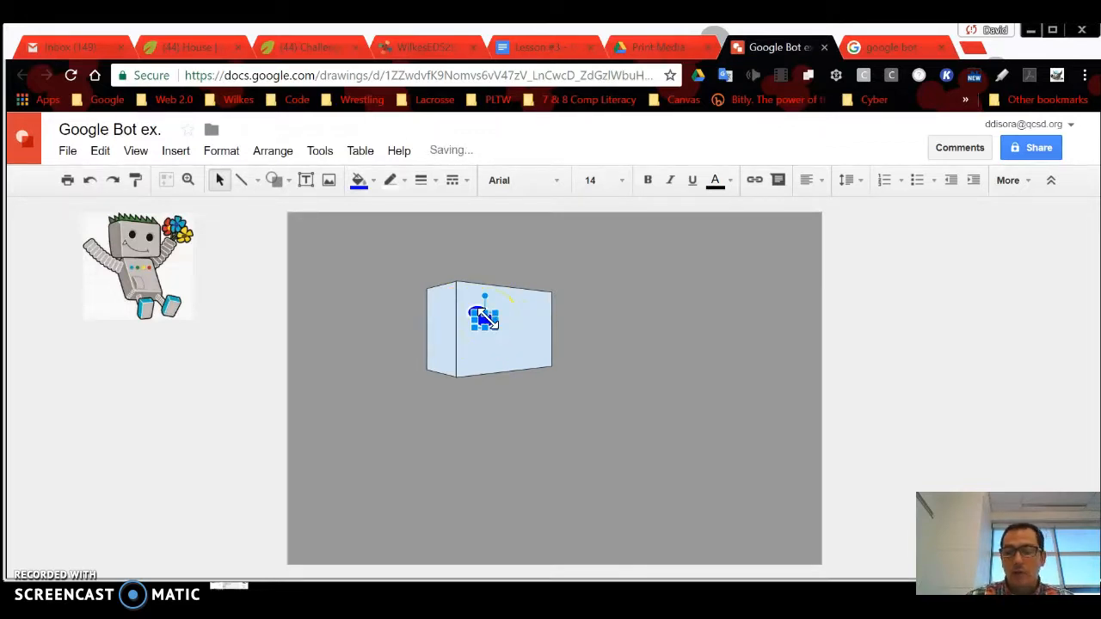
key("Right")
key("Right")
key("Right")
key("Right")
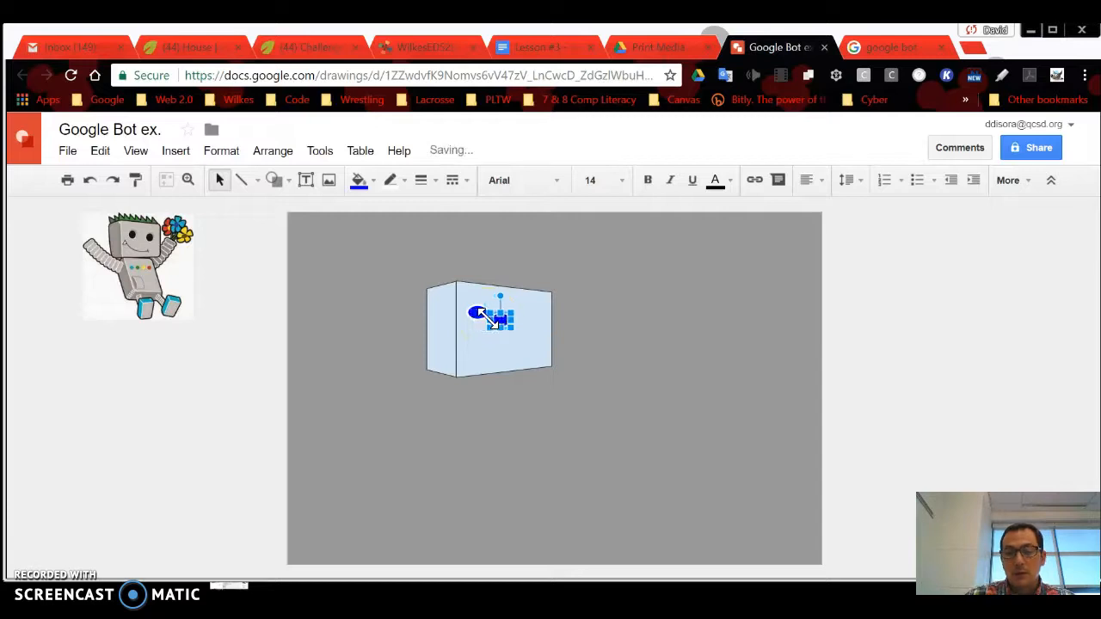
key("Up")
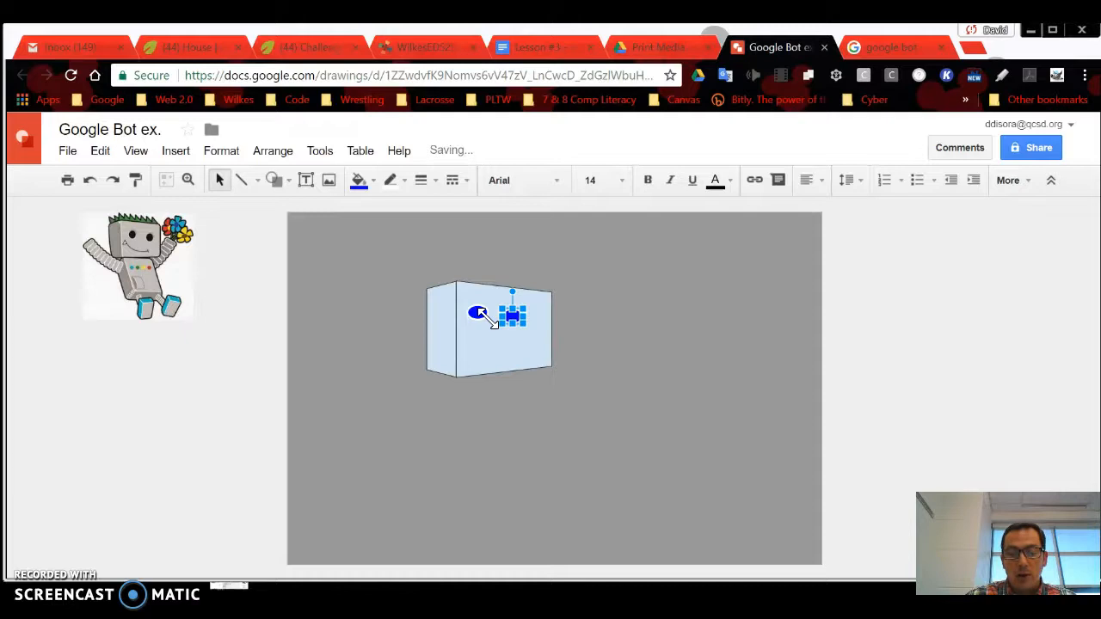
key("Up")
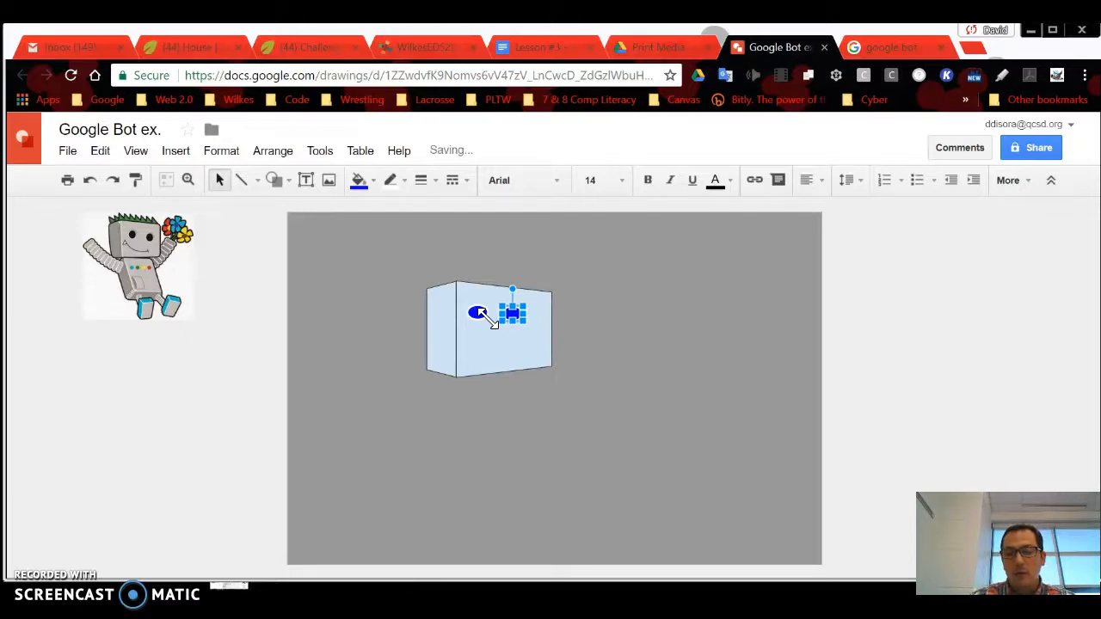
left_click(573, 322)
left_click(514, 316)
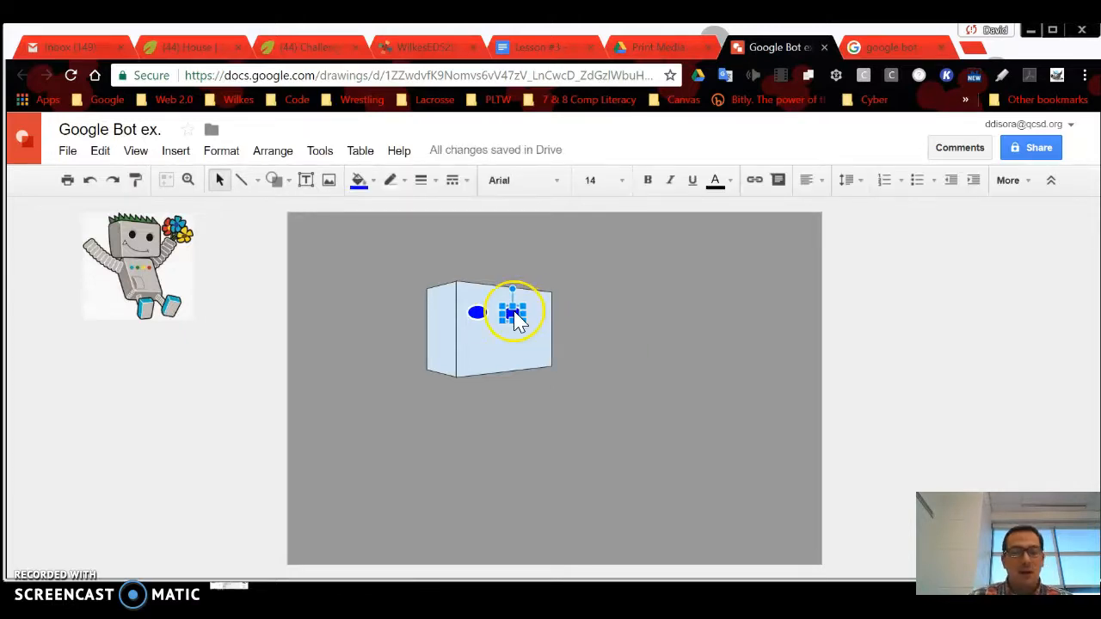
left_click_drag(515, 319, 517, 319)
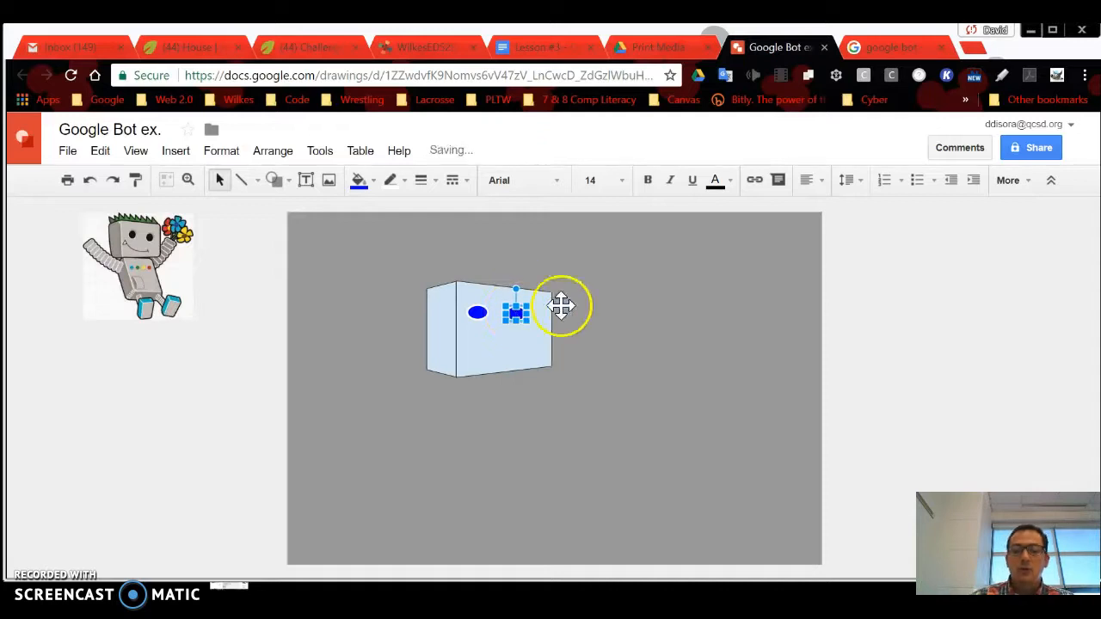
left_click(641, 348)
- Fill the copied right eye with solid bright green
left_click(521, 311)
left_click(361, 179)
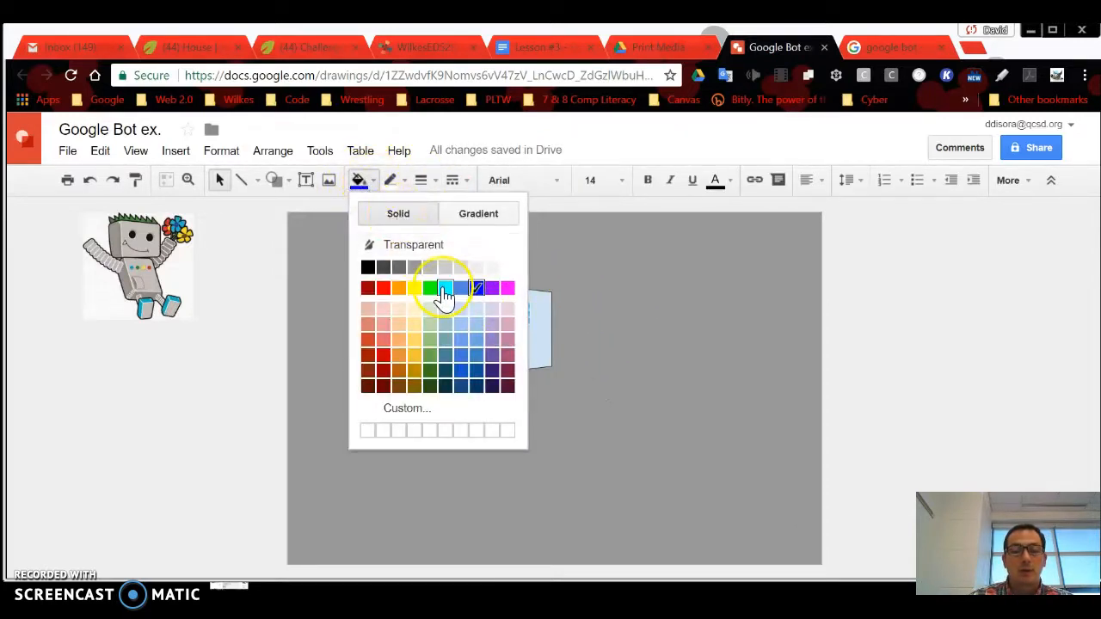
left_click(430, 289)
left_click(754, 405)
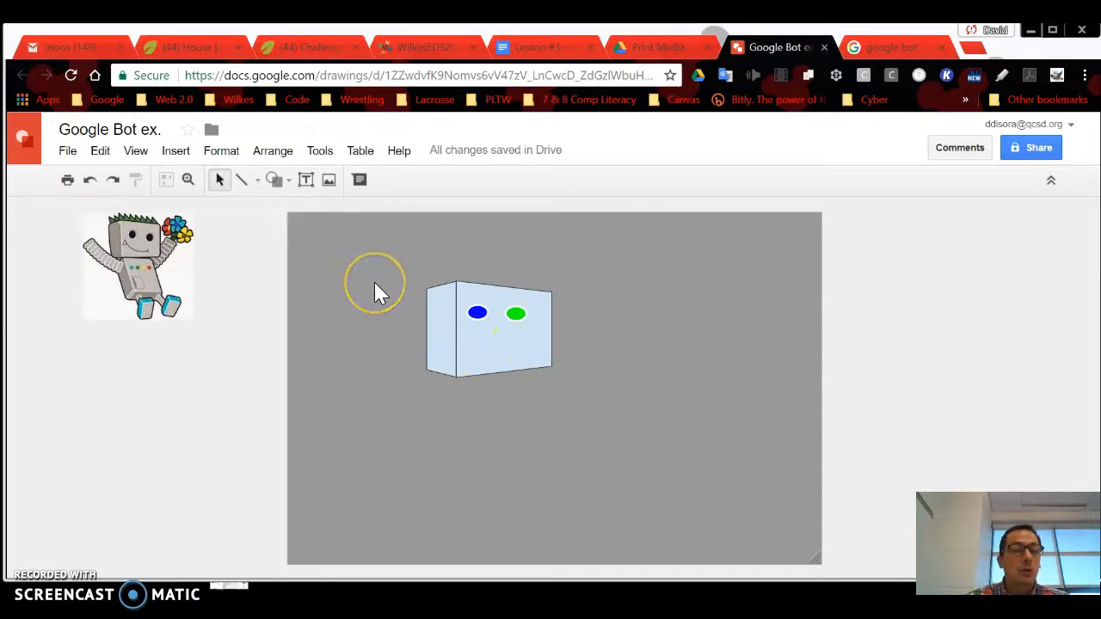
- Draw a three-point curve below the eyes on the head's front face as a smiling mouth
left_click(258, 181)
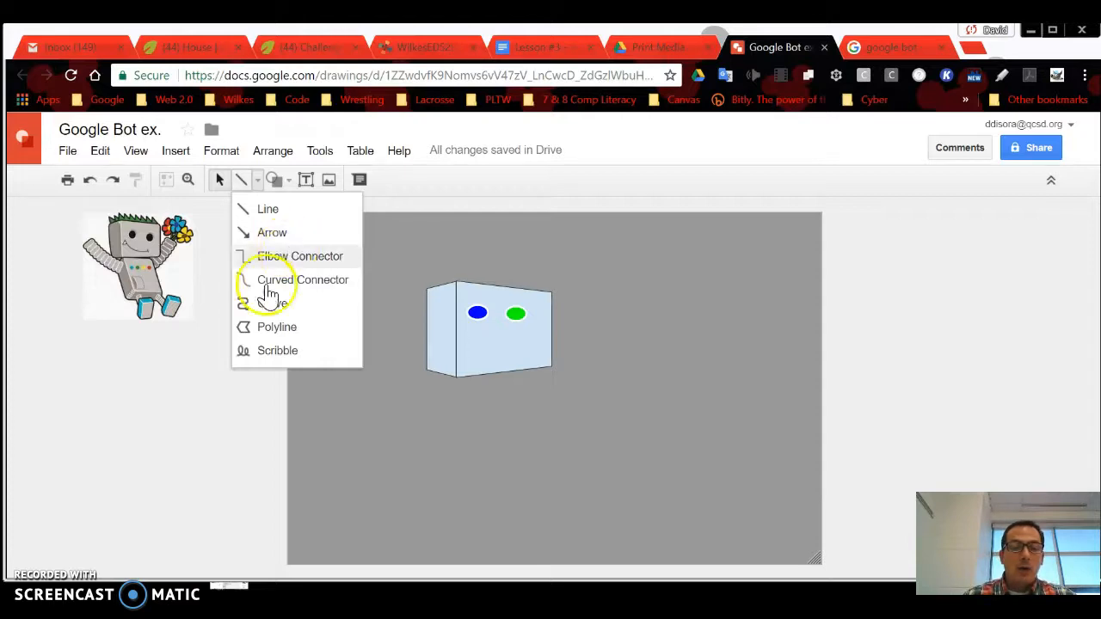
left_click(288, 304)
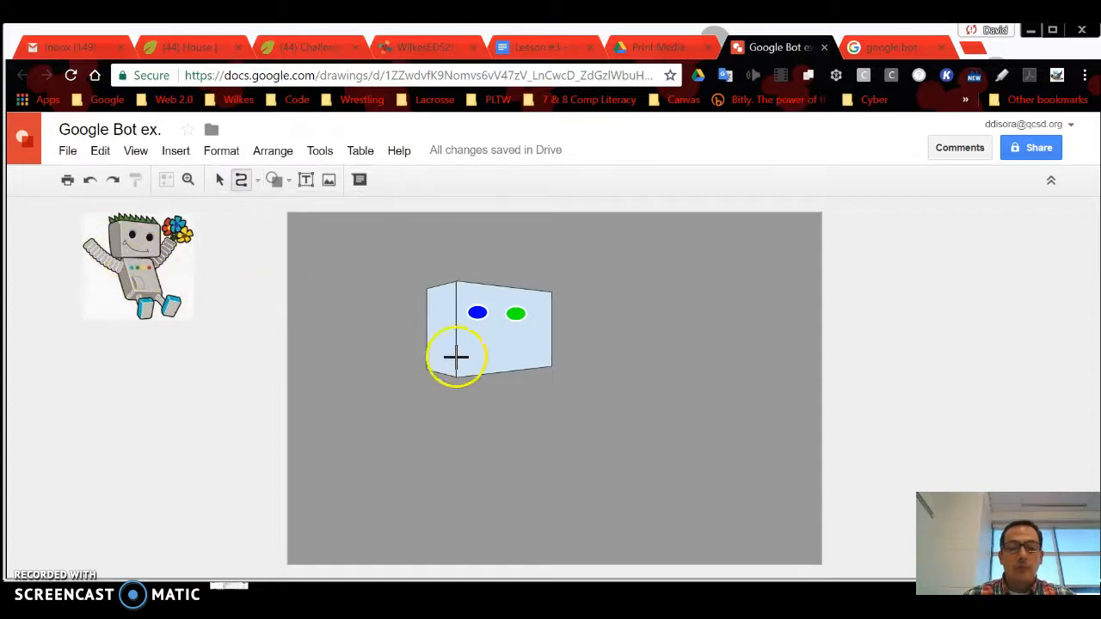
left_click(467, 336)
left_click(487, 354)
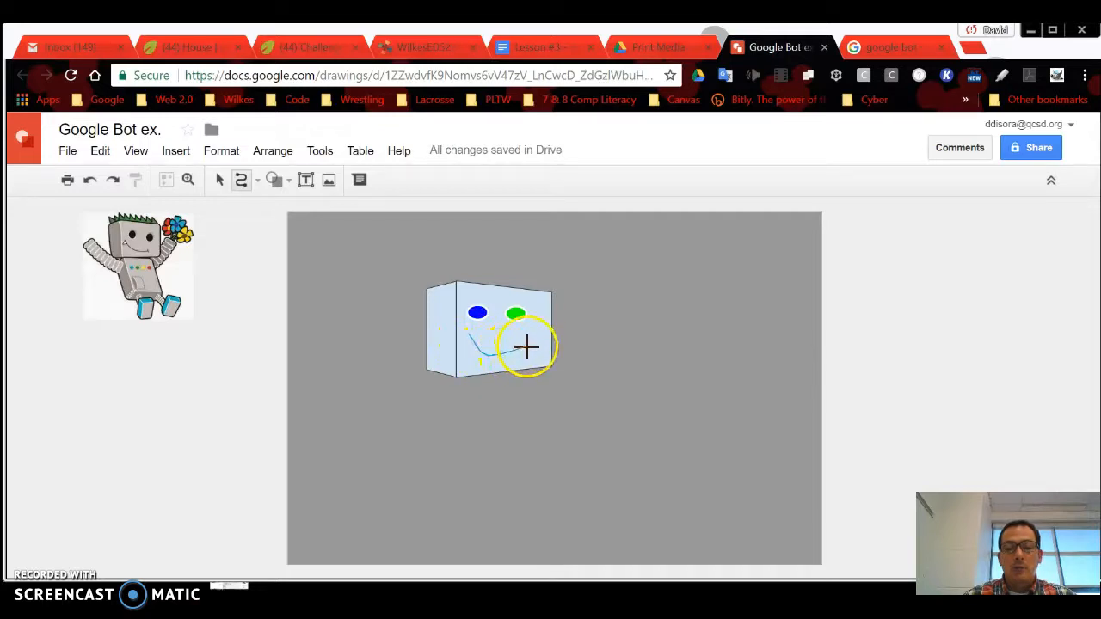
double_click(527, 346)
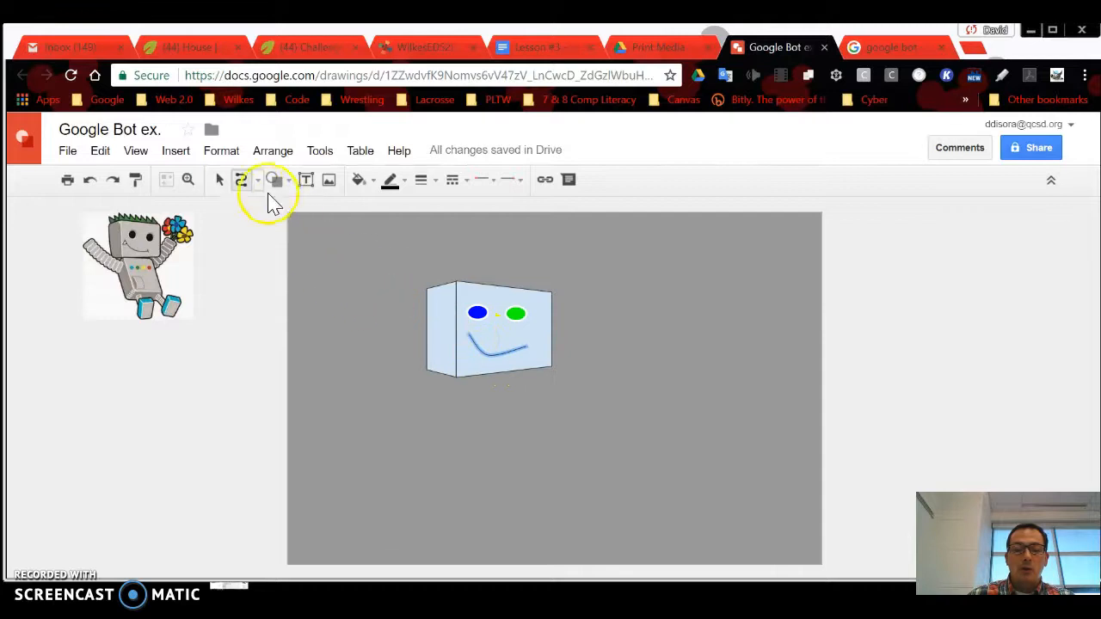
left_click(220, 180)
- Thicken the line of the smile curve
left_click(479, 351)
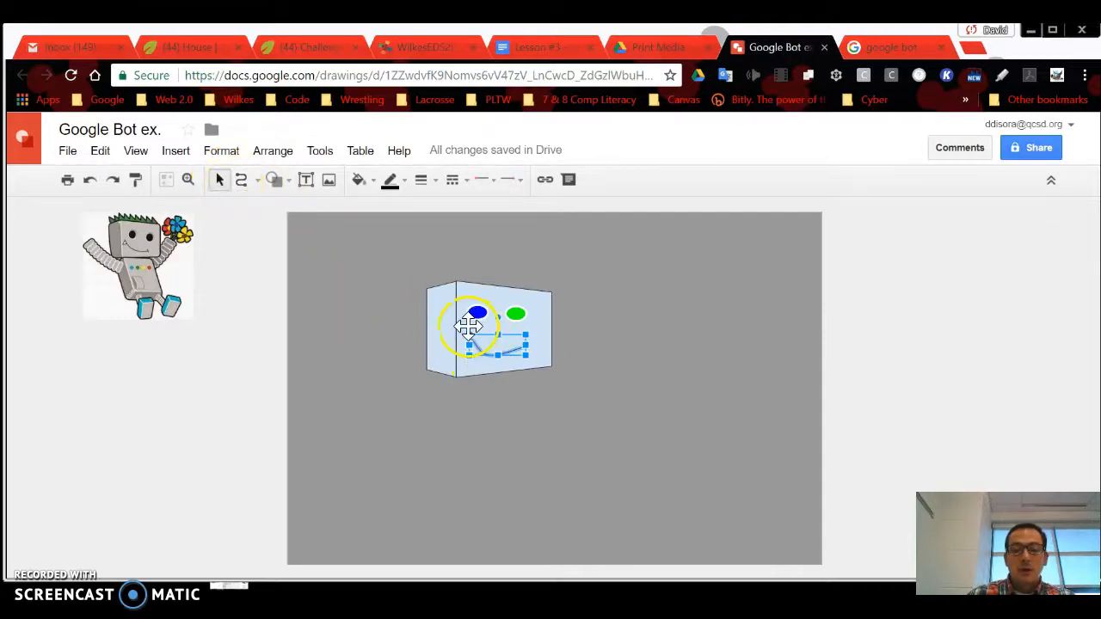
left_click(421, 178)
left_click(456, 290)
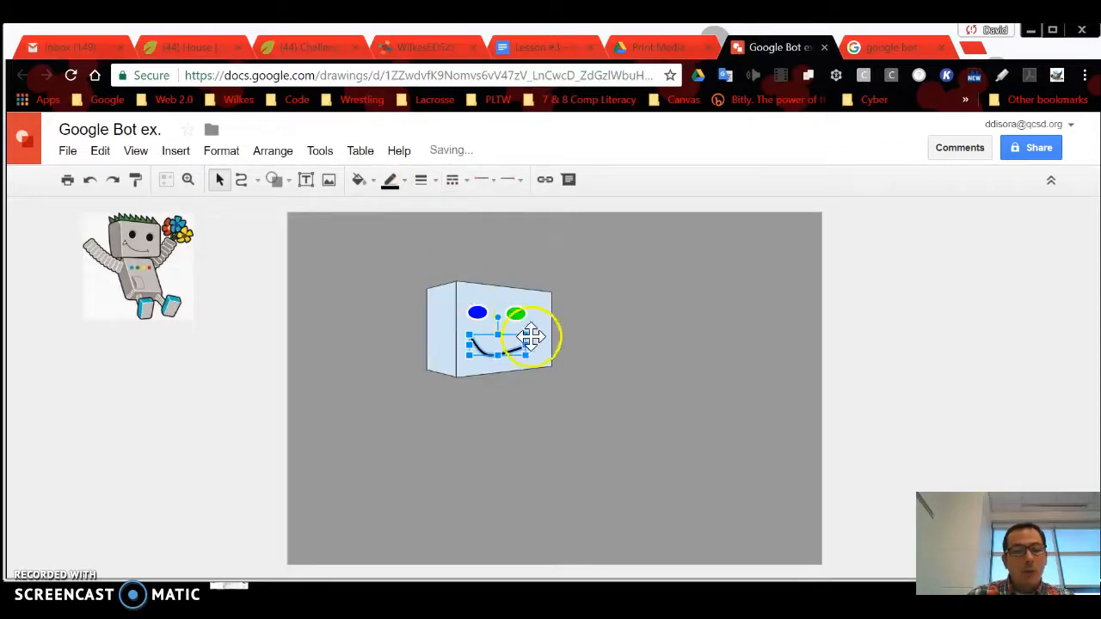
- Try white as the line color of the smile curve
left_click(391, 181)
left_click(538, 237)
left_click(682, 321)
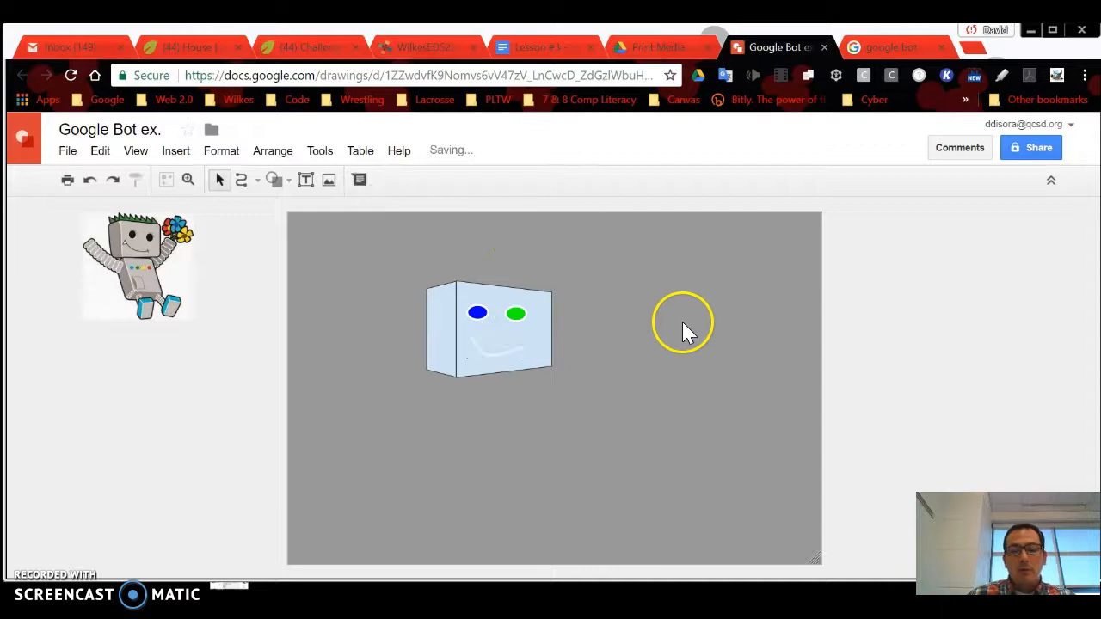
left_click(515, 348)
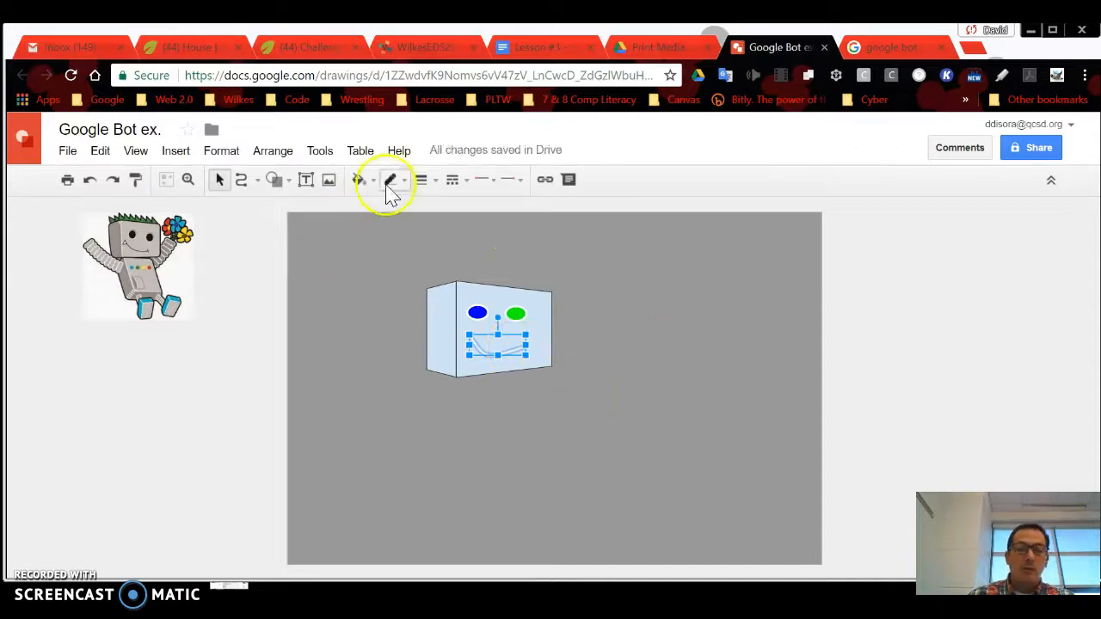
left_click(766, 355)
left_click(498, 359)
left_click(654, 356)
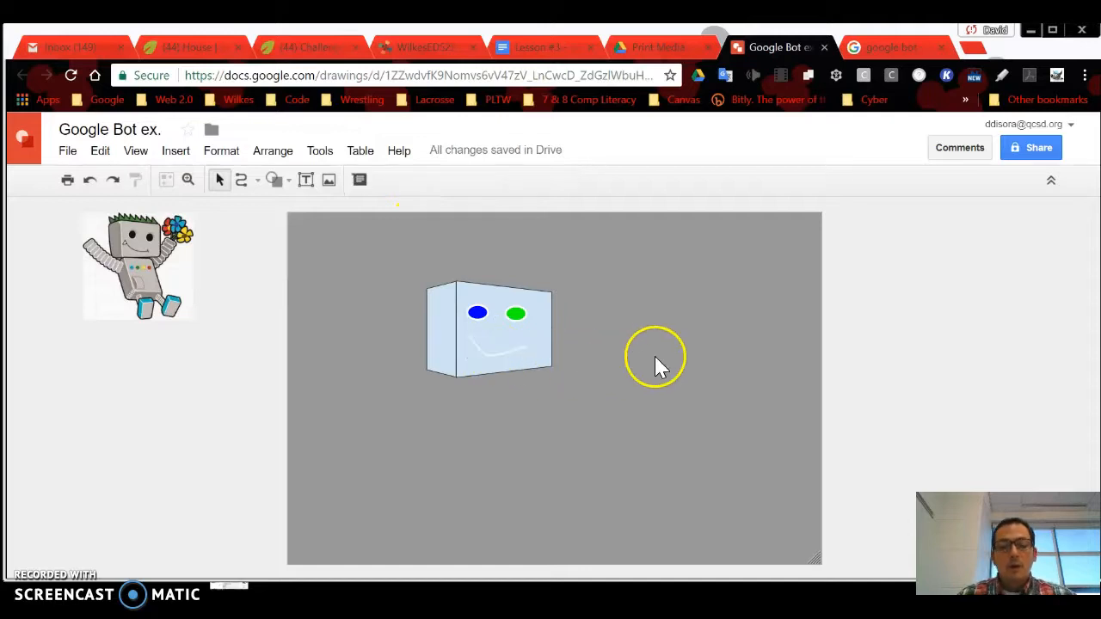
- Set the smile curve's line color to the dark gray next to black
left_click(510, 354)
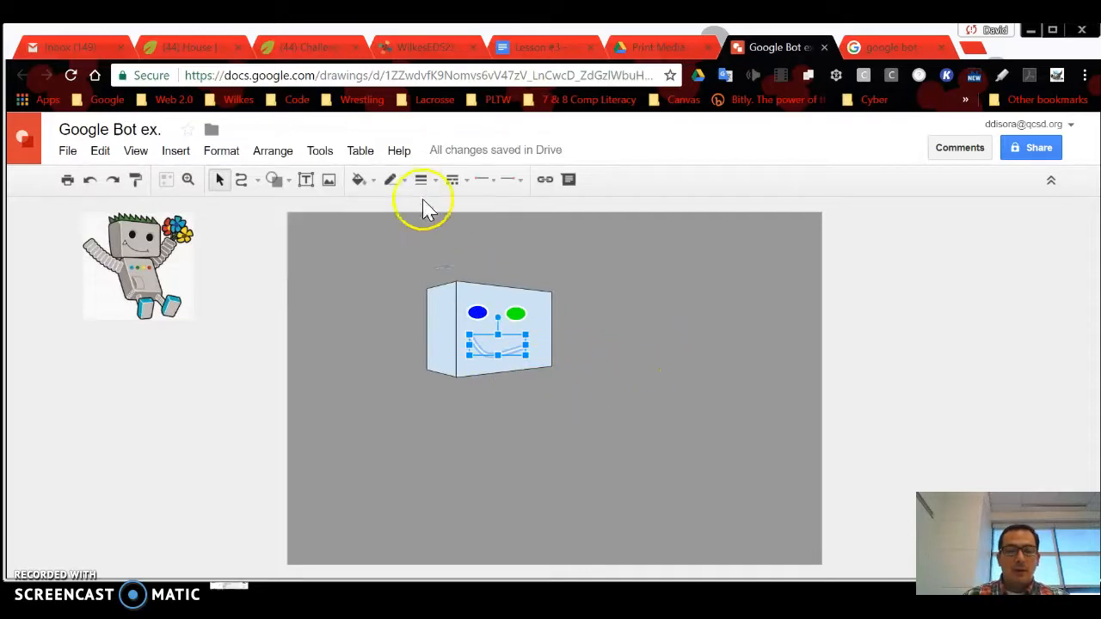
left_click(401, 181)
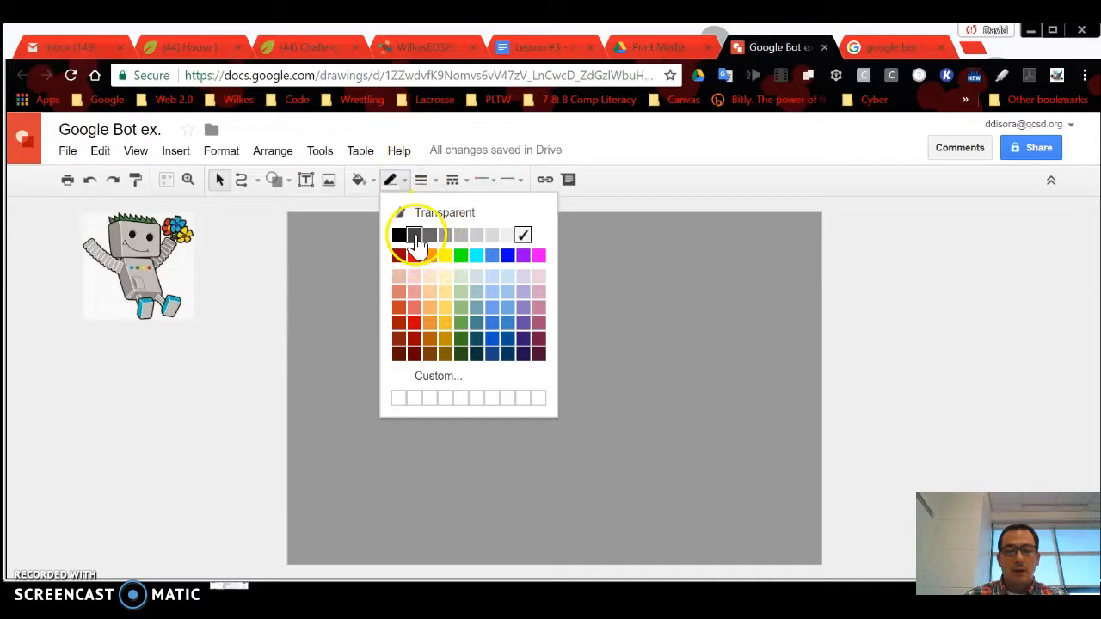
left_click(415, 235)
left_click(616, 398)
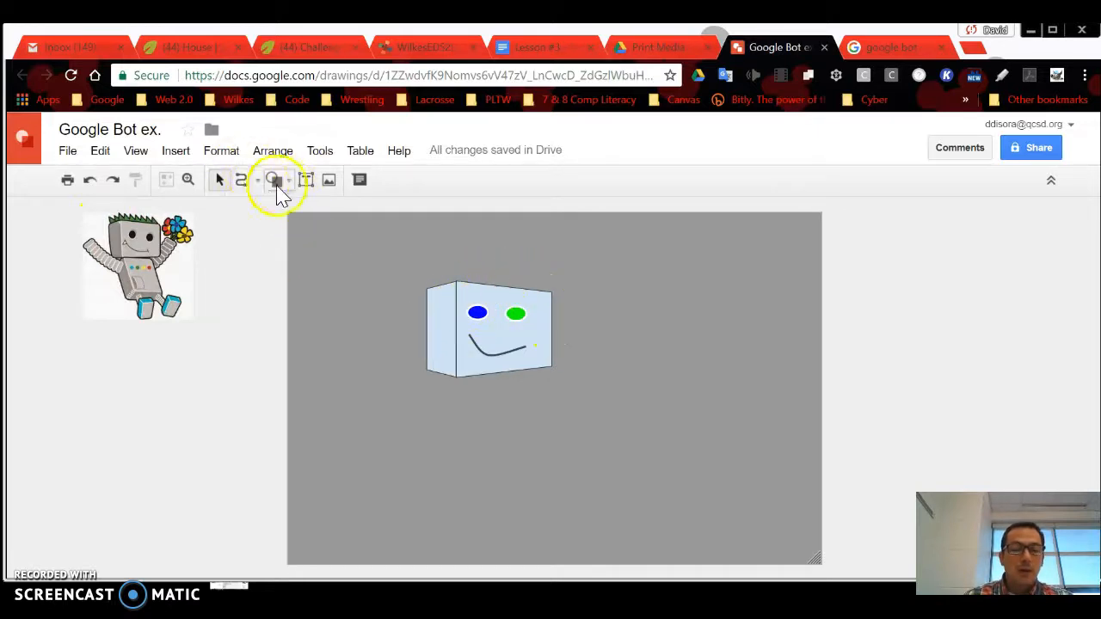
left_click(251, 180)
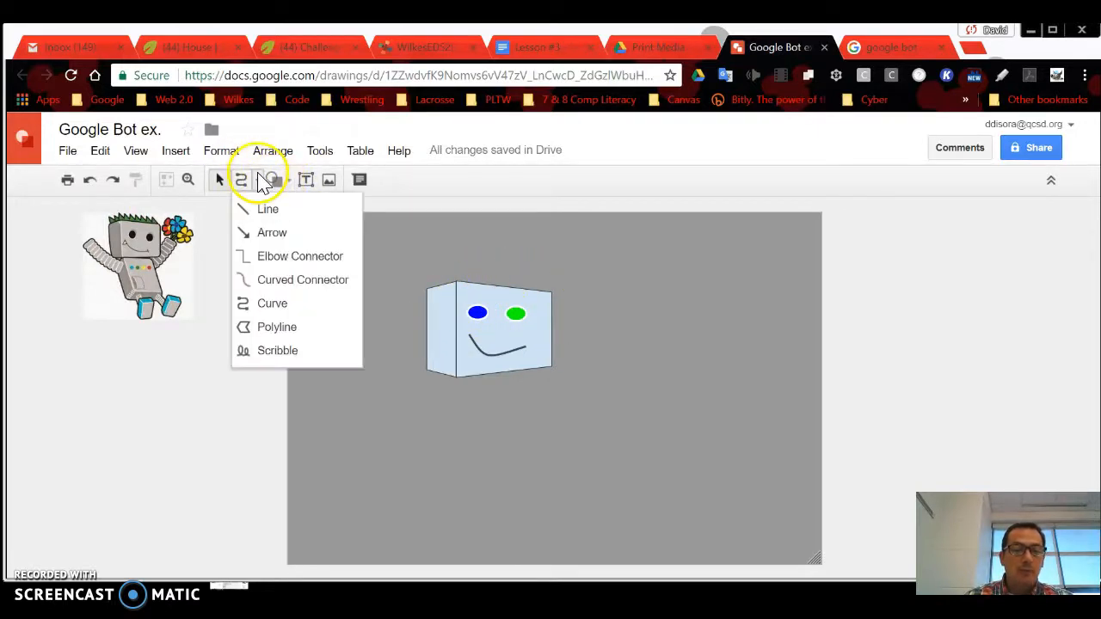
left_click(276, 179)
mouse_move(344, 211)
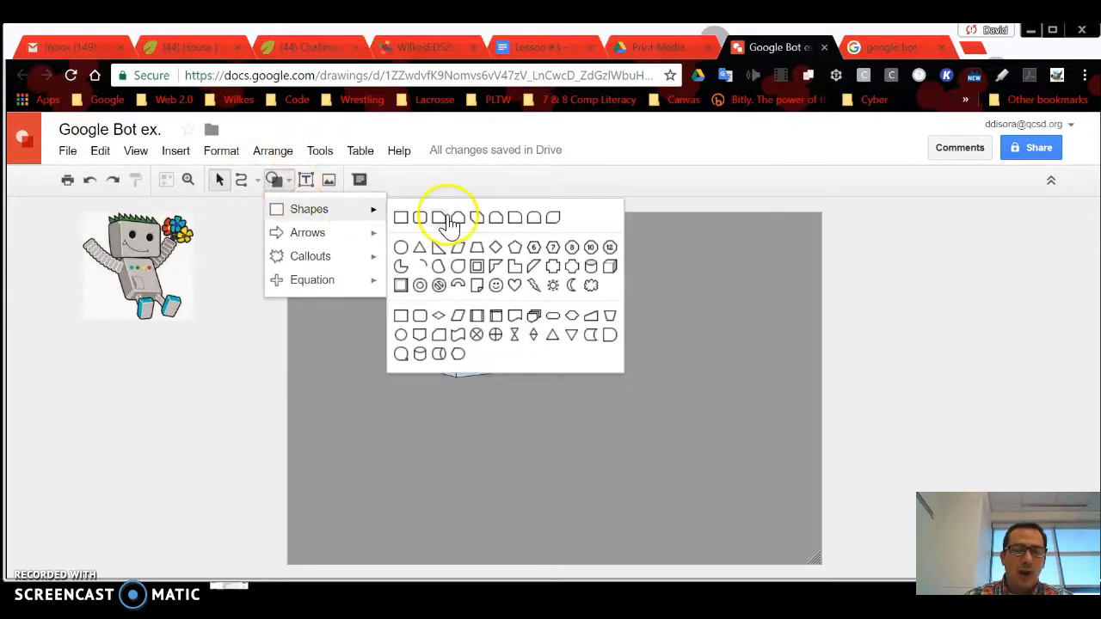
- Draw a closed polyline of spiky hair along the head's top edge from its left to right corner and back, and select the shape
left_click(261, 181)
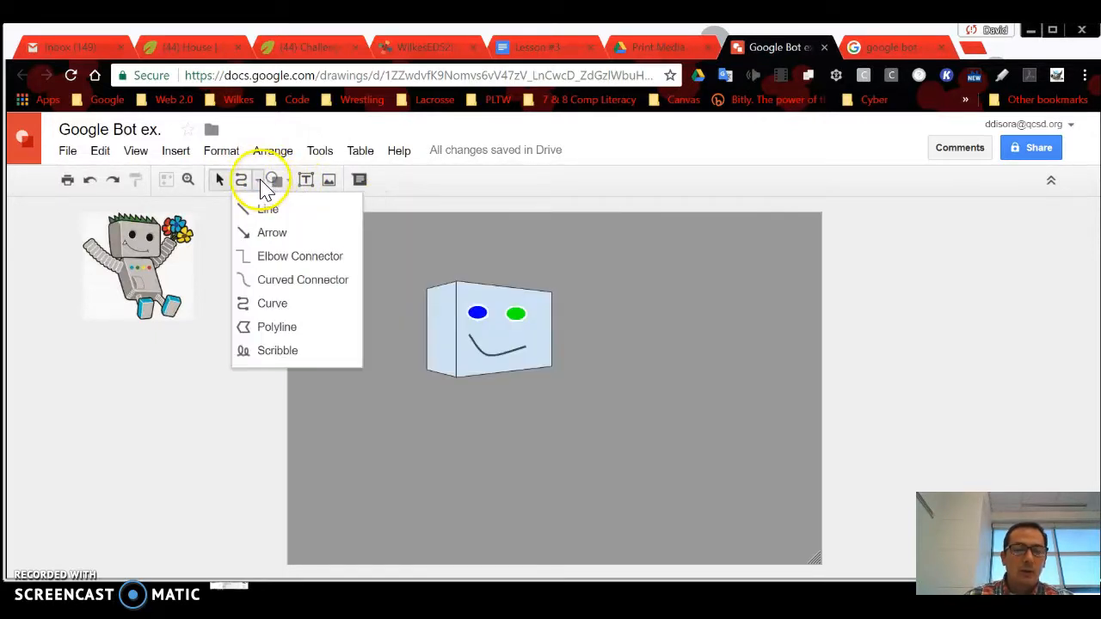
left_click(271, 332)
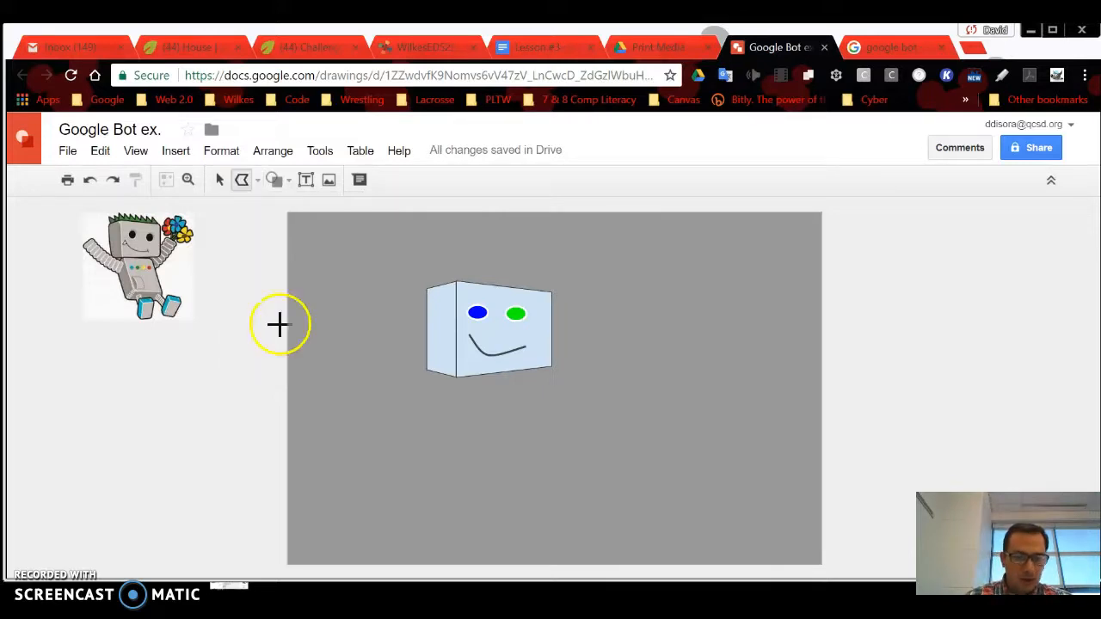
left_click(427, 288)
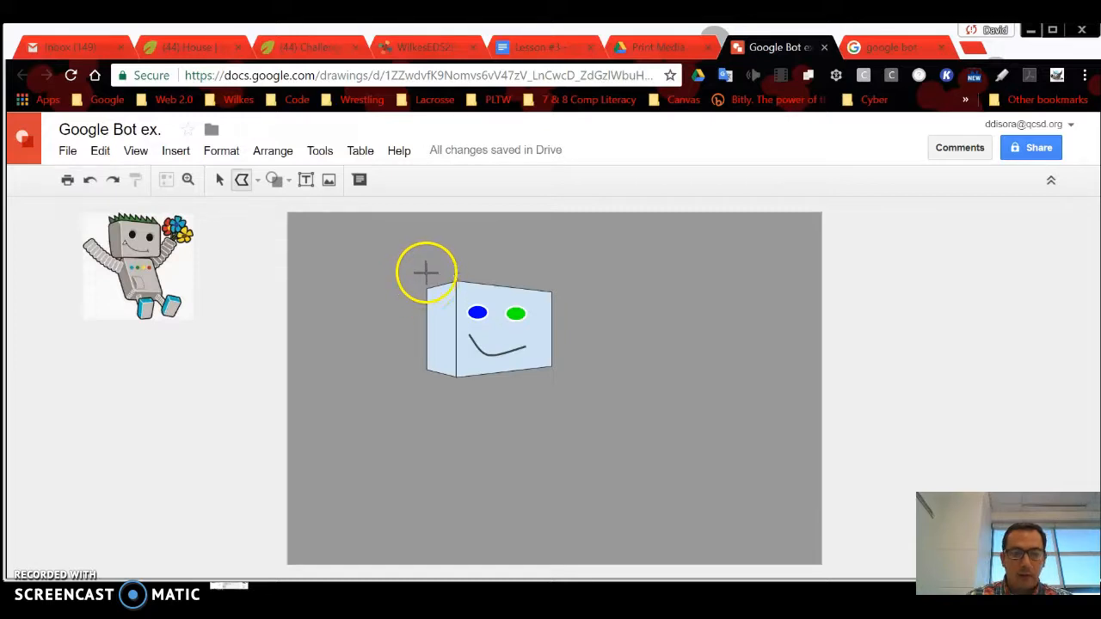
left_click(429, 256)
left_click(435, 279)
left_click(440, 260)
left_click(446, 280)
left_click(455, 241)
left_click(455, 270)
left_click(465, 248)
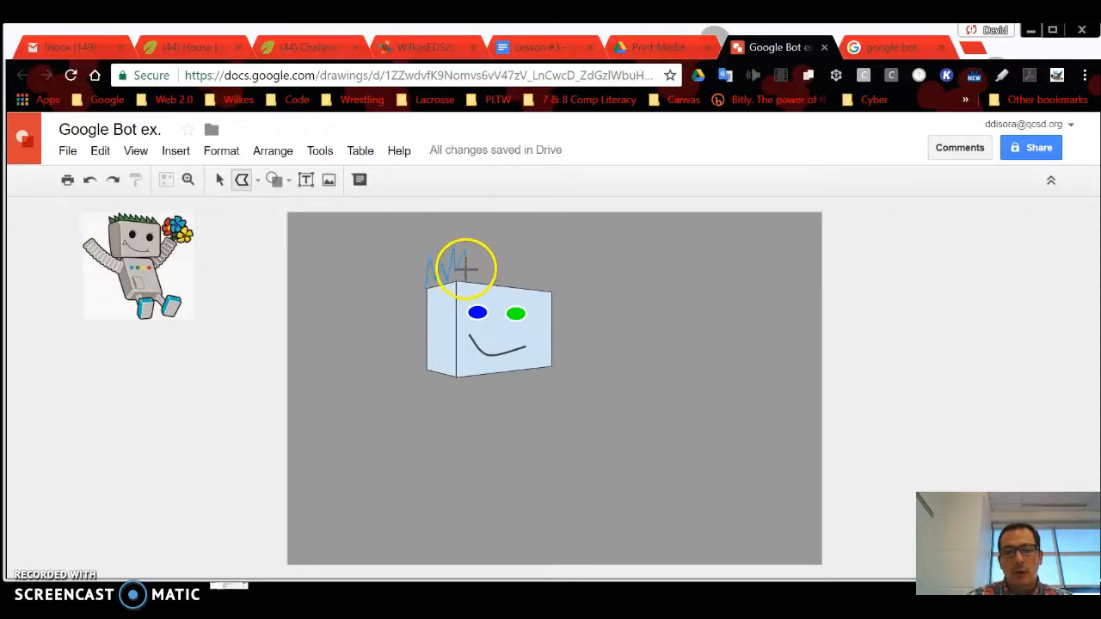
left_click(467, 275)
left_click(476, 252)
left_click(484, 275)
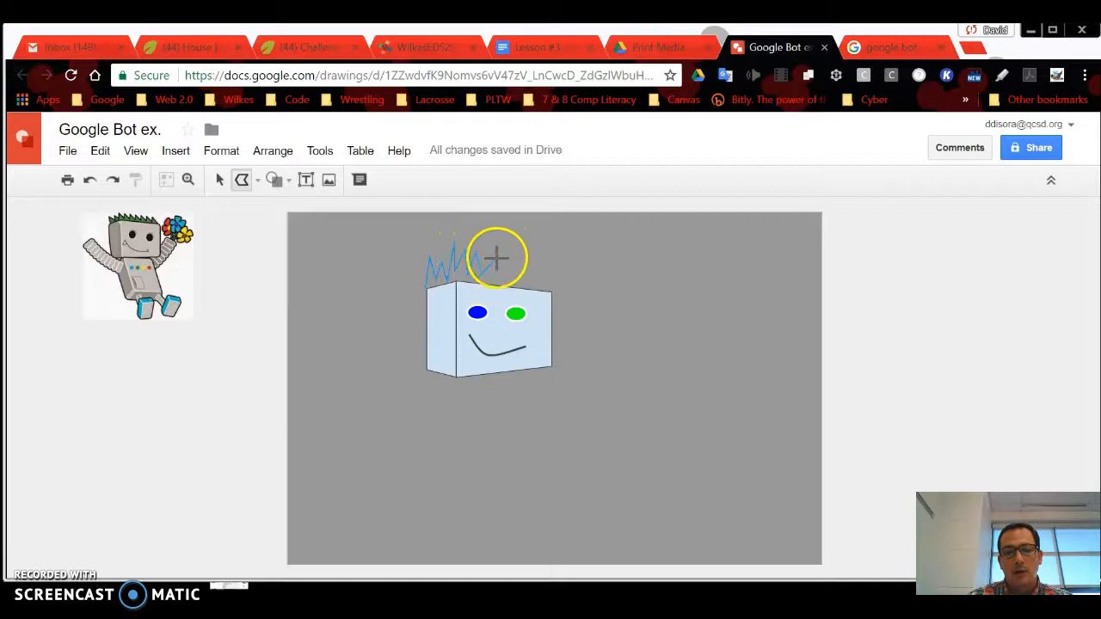
left_click(505, 253)
left_click(506, 271)
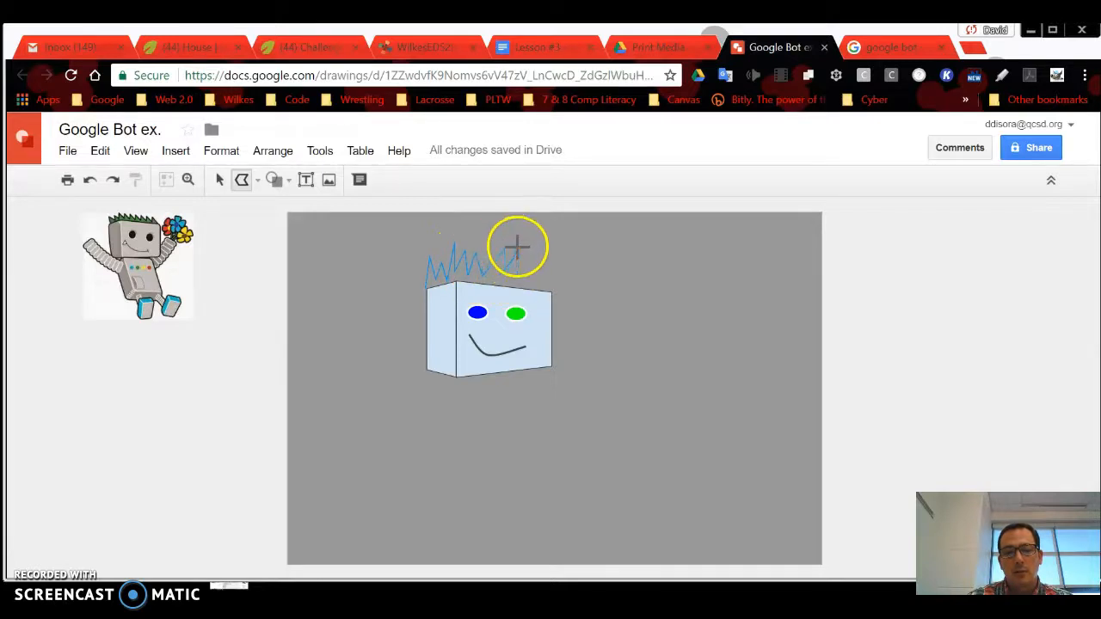
left_click(518, 249)
left_click(520, 275)
left_click(526, 257)
left_click(531, 276)
left_click(539, 255)
left_click(537, 283)
left_click(565, 258)
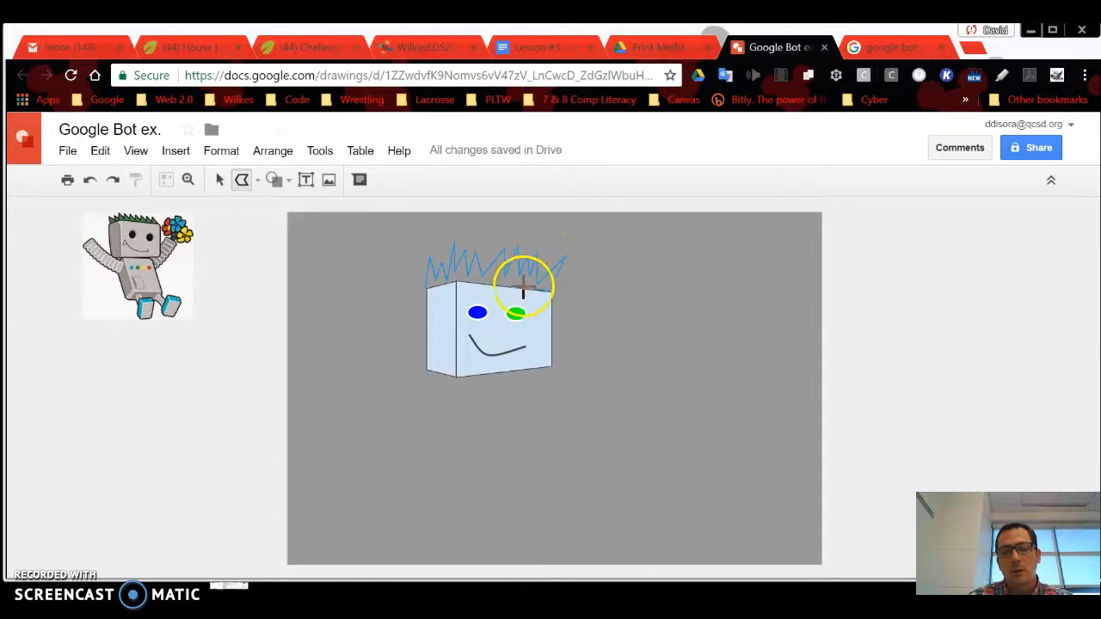
double_click(550, 289)
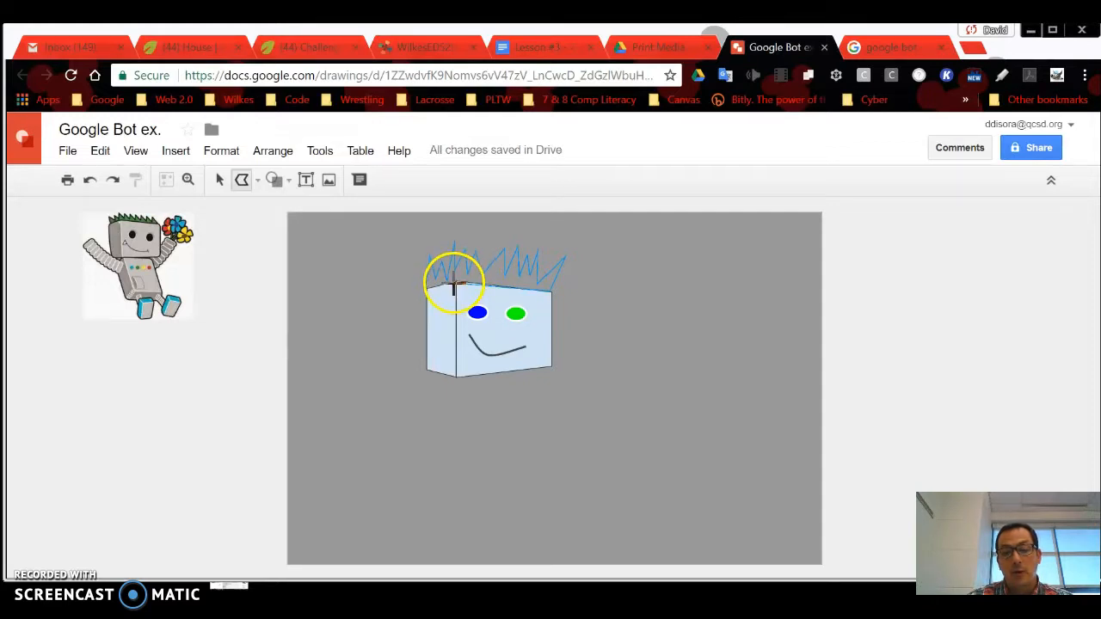
left_click(427, 292)
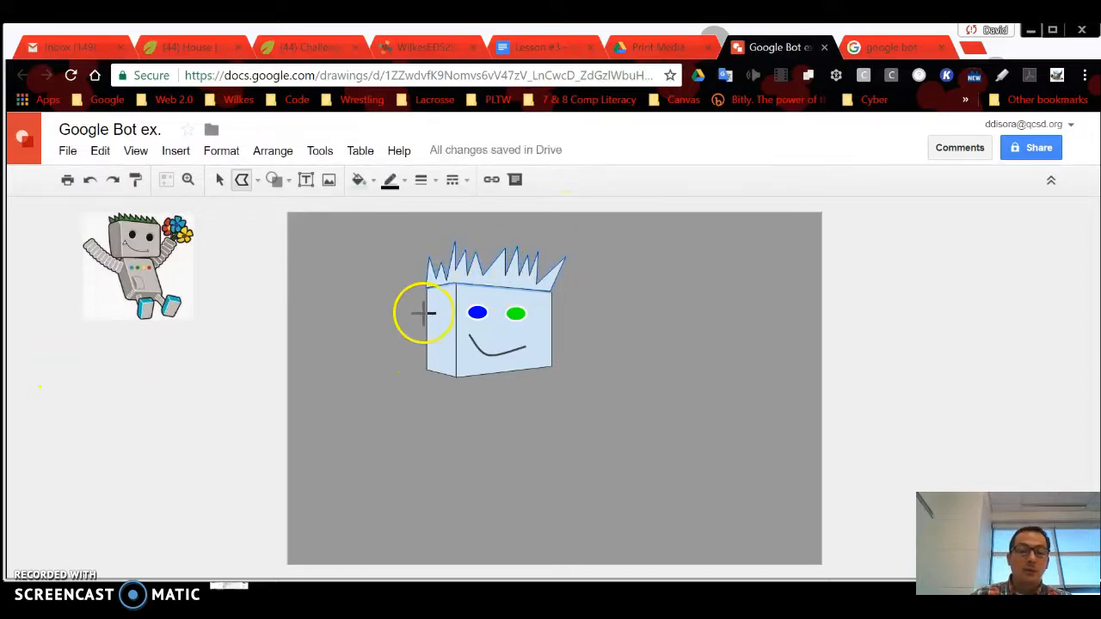
left_click(219, 179)
left_click(563, 264)
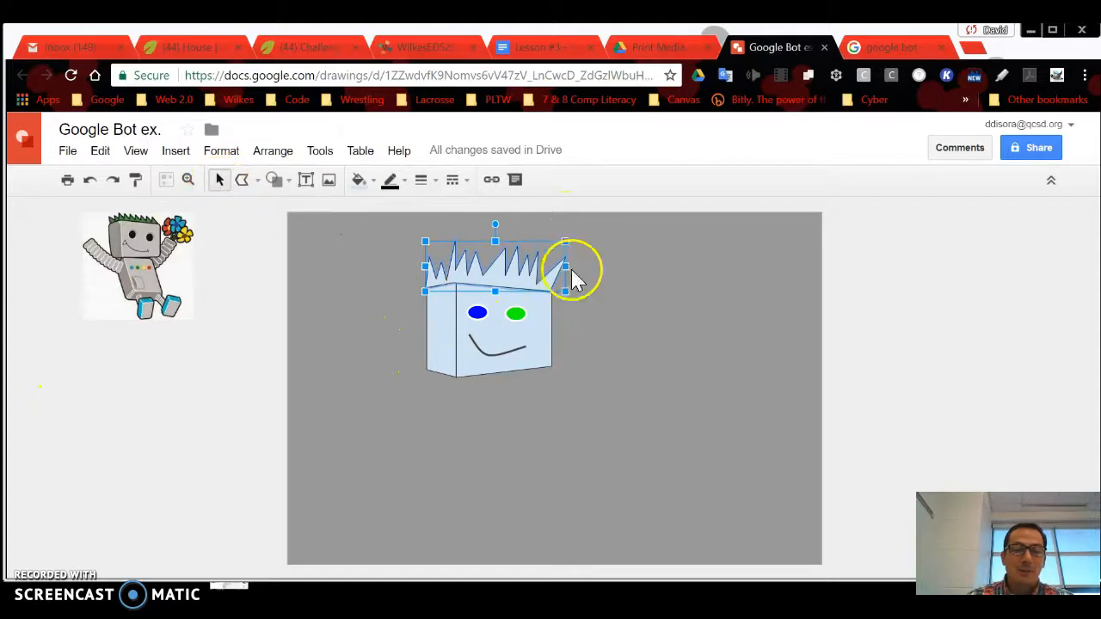
- Fill the spiky hair shape with bright green and set its outline thickness to 2px
left_click(359, 181)
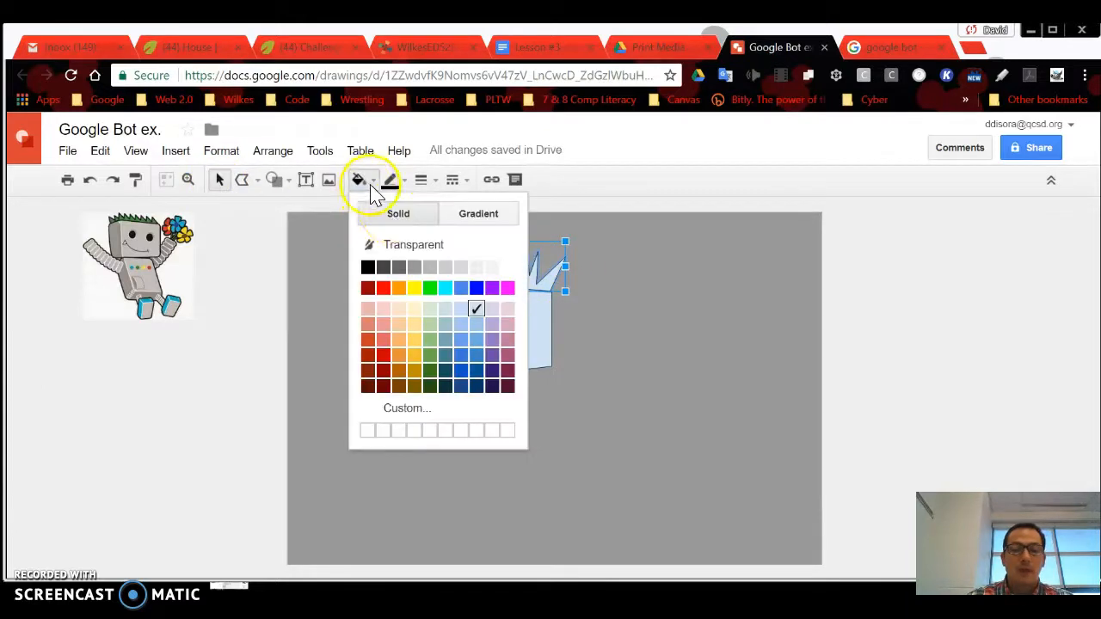
left_click(430, 289)
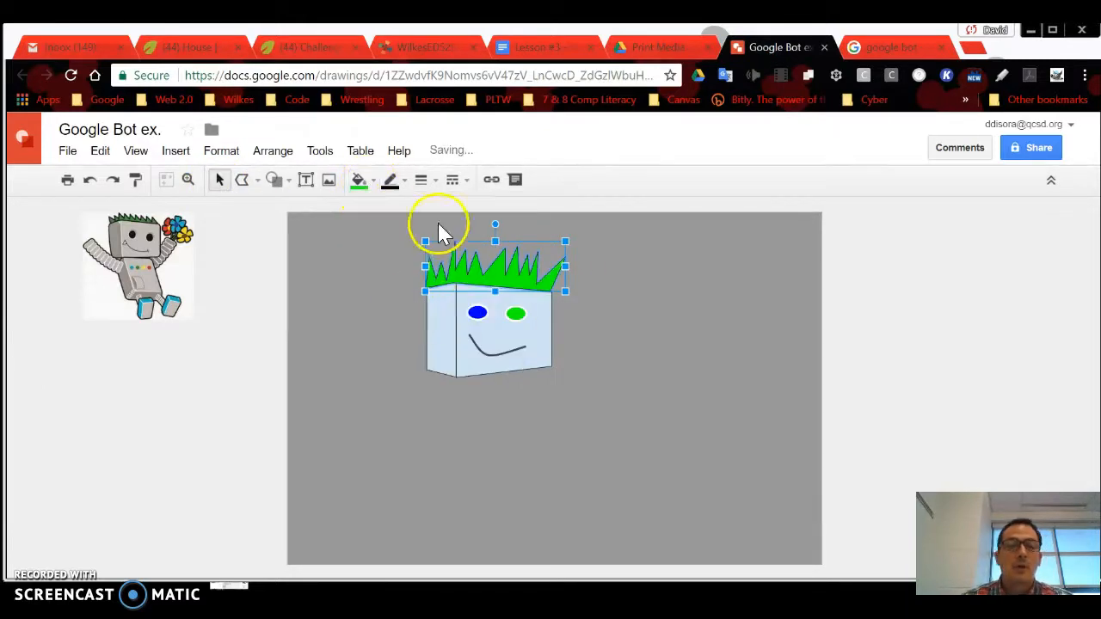
left_click(423, 179)
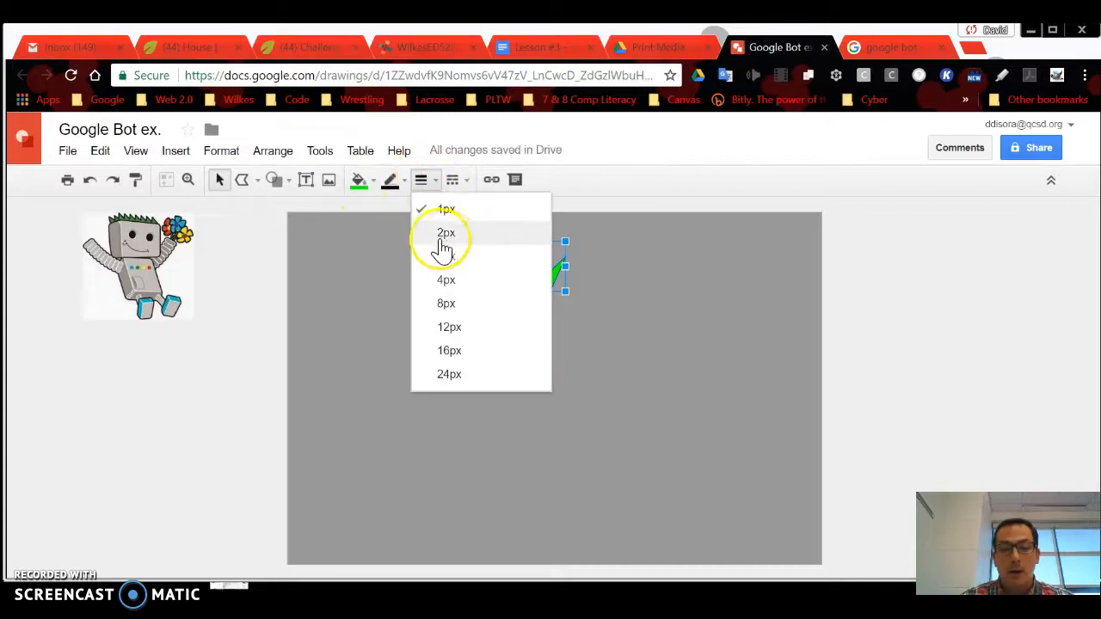
left_click(445, 234)
left_click(684, 282)
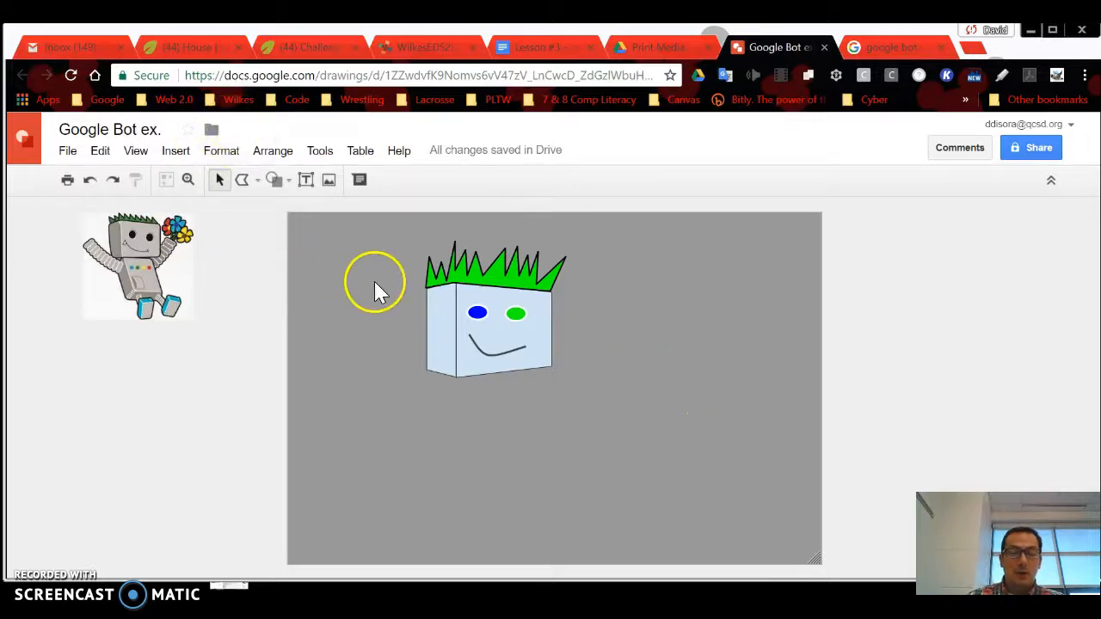
- Draw a small flat oval below and to the left of the head
left_click(277, 181)
mouse_move(305, 220)
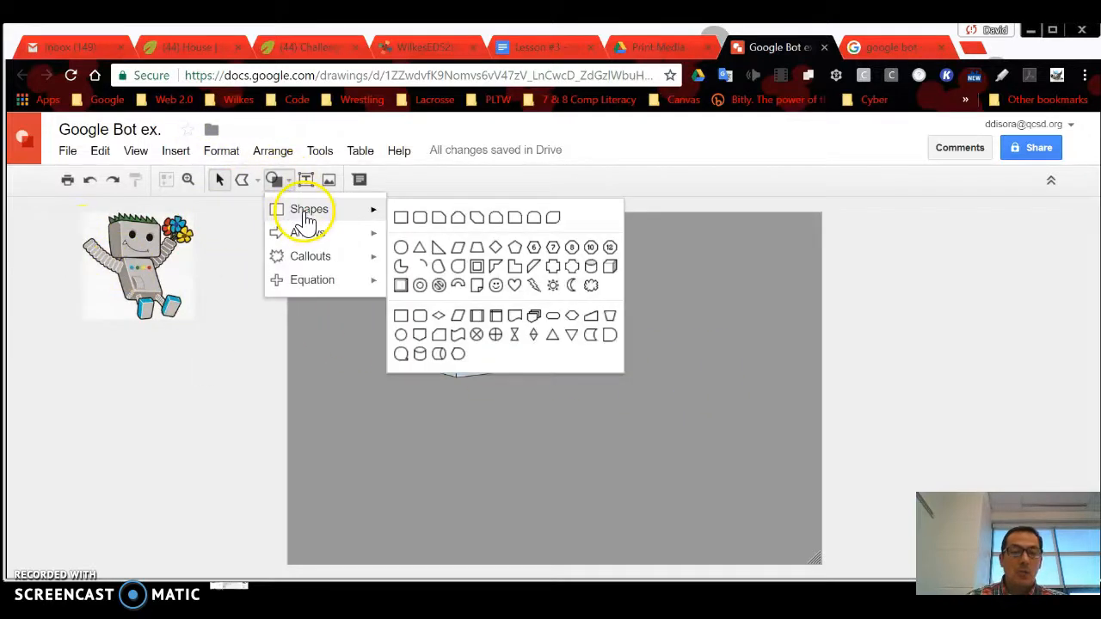
left_click(410, 265)
left_click_drag(374, 418, 411, 433)
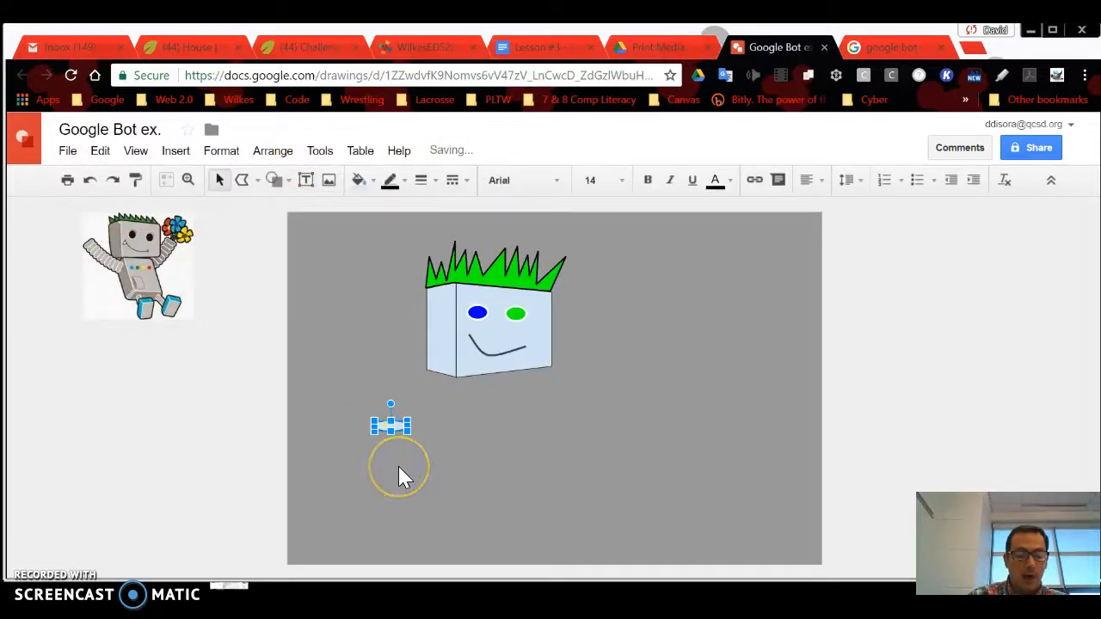
- Duplicate the small oval five times to form a diagonal, overlapping segmented arm
key("ctrl+d")
key("ctrl+d")
key("ctrl+d")
key("ctrl+d")
key("ctrl+d")
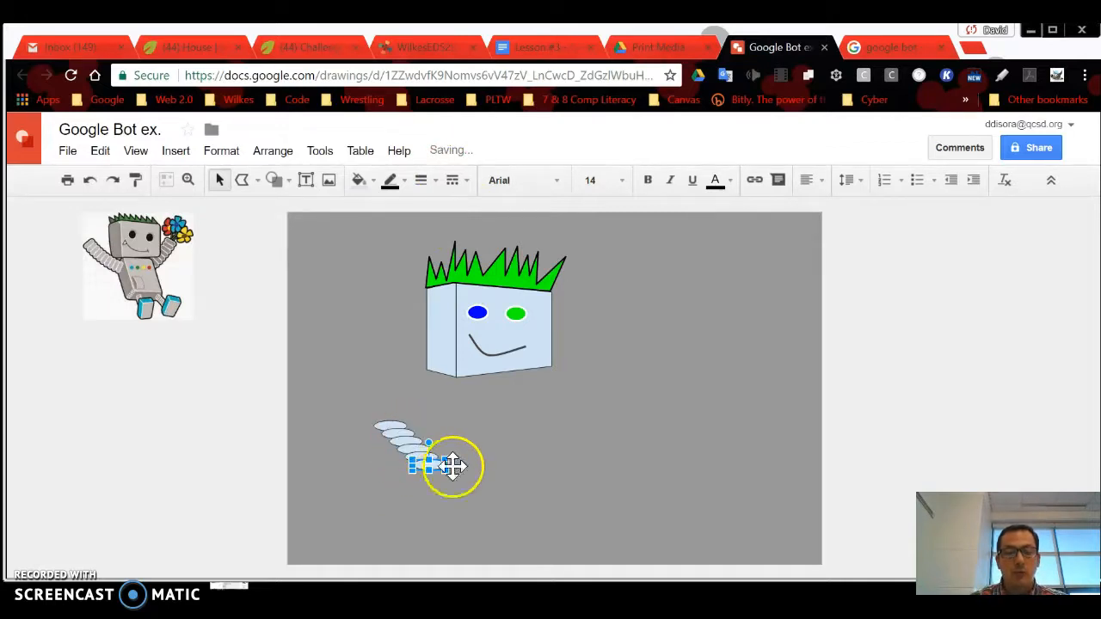
left_click(585, 476)
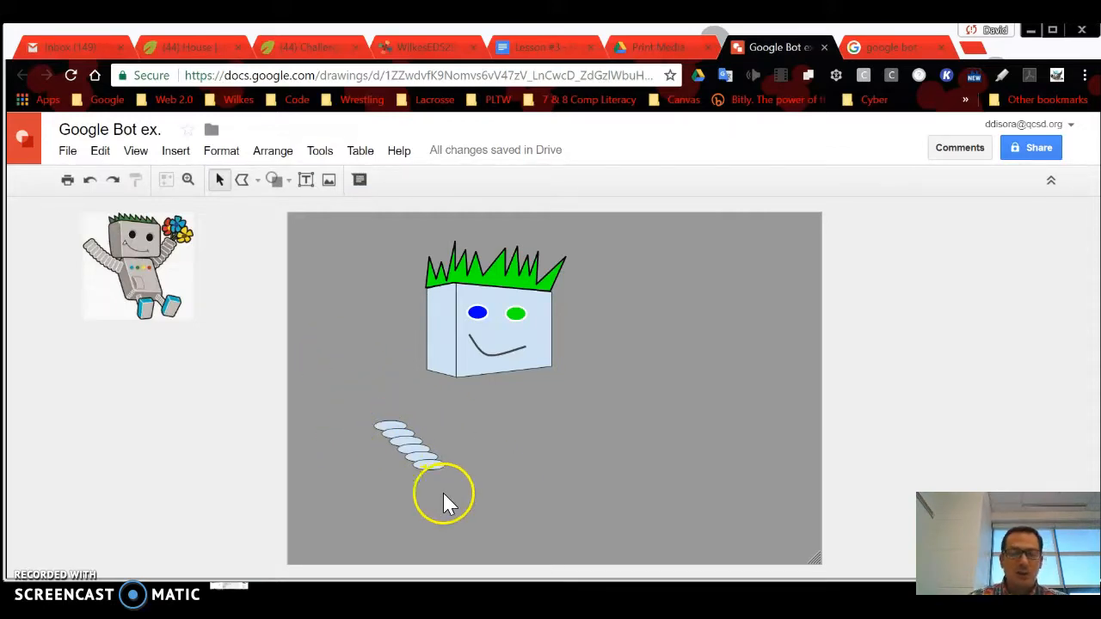
- Shift the lowest oval of the arm slightly right, and move the top oval slightly right as well
left_click_drag(425, 459, 432, 466)
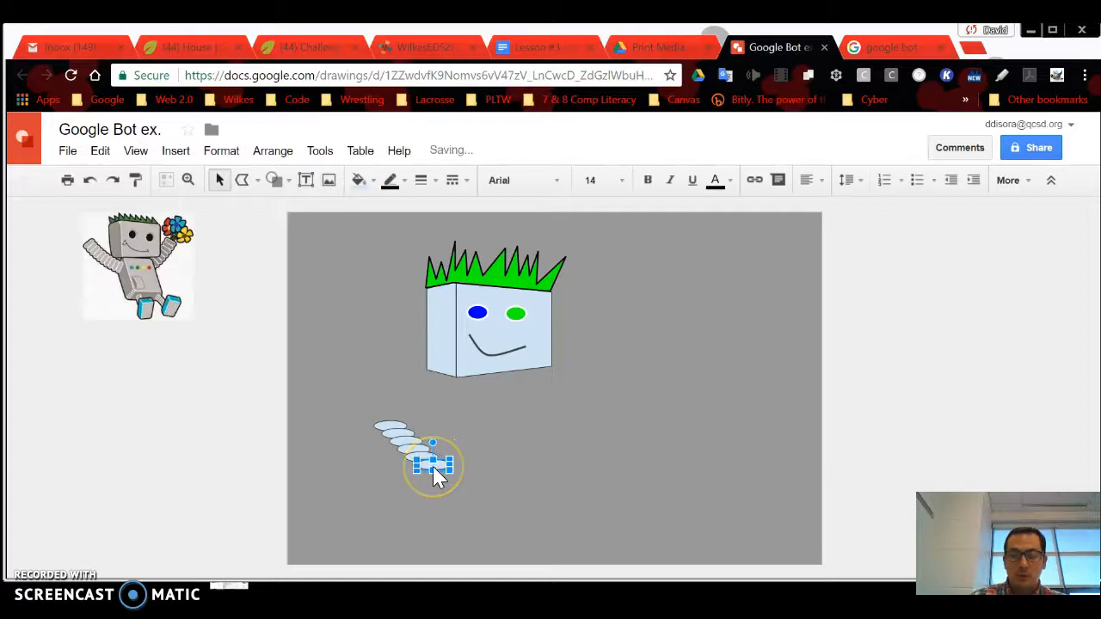
key("Left")
key("Left")
key("Left")
key("Left")
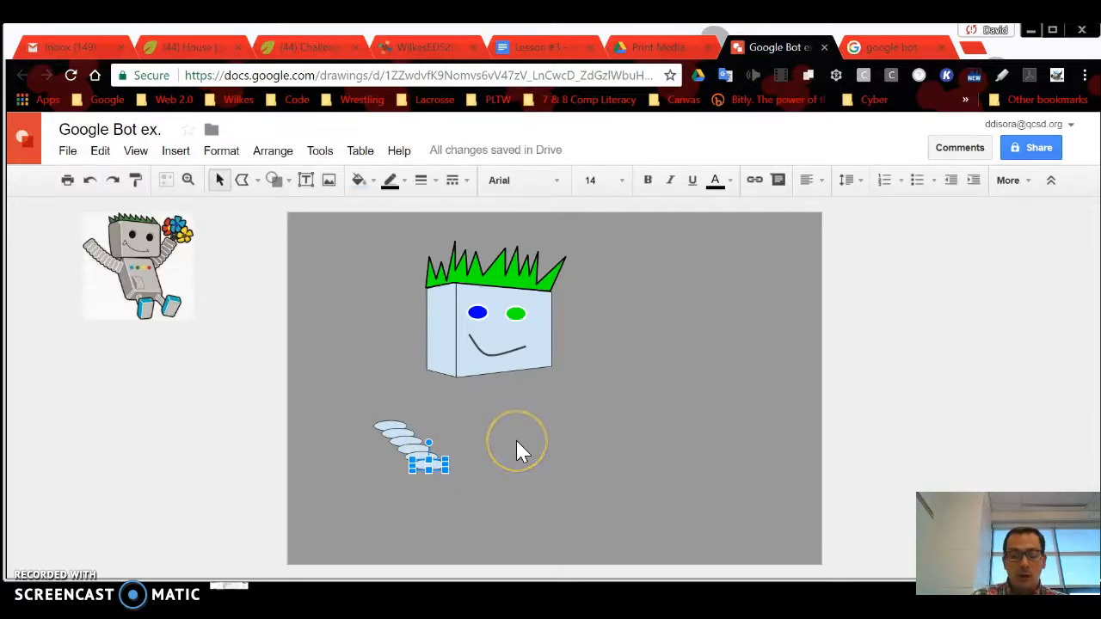
key("Right")
key("Right")
key("Right")
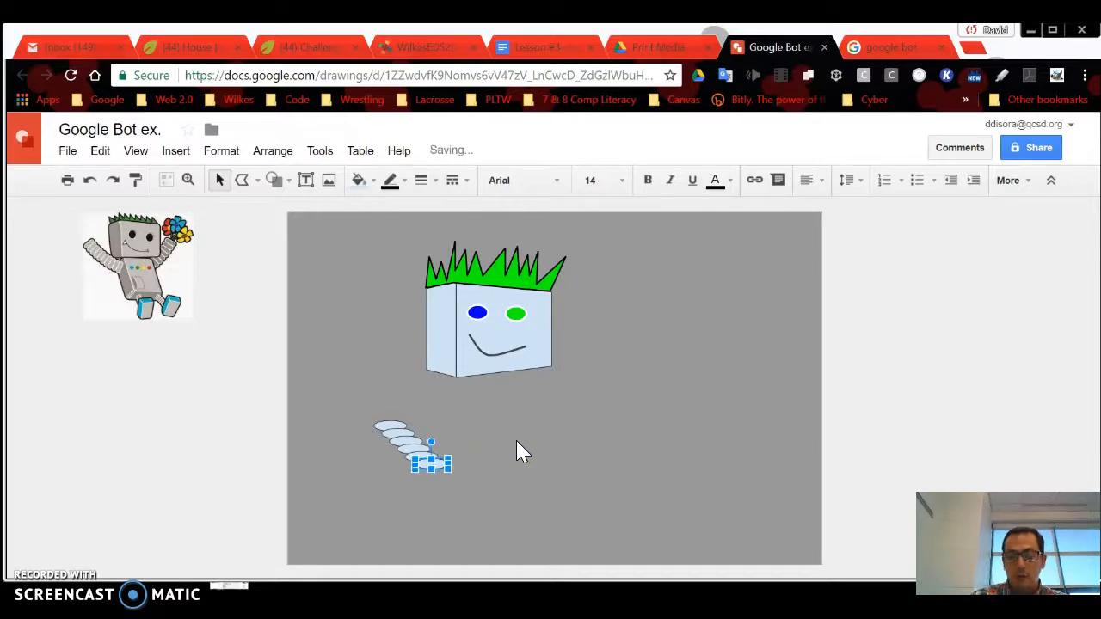
left_click(516, 443)
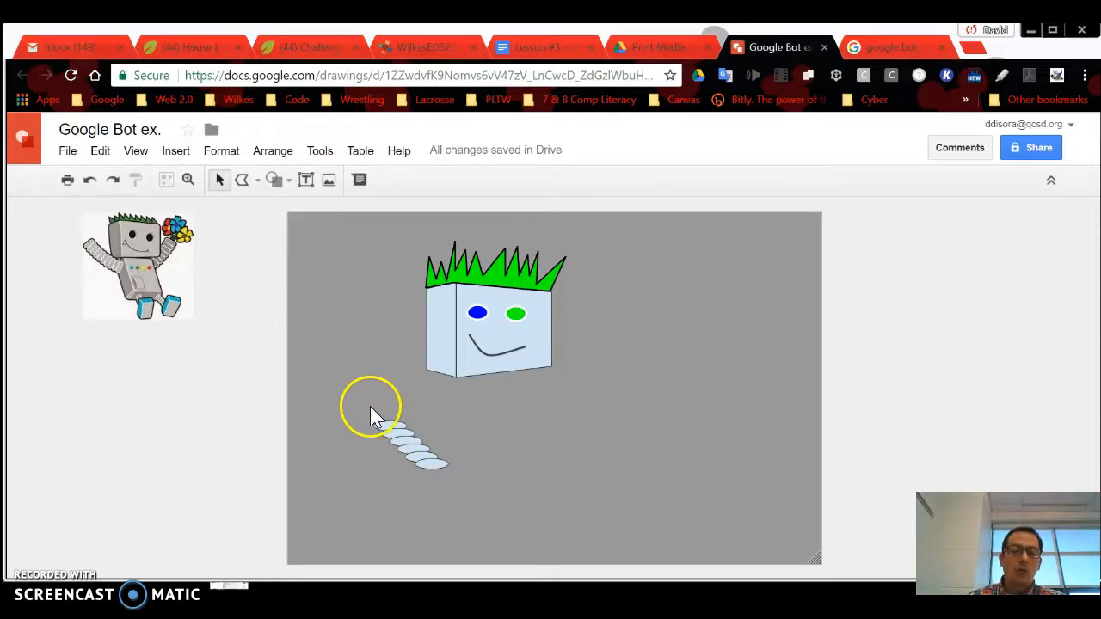
mouse_move(386, 425)
left_mouse_down()
mouse_move(490, 435)
mouse_move(389, 424)
left_mouse_up()
left_click(650, 459)
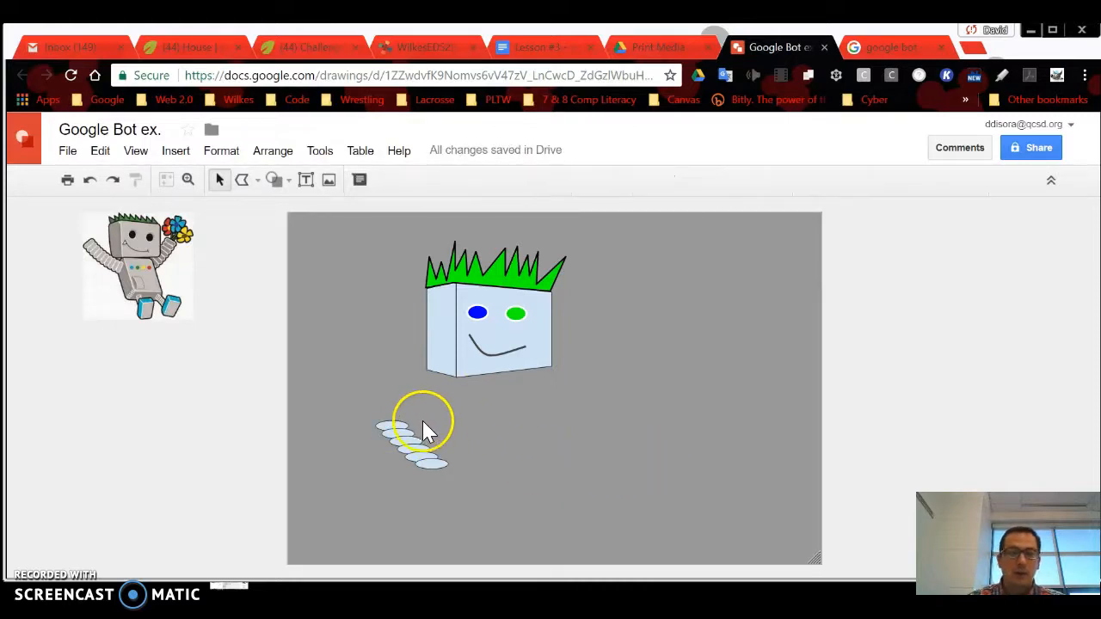
- Select all six ovals of the arm together and move them left, farther from the head
left_click_drag(364, 398, 469, 486)
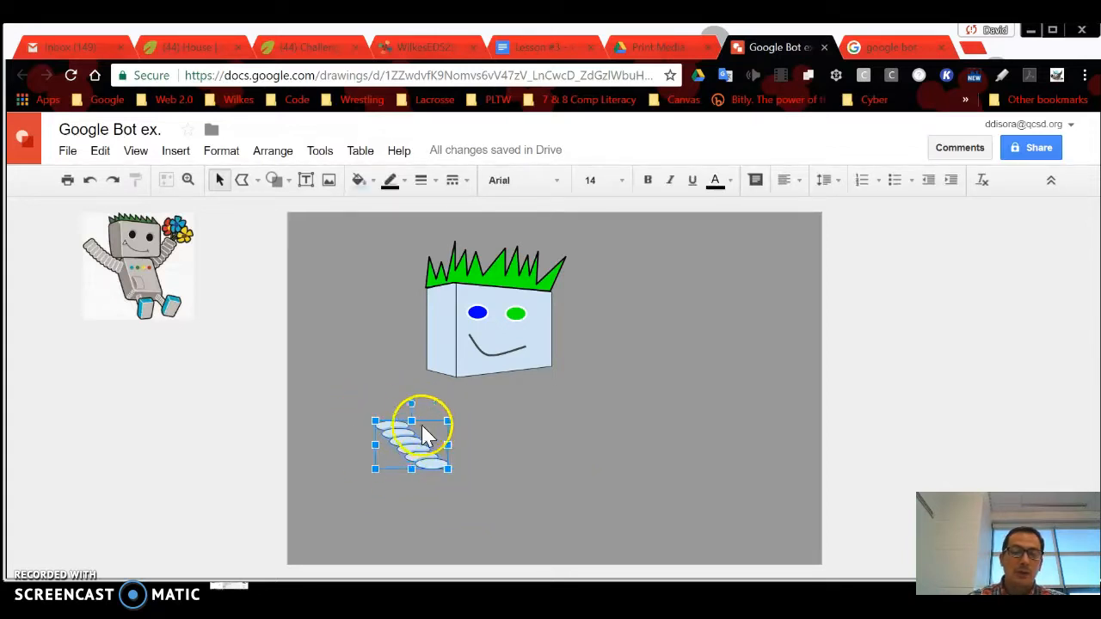
left_click_drag(414, 449, 371, 442)
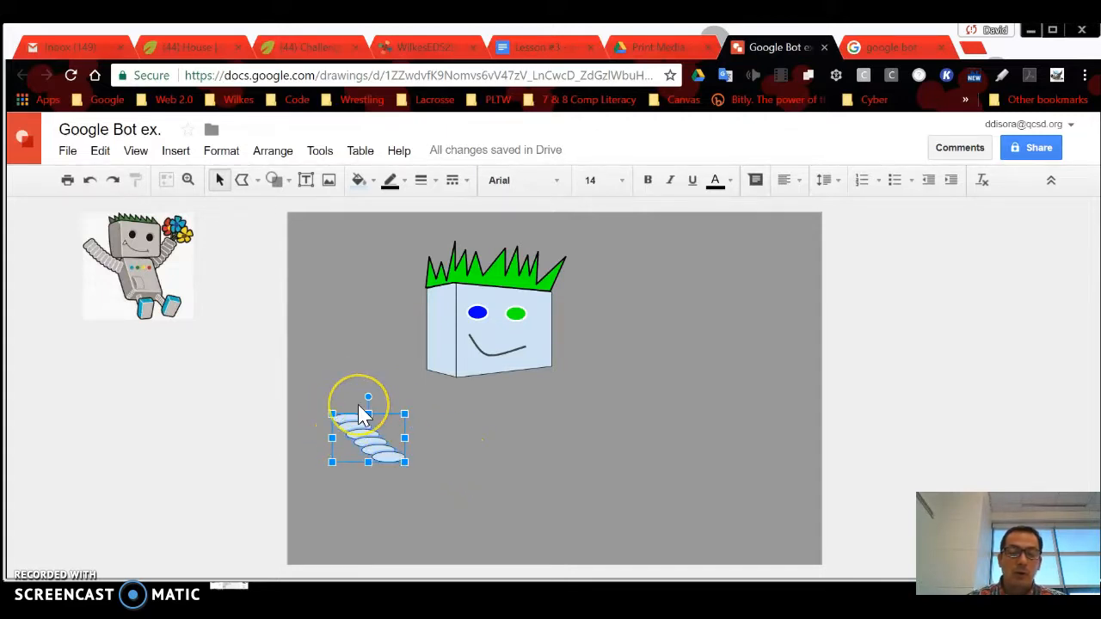
left_click(443, 456)
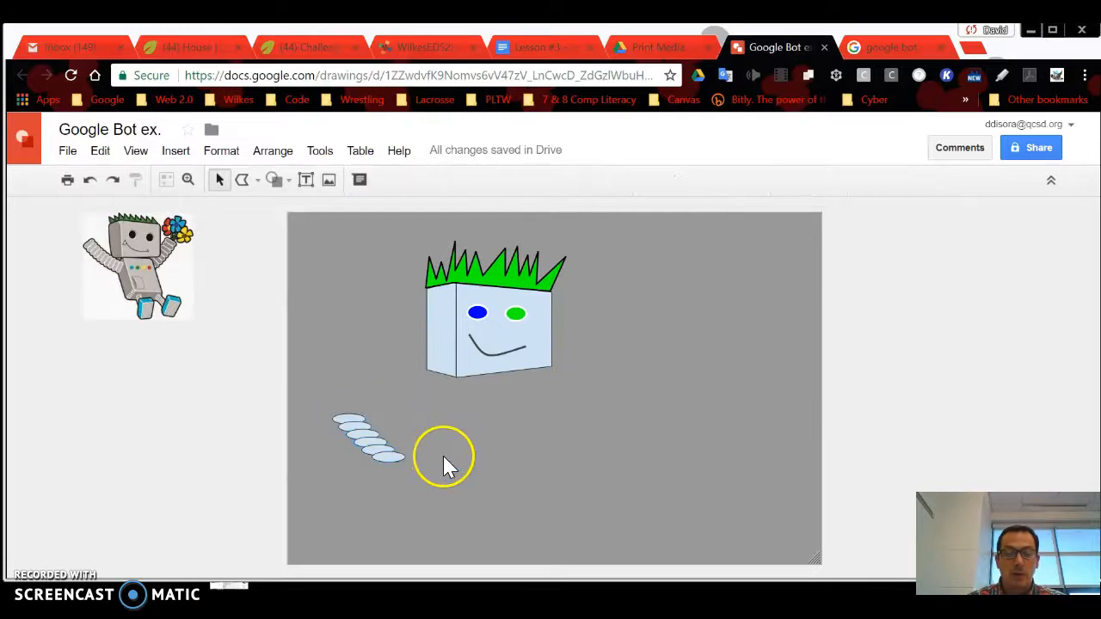
- Group the six arm ovals into one object and move the group toward the canvas's left edge
left_click_drag(383, 454, 417, 459)
key("ctrl+z")
left_click_drag(310, 394, 411, 483)
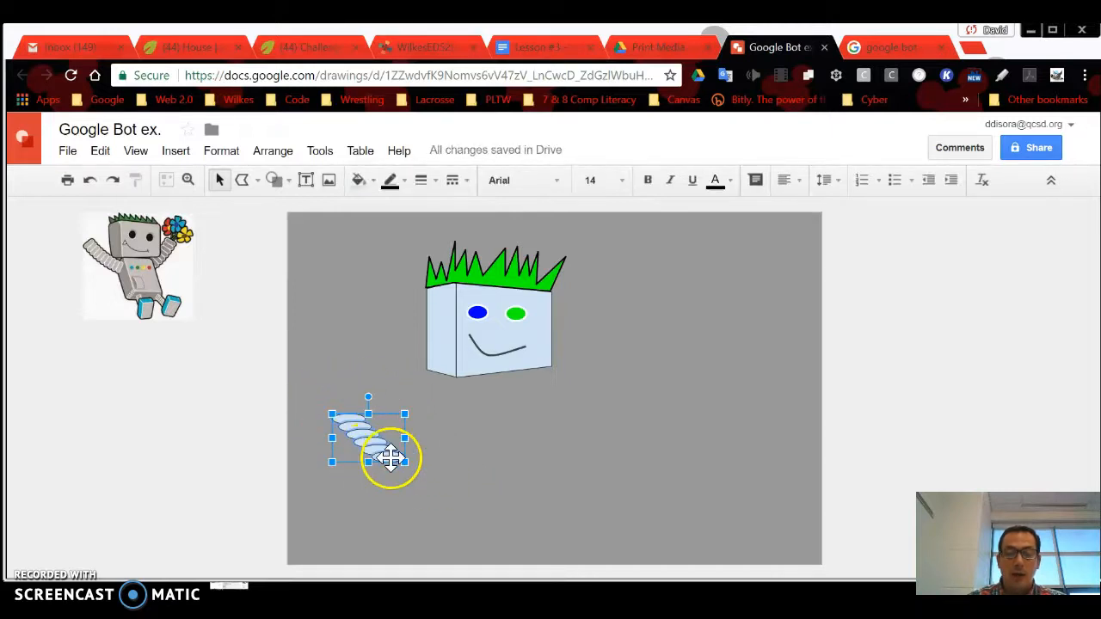
left_click(276, 152)
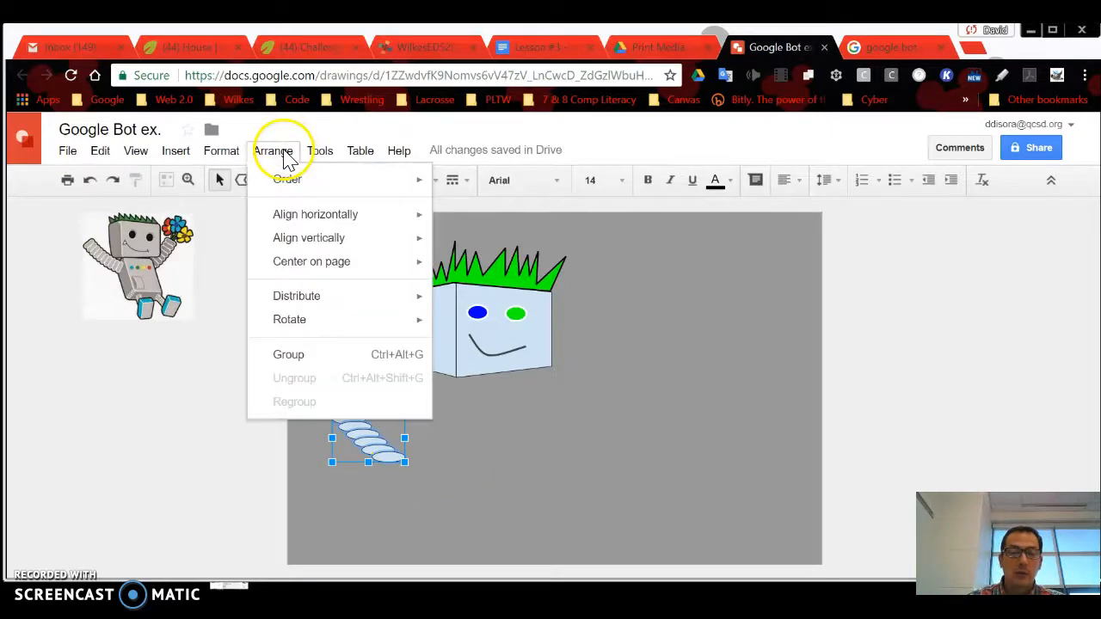
left_click(366, 359)
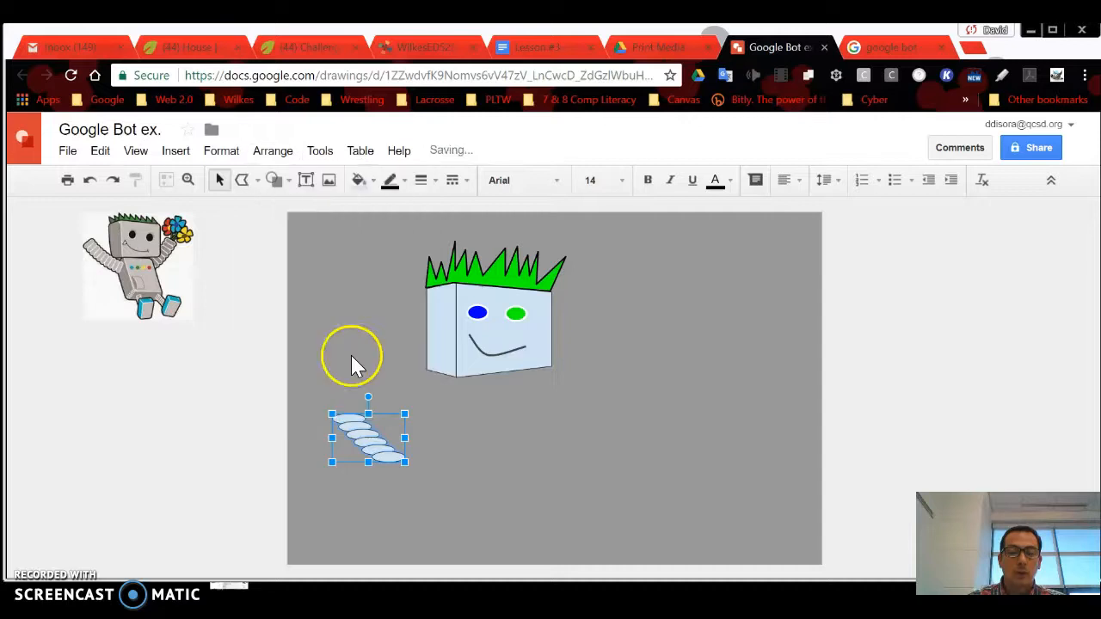
left_click_drag(386, 456, 361, 443)
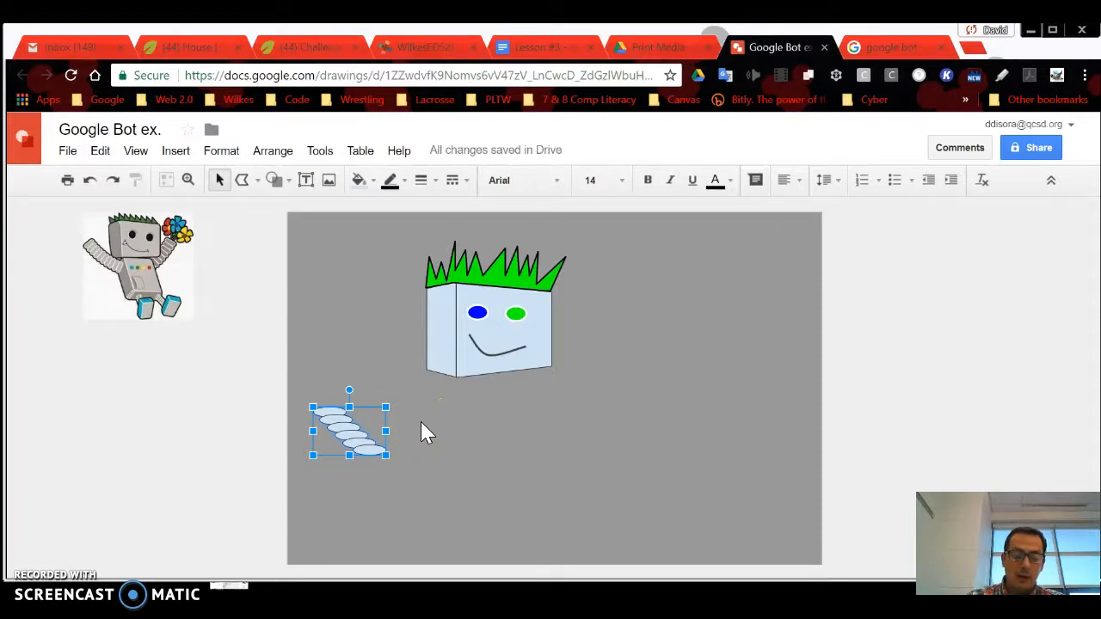
- Duplicate the arm group and move the copy horizontally to the opposite side, below and right of the head
key("Right")
key("Right")
key("Right")
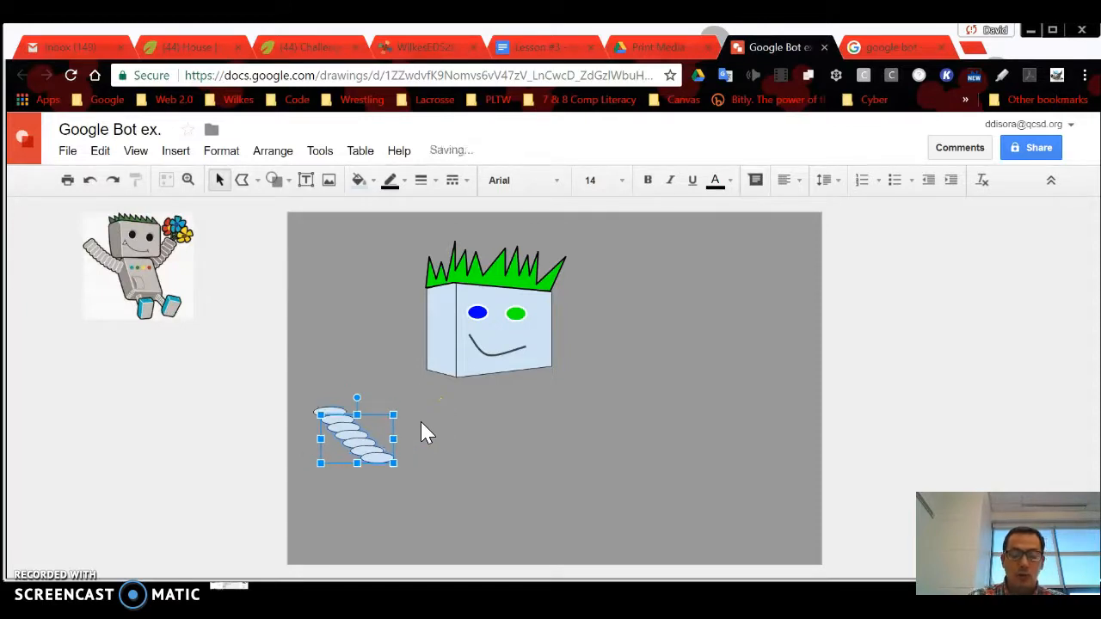
key("Right")
key("Right")
key("Right")
key("Right")
key("Right")
key("Right")
key("Right")
key("Right")
key("Right")
key("Right")
key("Right")
key("Right")
key("Right")
key("Right")
key("Right")
key("Right")
key("Right")
key("Right")
key("Right")
key("Right")
key("Right")
key("Right")
key("Right")
key("Right")
key("Right")
key("Right")
key("Right")
key("Right")
key("Right")
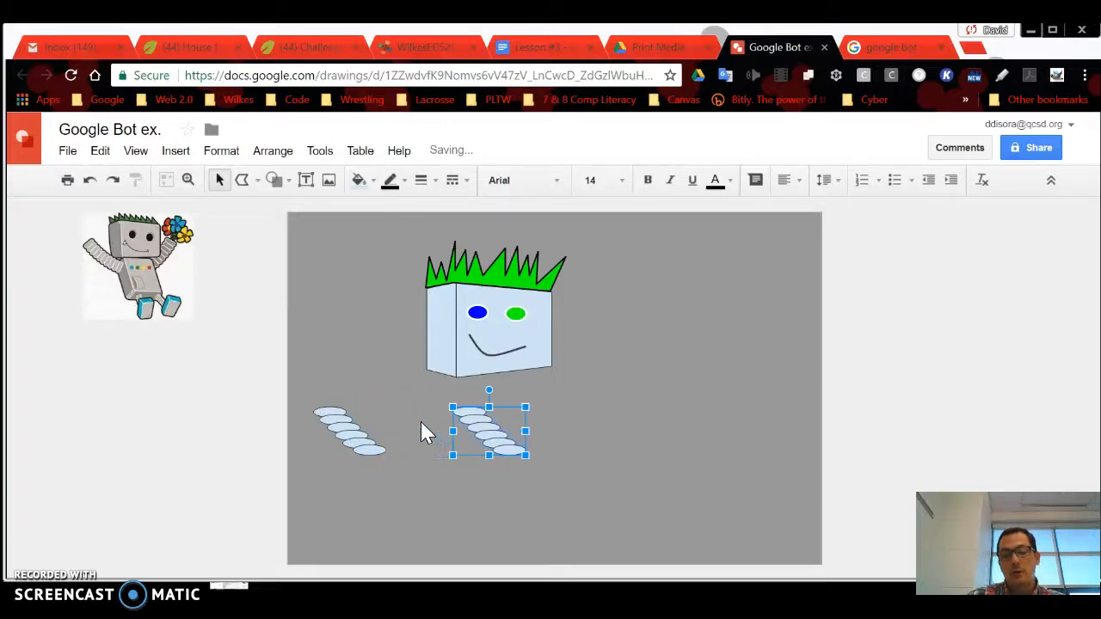
key("Right")
key("Right")
key("Right")
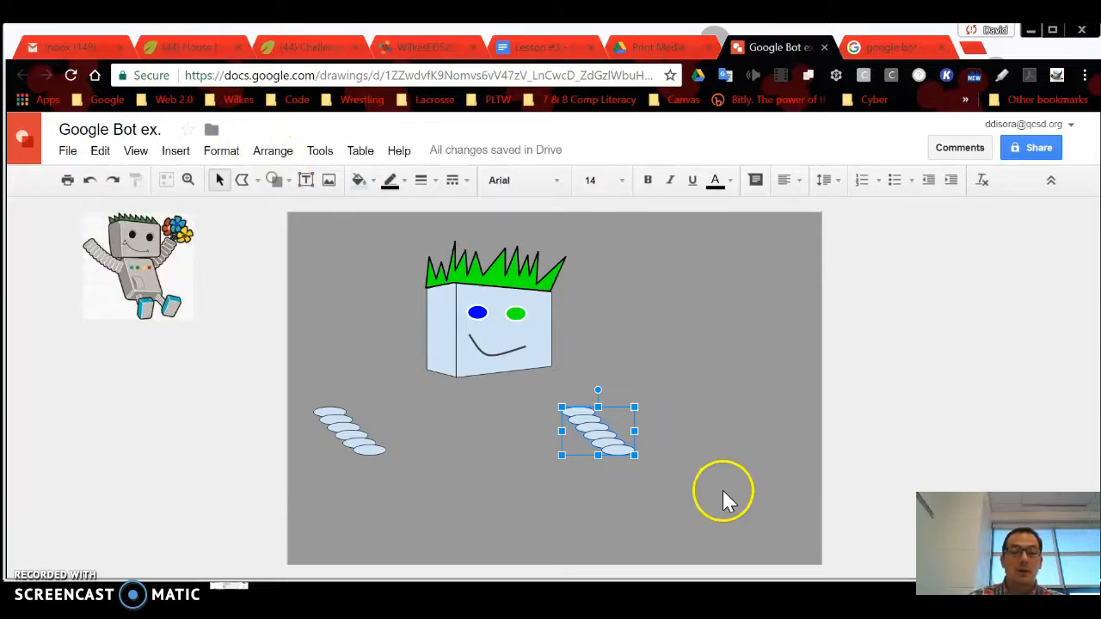
- Flip the copied arm on the right side horizontally and move it up toward the head
right_click(597, 425)
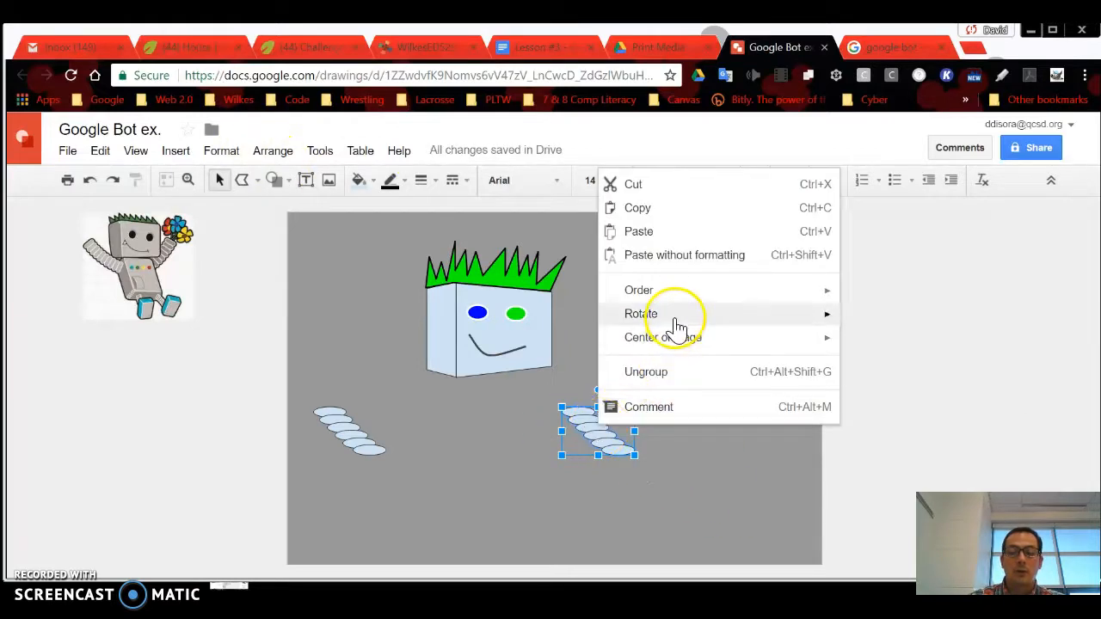
mouse_move(821, 316)
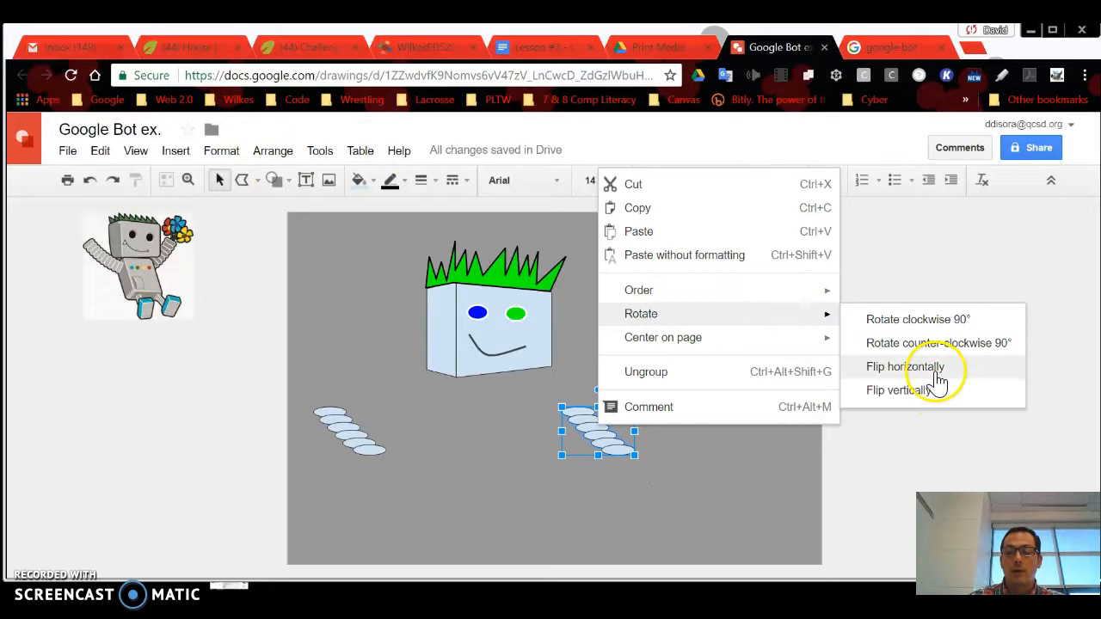
left_click(904, 366)
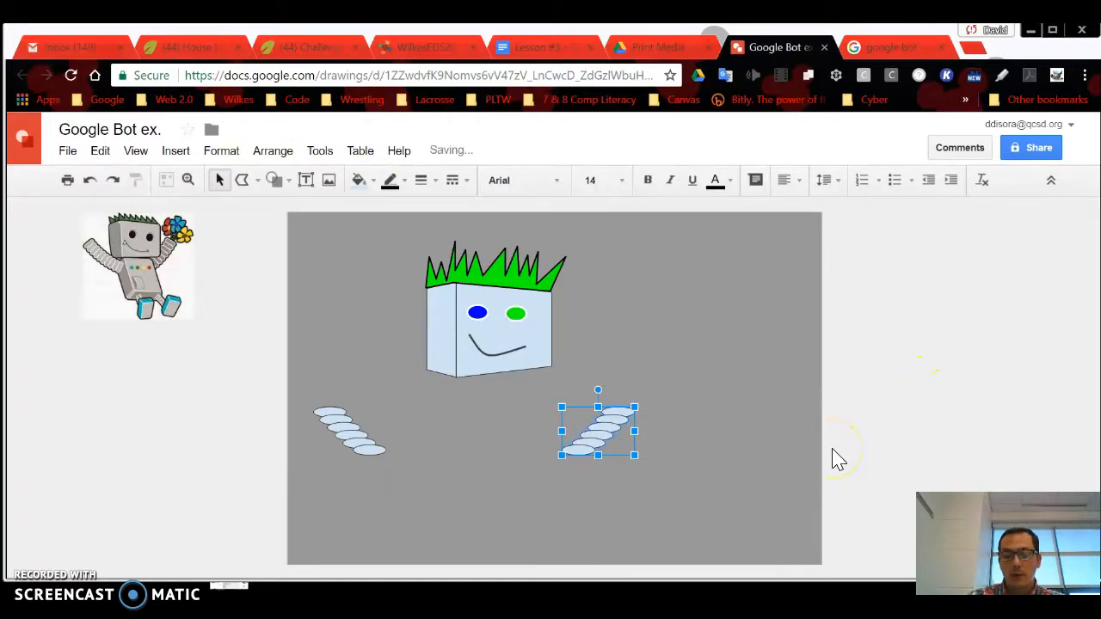
key("Up")
key("Up")
key("Up")
key("Up")
key("Up")
key("Up")
- Move the original left arm up and to the right, closer to the head's lower corner
left_click(349, 428)
key("Up")
key("Up")
key("Up")
key("Up")
key("Right")
key("Right")
key("Right")
key("Right")
key("Right")
key("Right")
key("Right")
key("Right")
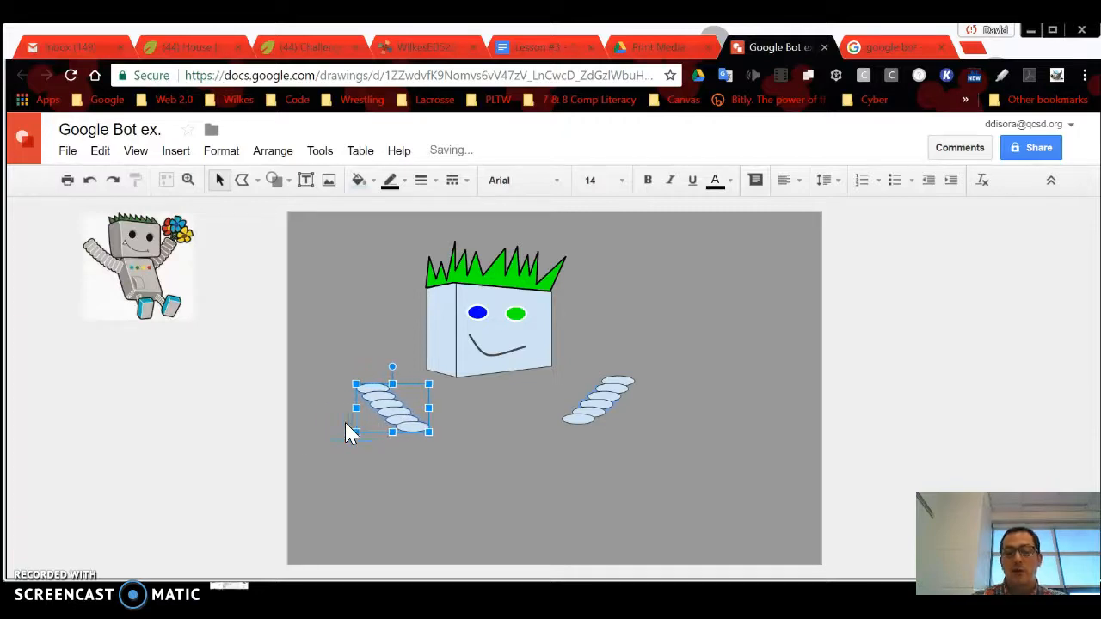
left_click(715, 460)
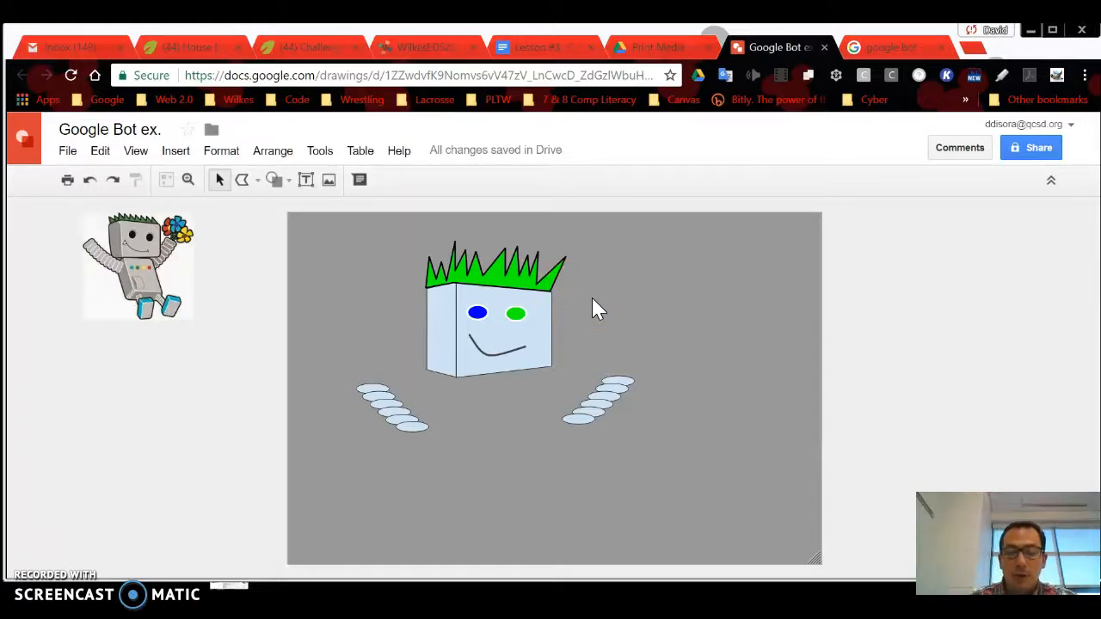
- Add a text box in the canvas's upper-right area reading "Lesson 2 Google Bot Drawing"
left_click(307, 182)
left_click_drag(671, 243, 788, 272)
type("A")
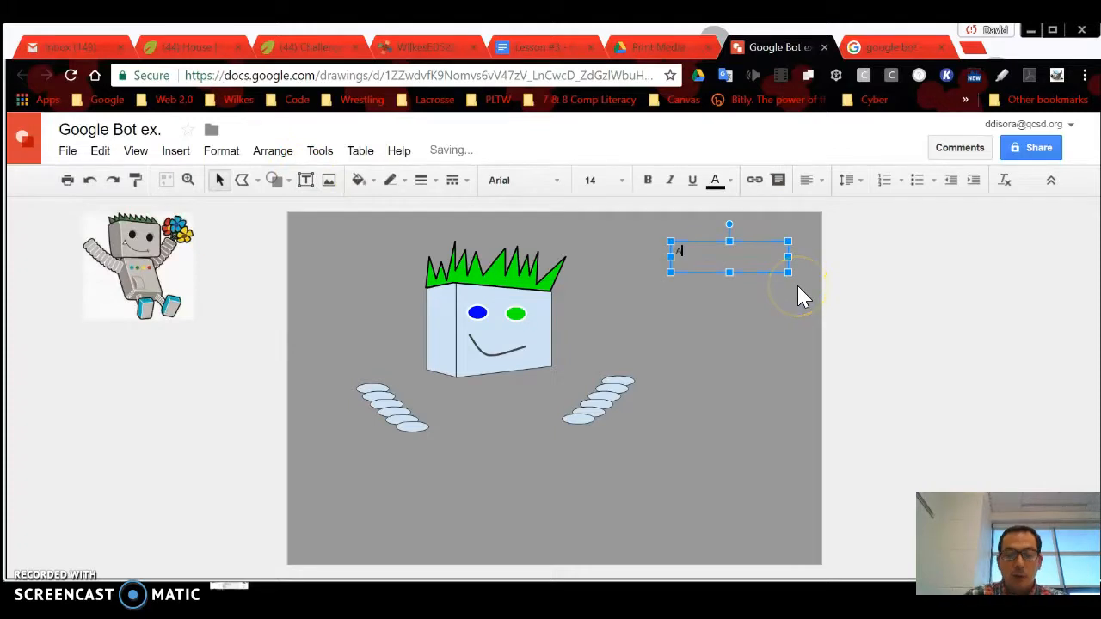
key("BackSpace")
type("L")
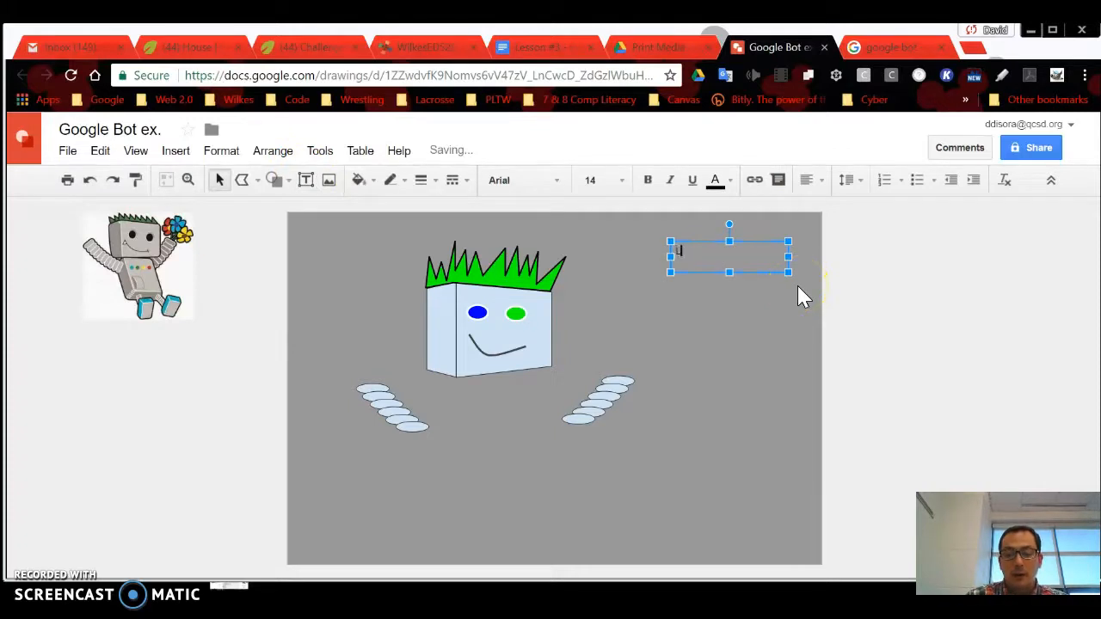
type("esson 2 ")
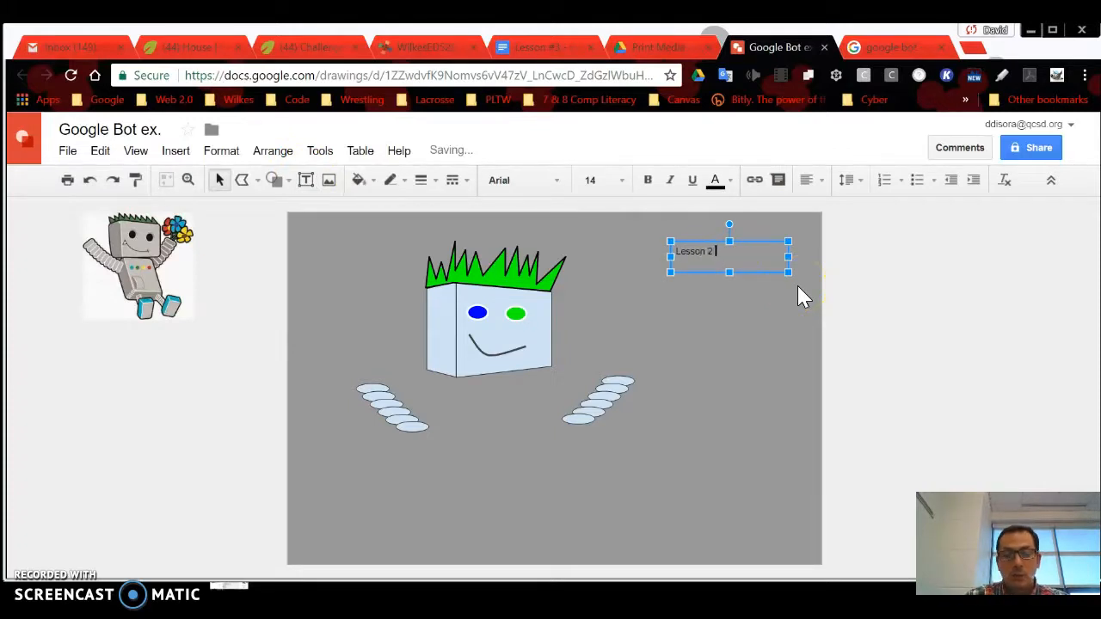
type("Google B")
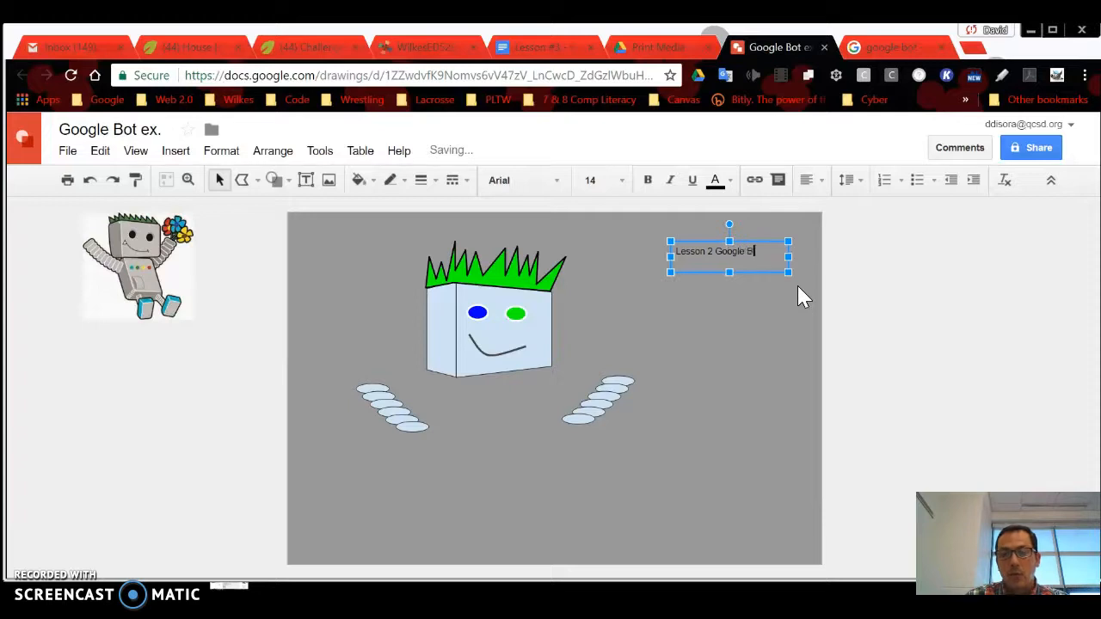
type("ot Drawing")
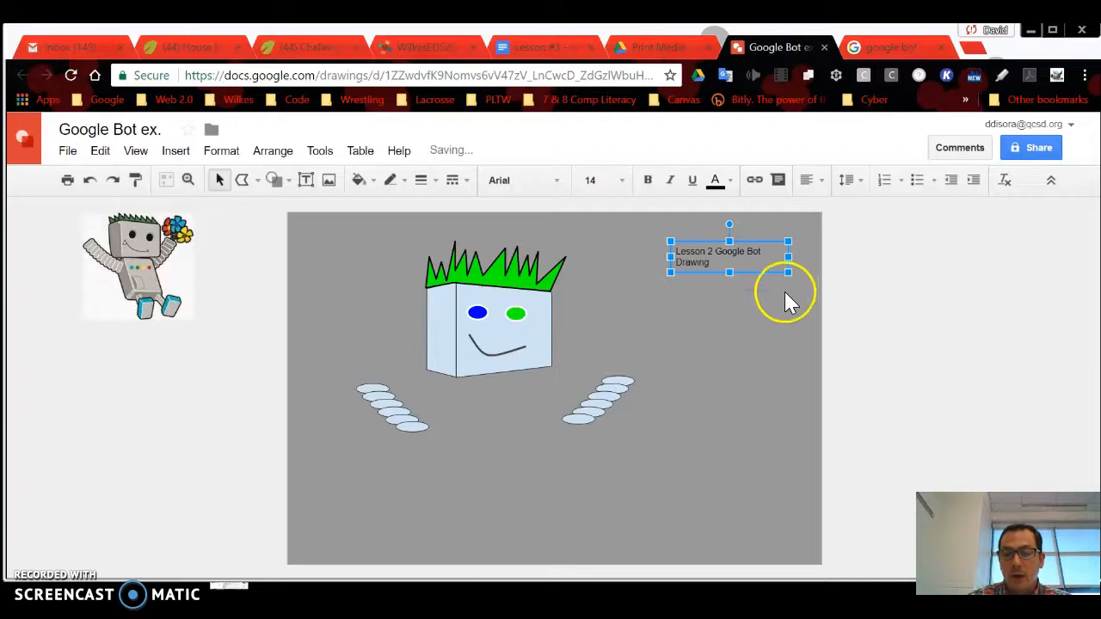
- Widen the title text box so its text fits on one line, and make the text bold and italic
left_click_drag(788, 257, 813, 260)
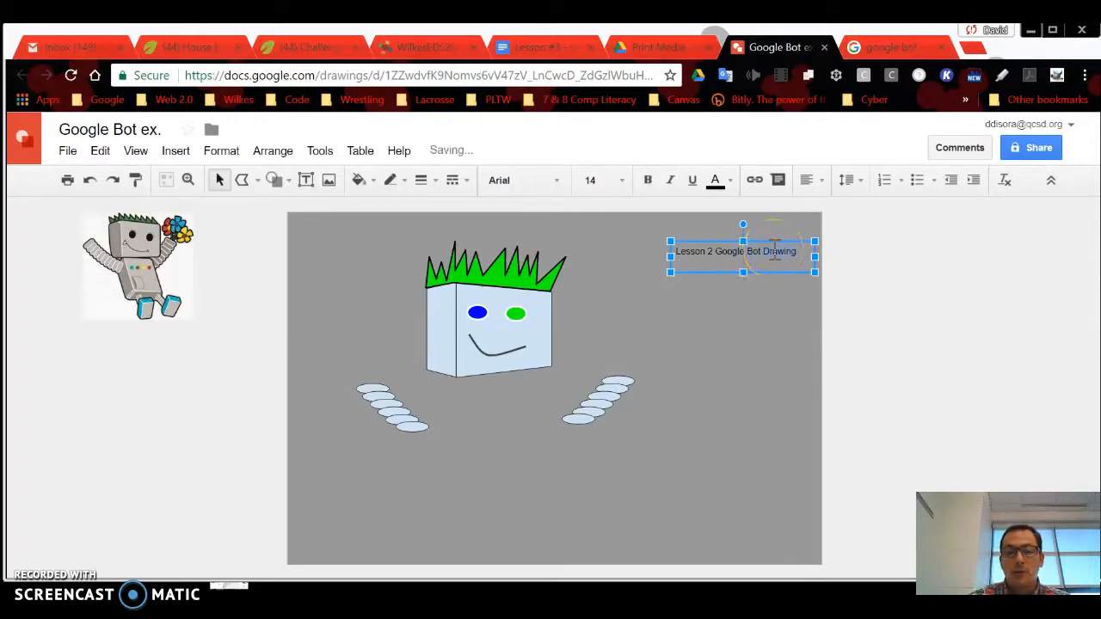
left_click(648, 180)
left_click(670, 182)
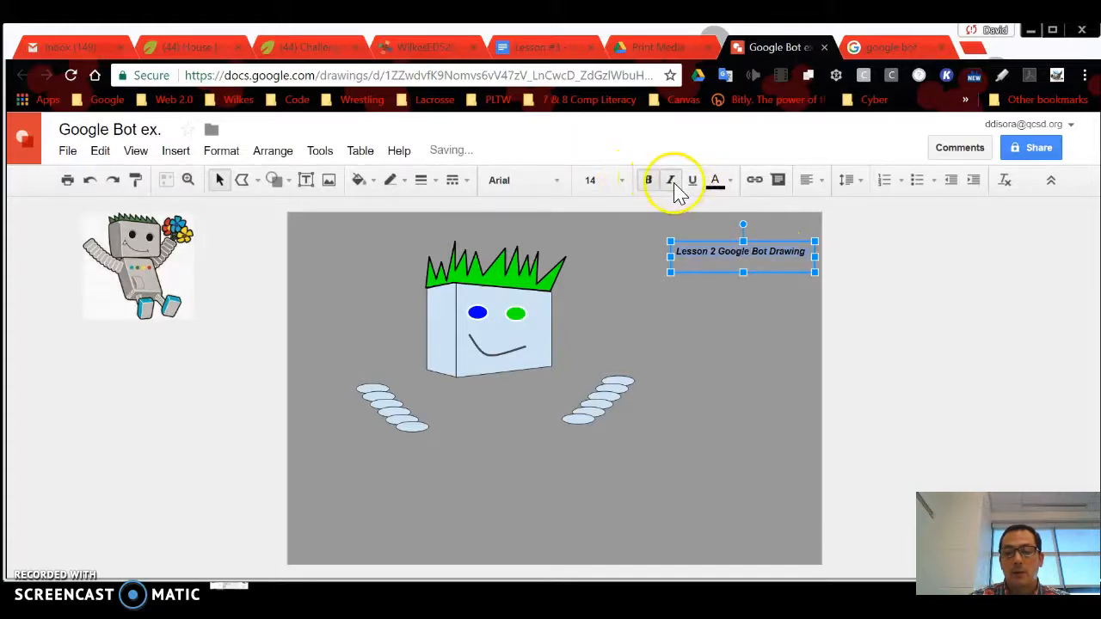
- Center the title text horizontally and fill its text box with a very light gray
left_click(816, 179)
left_click(835, 207)
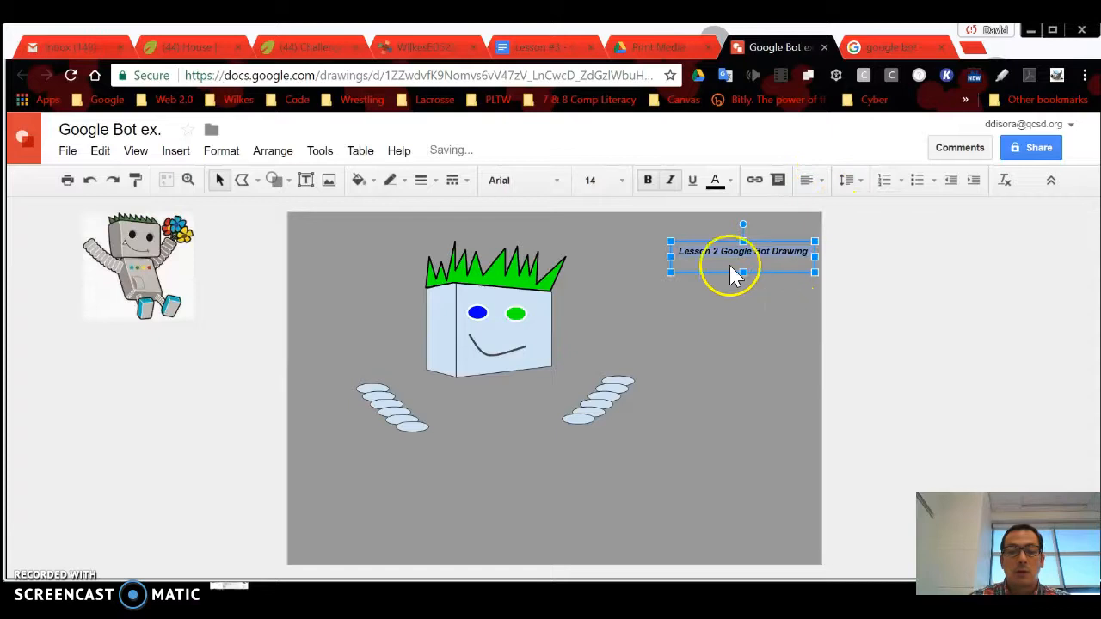
left_click(371, 182)
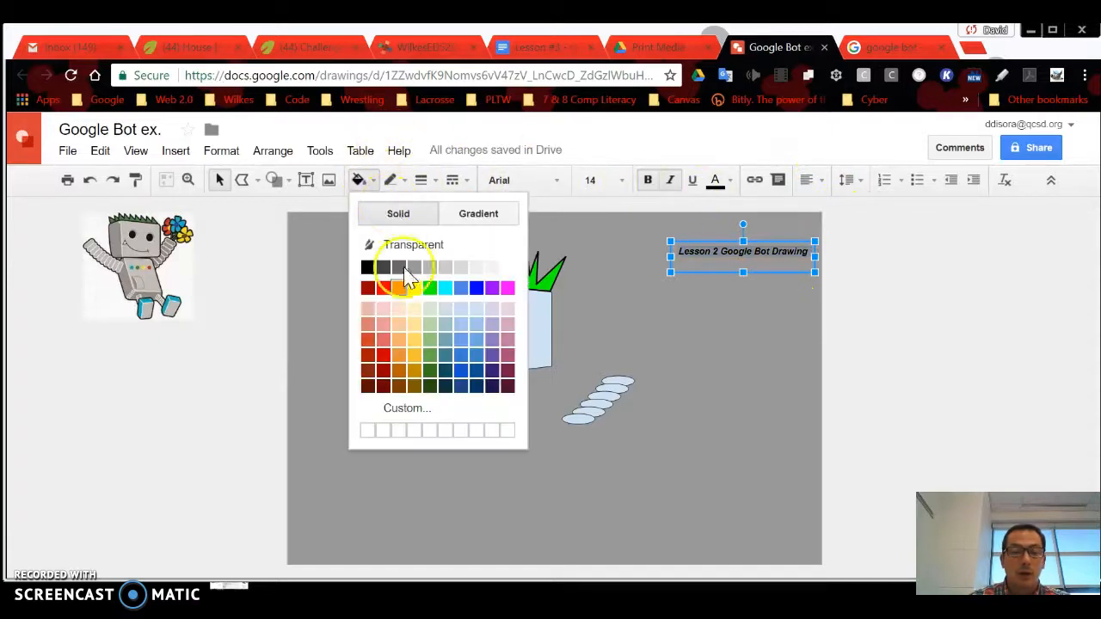
left_click(491, 268)
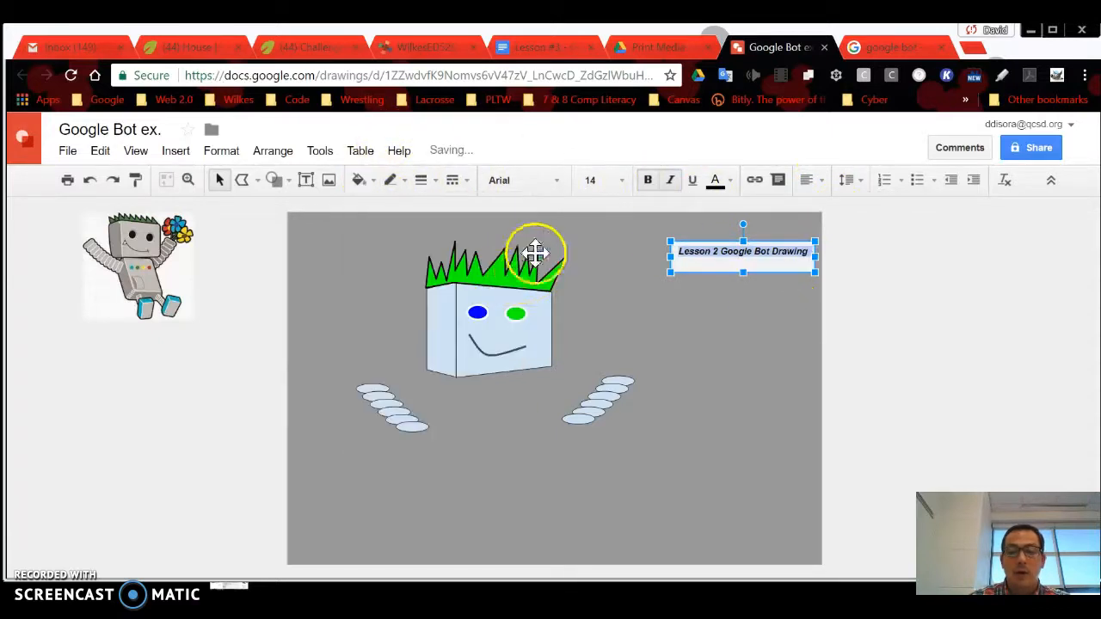
- Give the title text box a magenta outline with an 8px weight
left_click(392, 180)
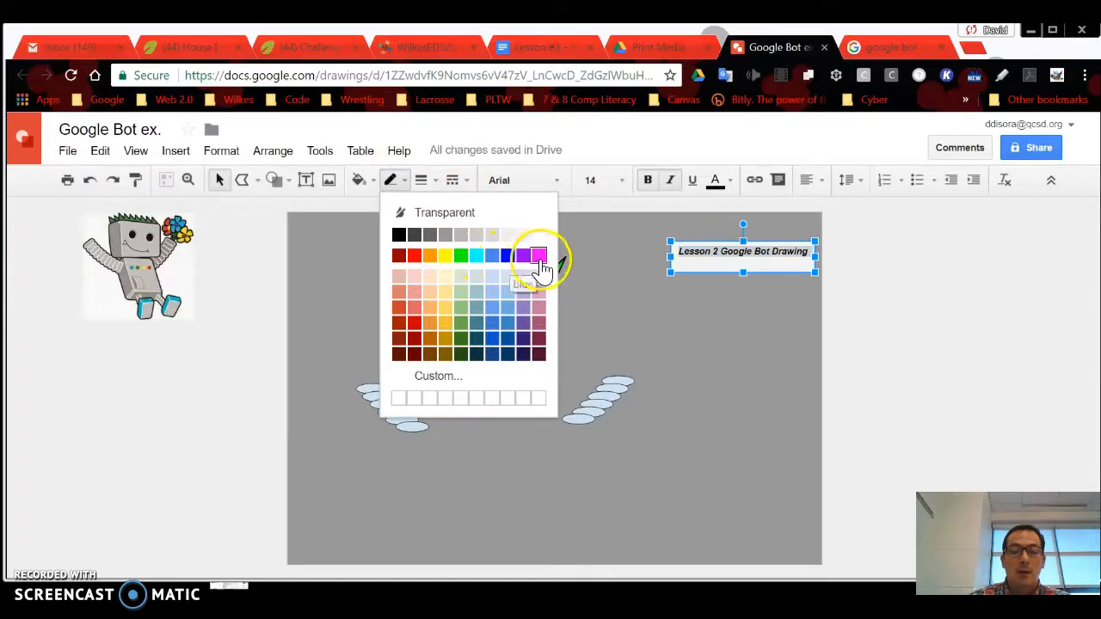
left_click(537, 255)
left_click(439, 183)
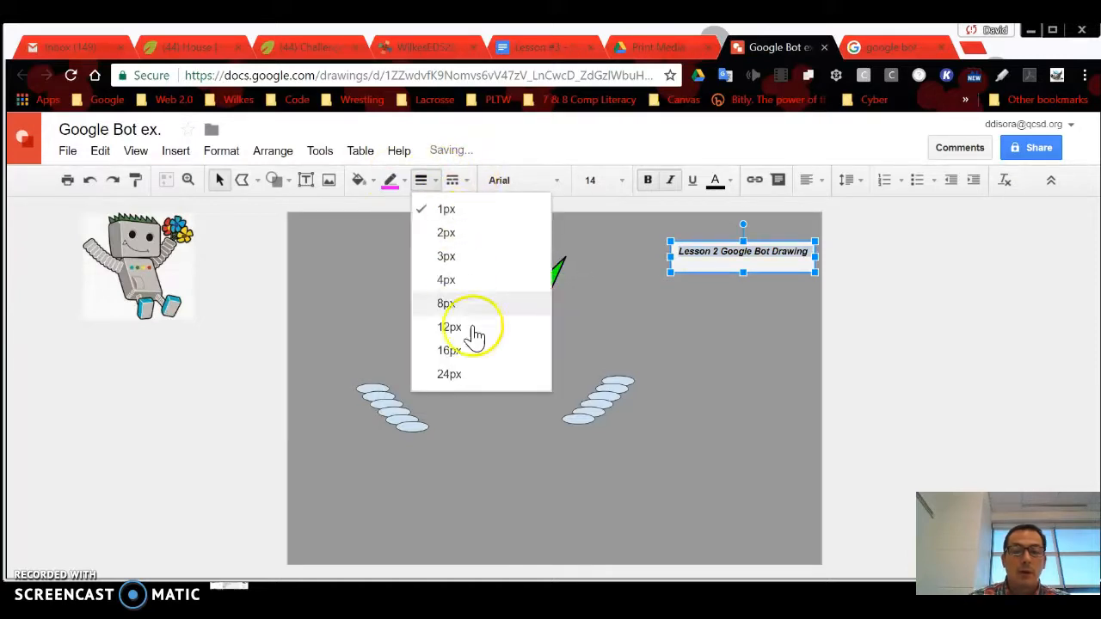
left_click(465, 308)
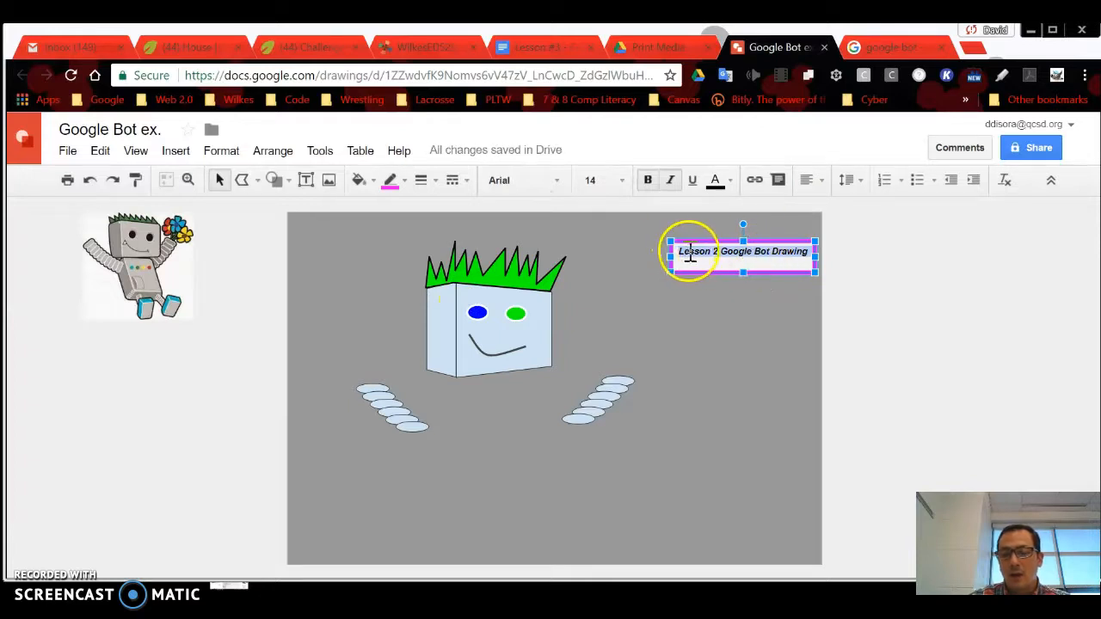
- Align the title text vertically to the middle of its box and deselect the box
left_click(821, 183)
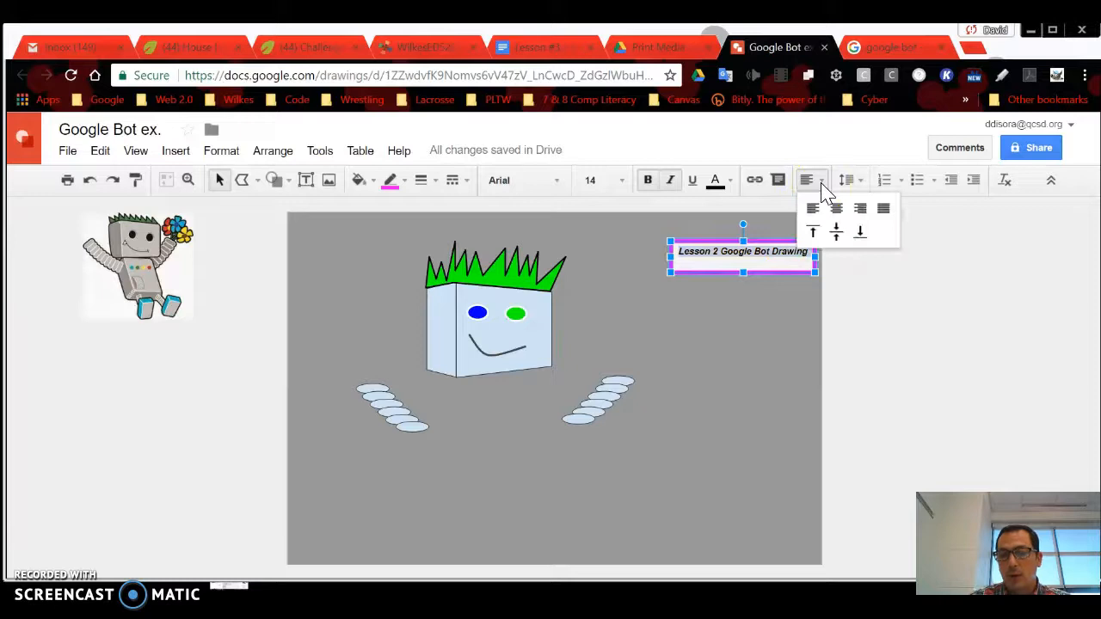
left_click(840, 247)
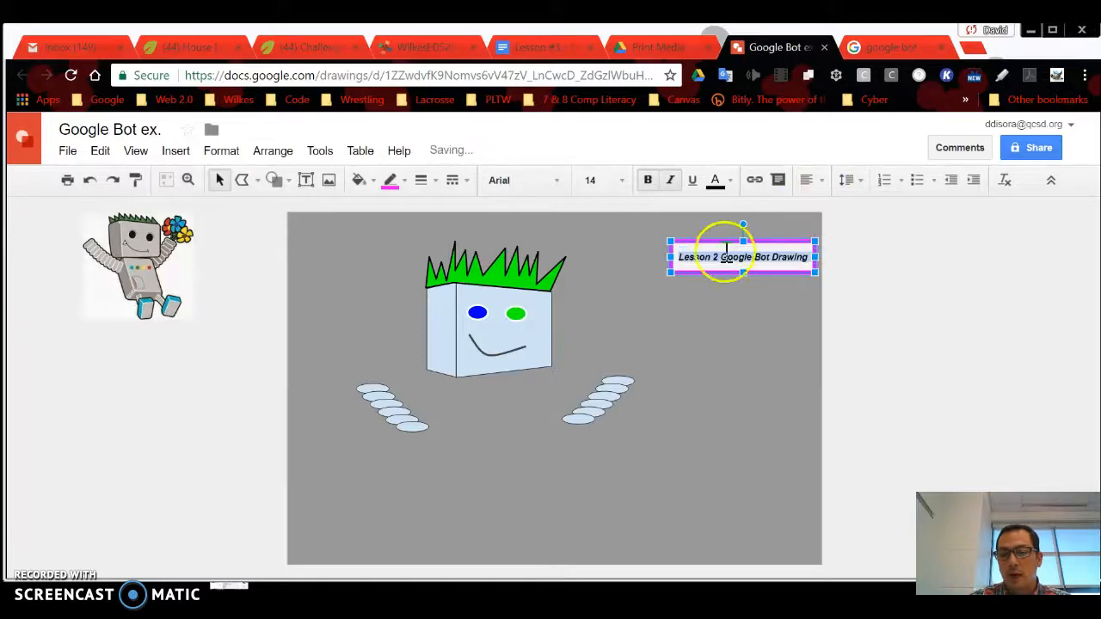
left_click(798, 350)
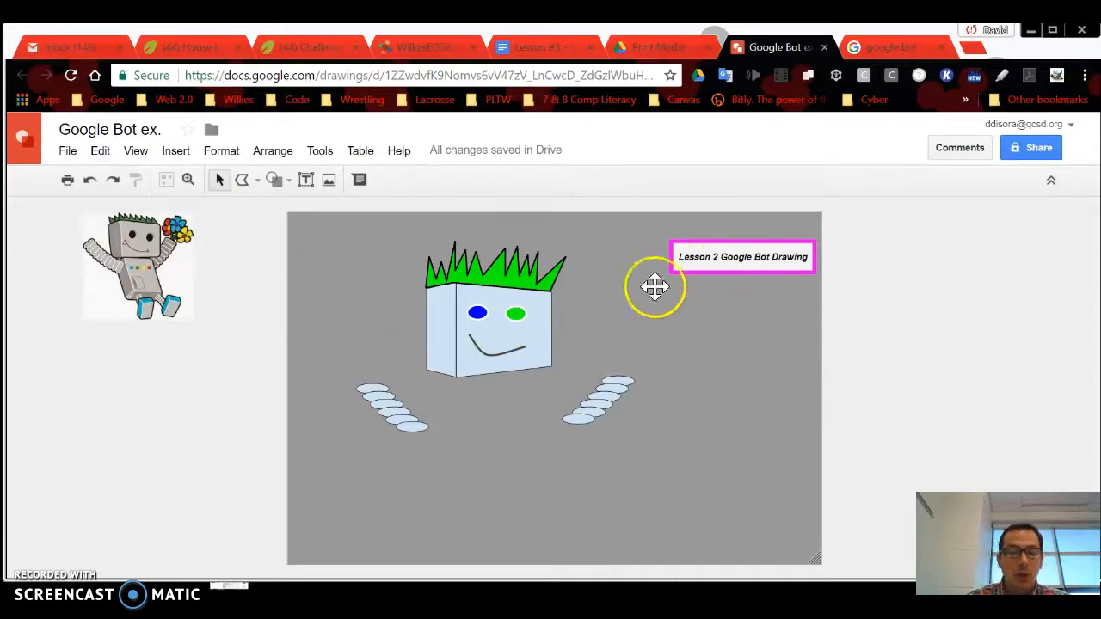
- Draw a wide oval speech callout above and left of the bot's head, with its tail pointing to the mouth
left_click(293, 184)
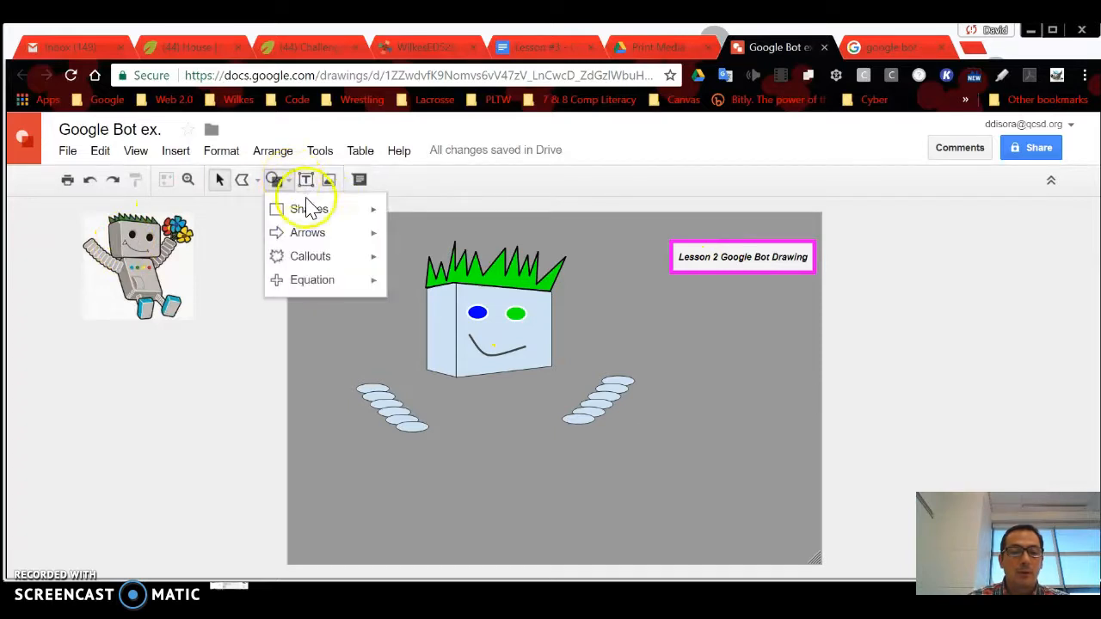
mouse_move(336, 254)
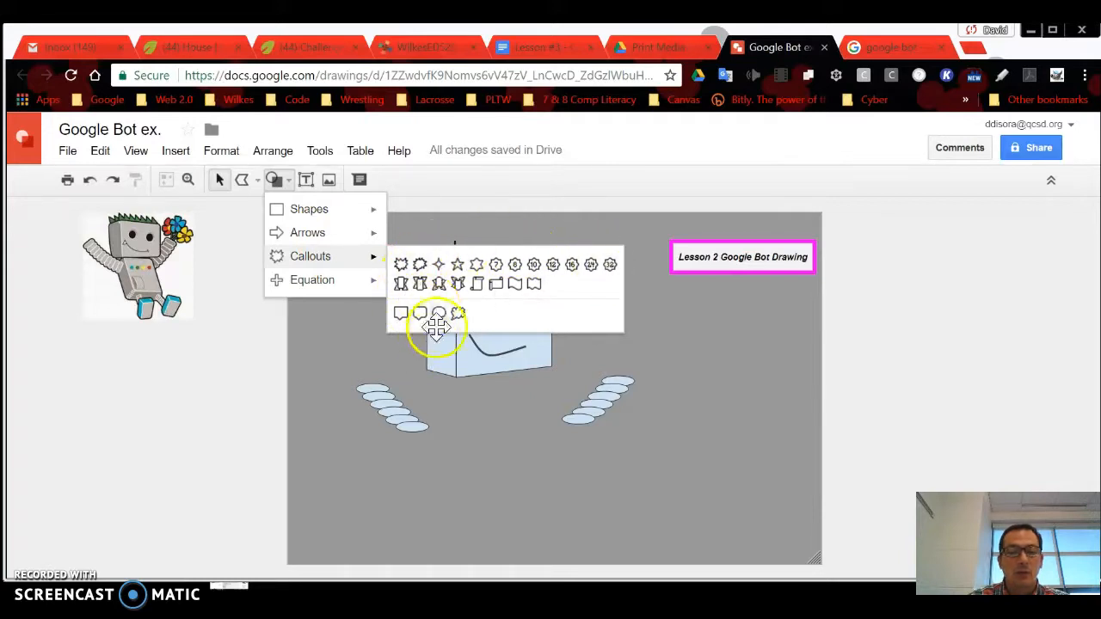
left_click(438, 313)
left_click_drag(396, 273, 225, 221)
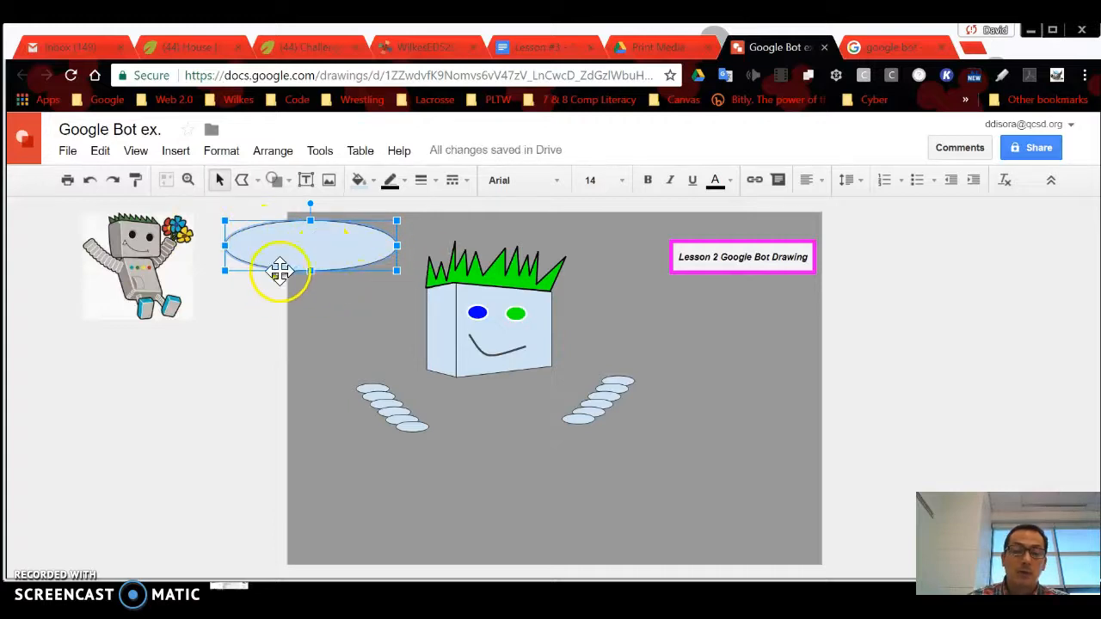
left_click_drag(323, 295, 421, 318)
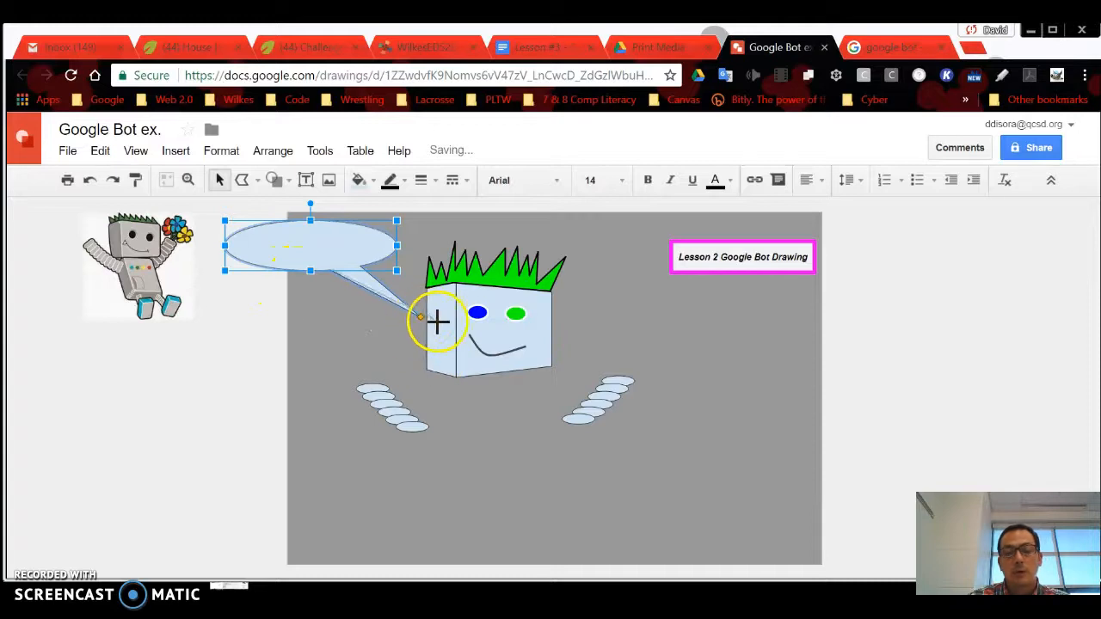
left_click_drag(465, 336, 467, 333)
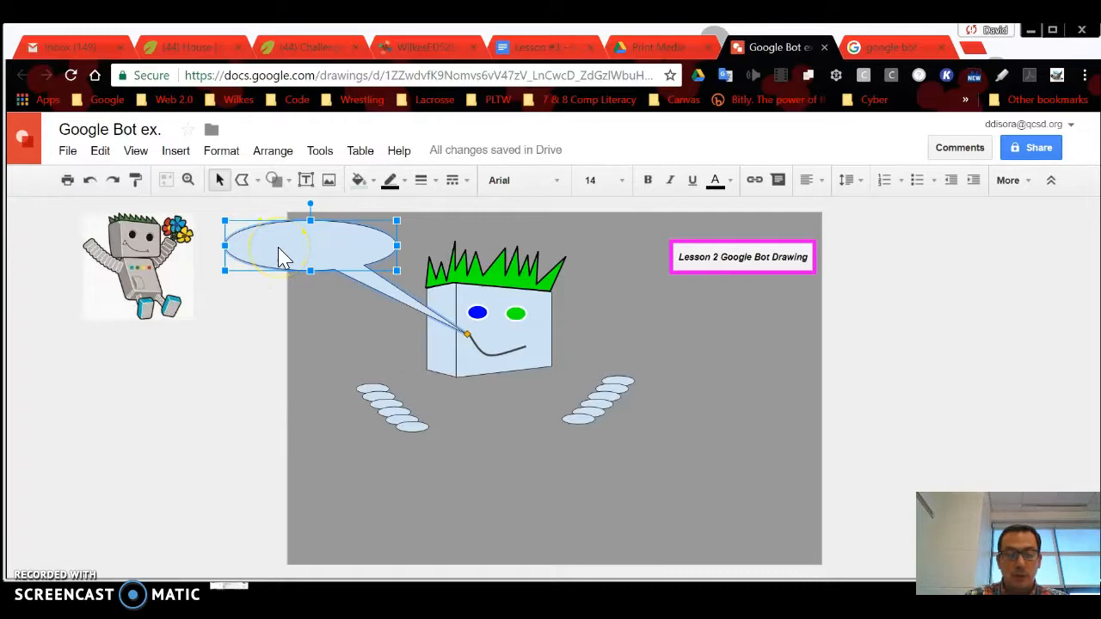
- Enter "Hi my name is Google Bot!" in the oval callout and adjust its width so the text fits on one line
type("Hi my name is Google Bot!")
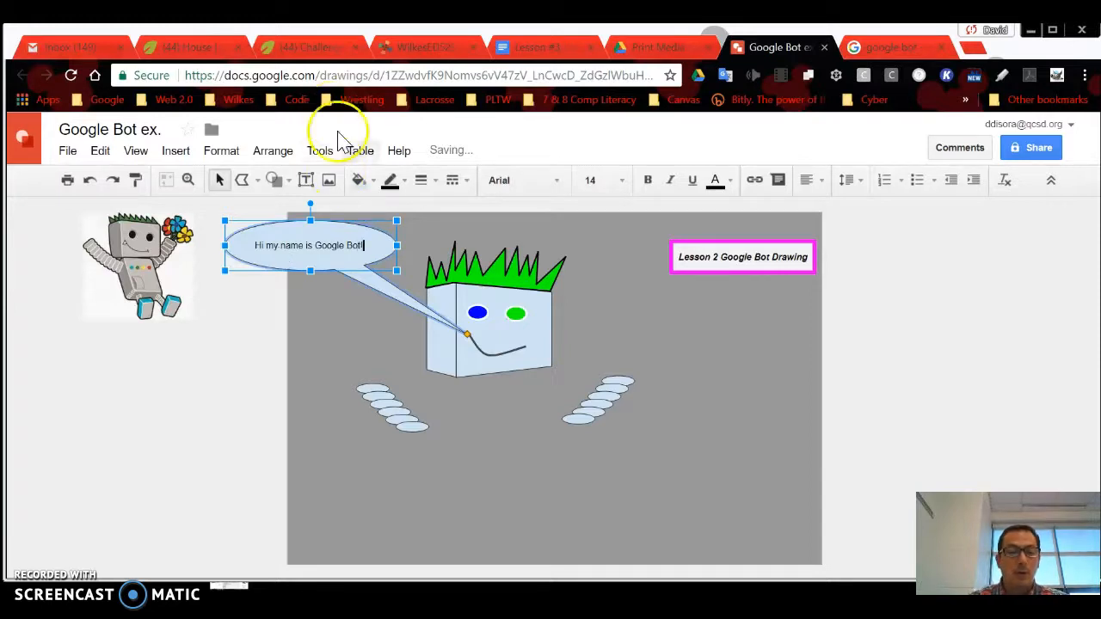
left_click(346, 230)
left_click(227, 241)
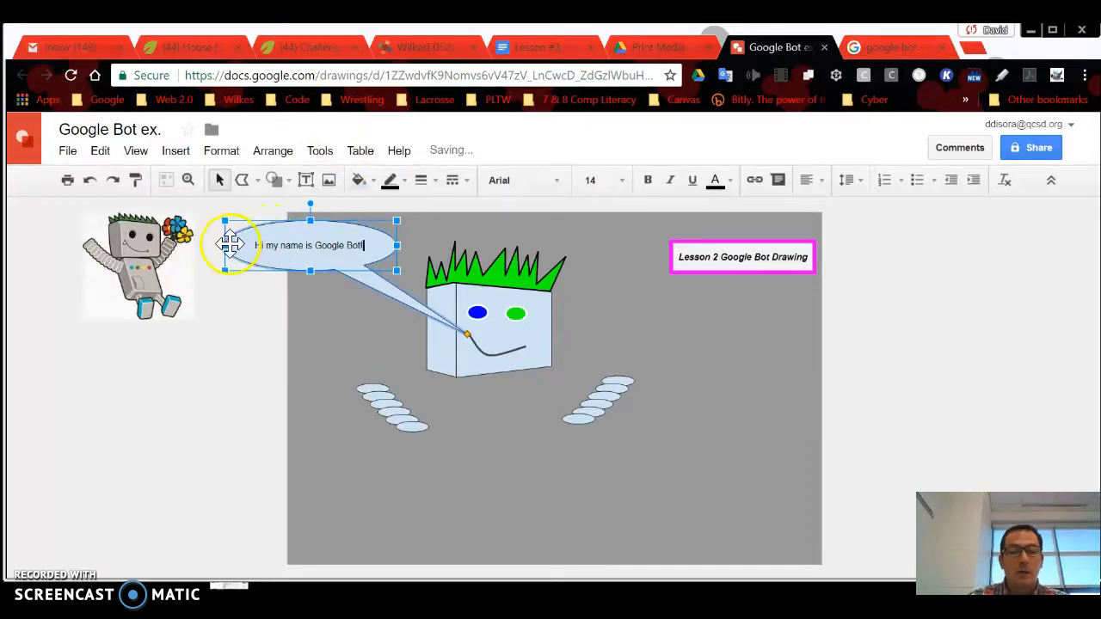
left_click_drag(227, 242, 234, 244)
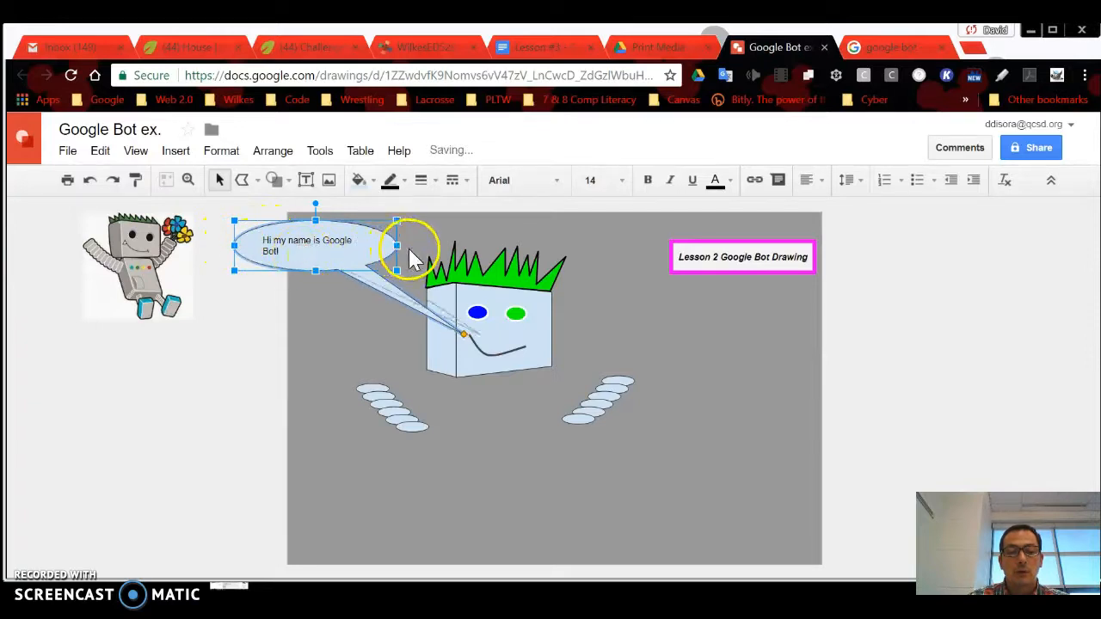
left_click_drag(411, 251, 422, 249)
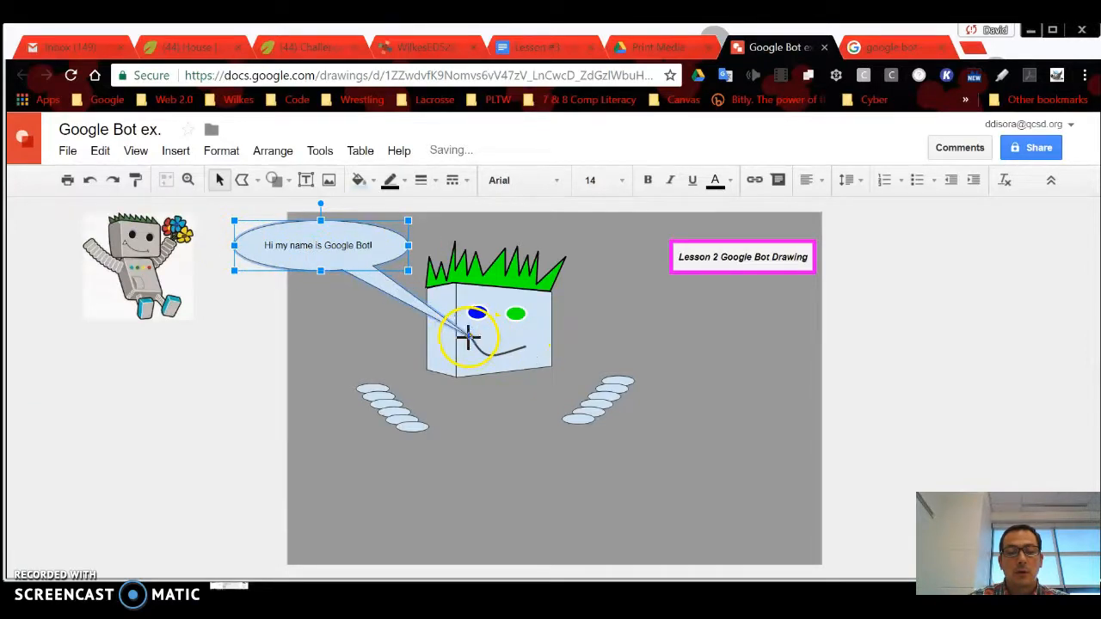
- Fill the speech callout with yellow and thicken its black outline to 3px
left_click(370, 185)
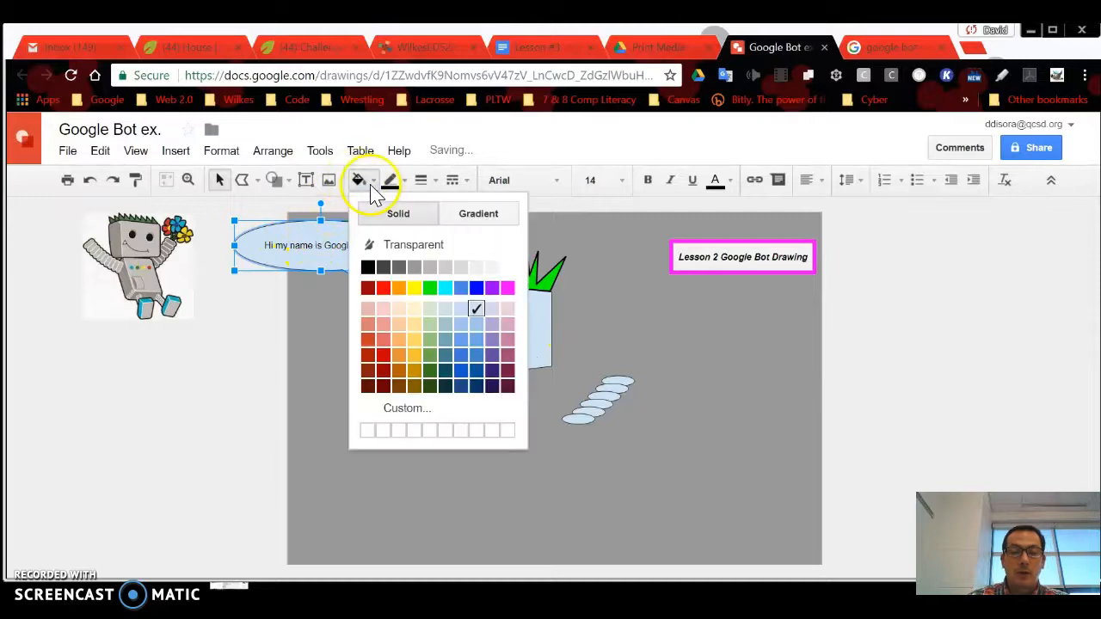
left_click(413, 287)
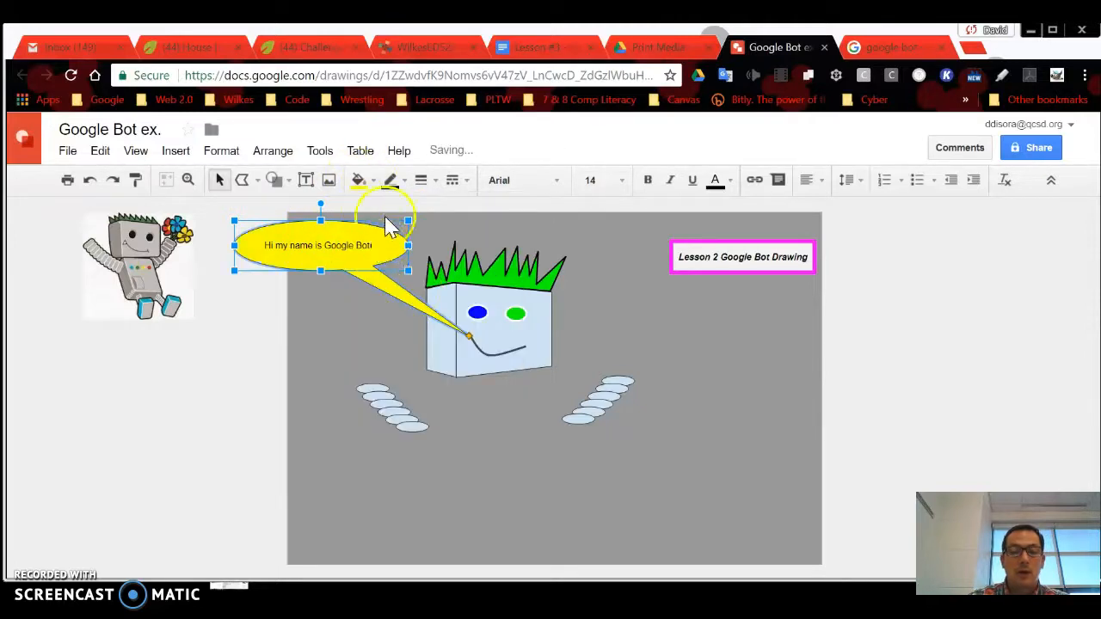
left_click(390, 180)
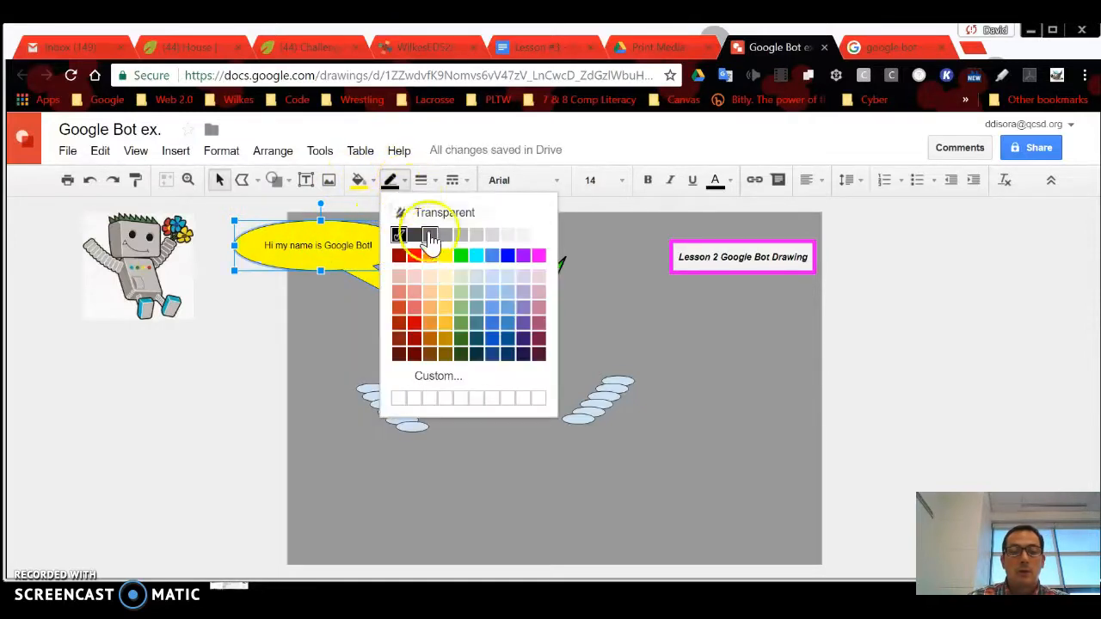
left_click(424, 183)
left_click(444, 255)
left_click(620, 315)
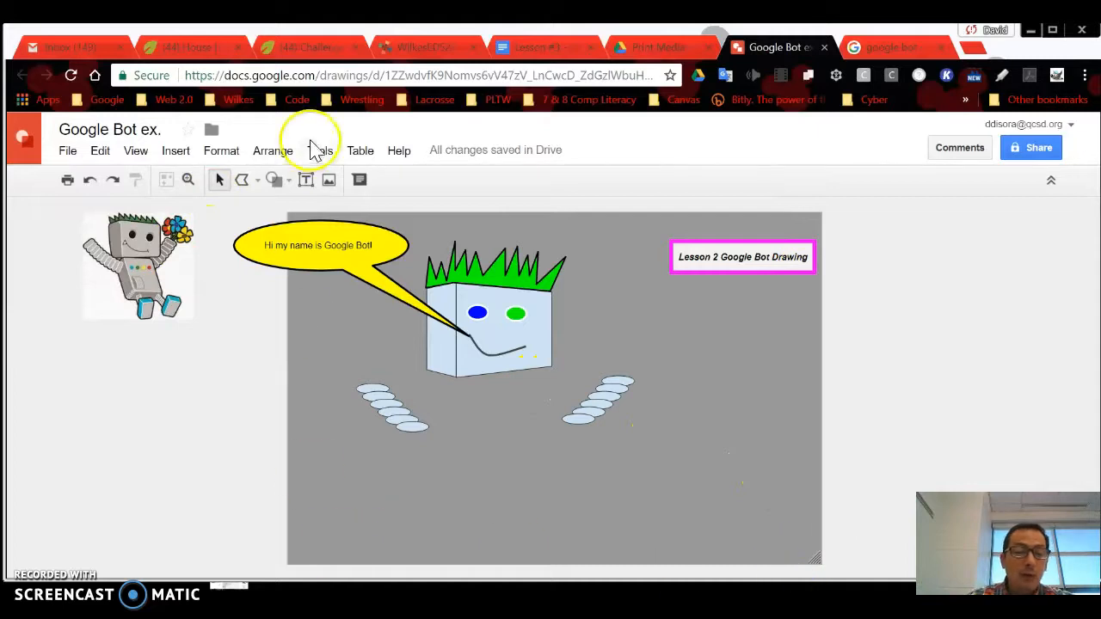
- Draw a rectangular frame shape around the edges of the whole canvas
left_click(277, 179)
mouse_move(321, 214)
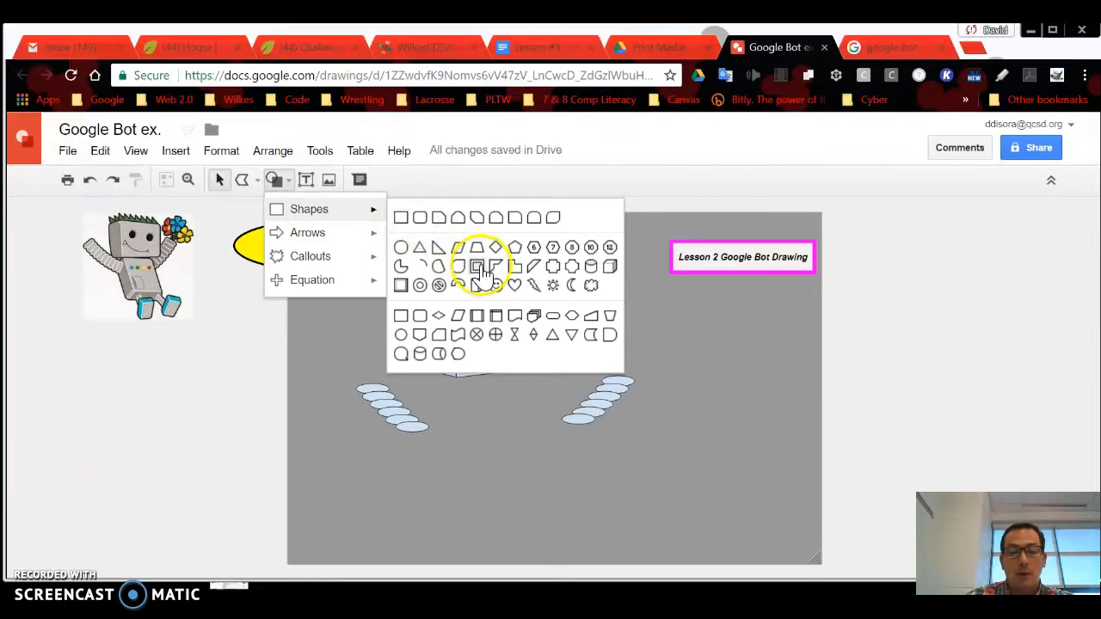
left_click(478, 266)
left_click_drag(289, 213, 815, 559)
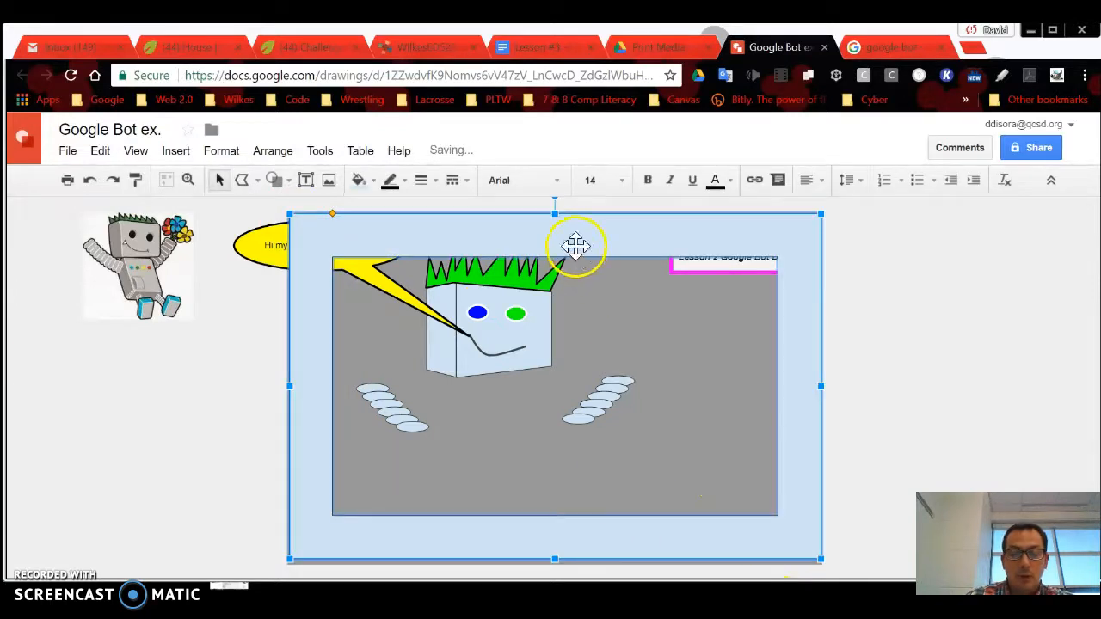
left_click_drag(331, 215, 308, 195)
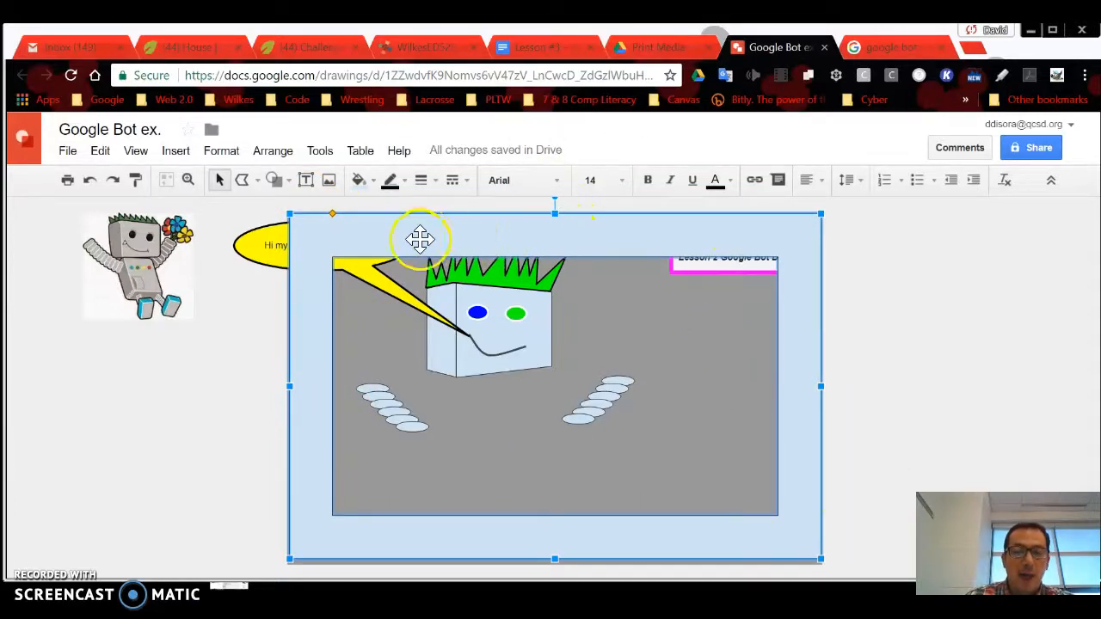
- Send the frame to the back, behind the speech callout, bot and title
left_click(268, 156)
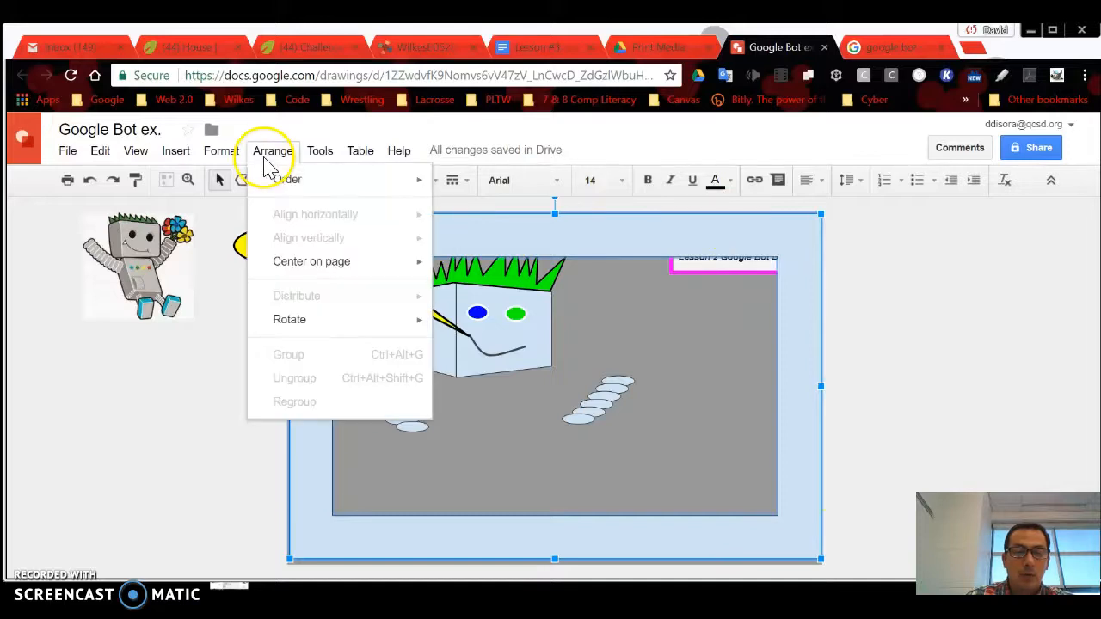
mouse_move(320, 184)
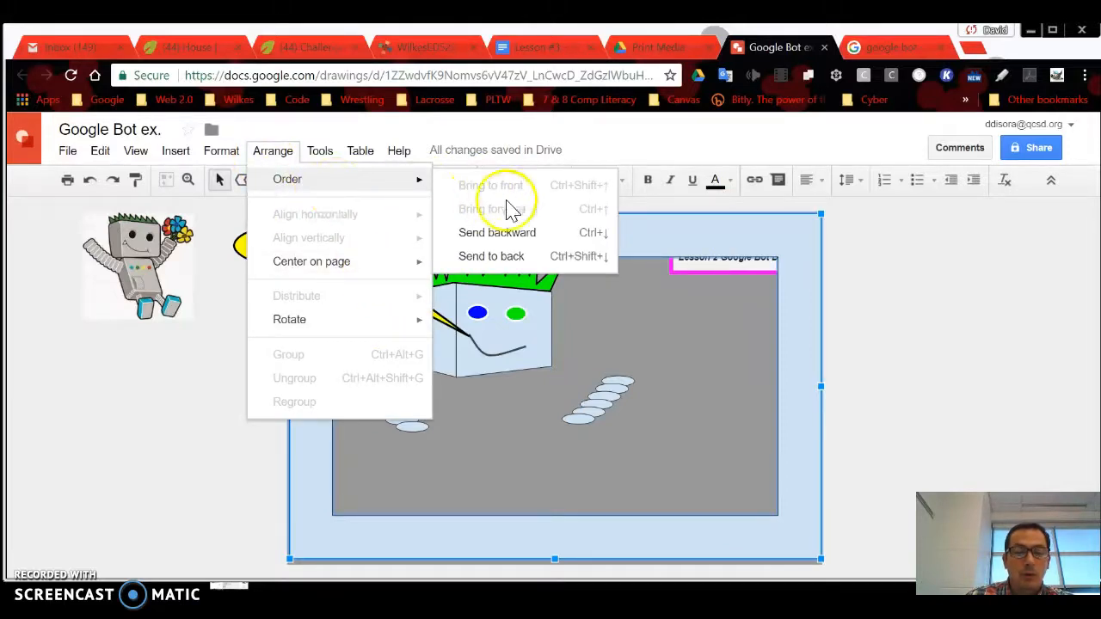
left_click(524, 262)
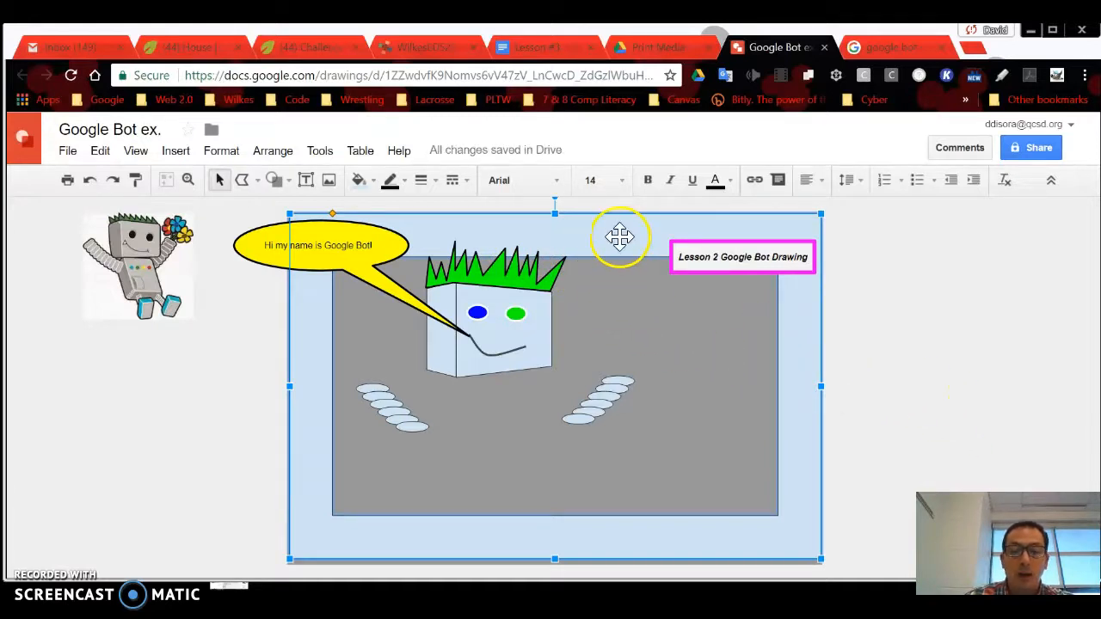
- Try a blue fill and a green fill on the frame
left_click(359, 180)
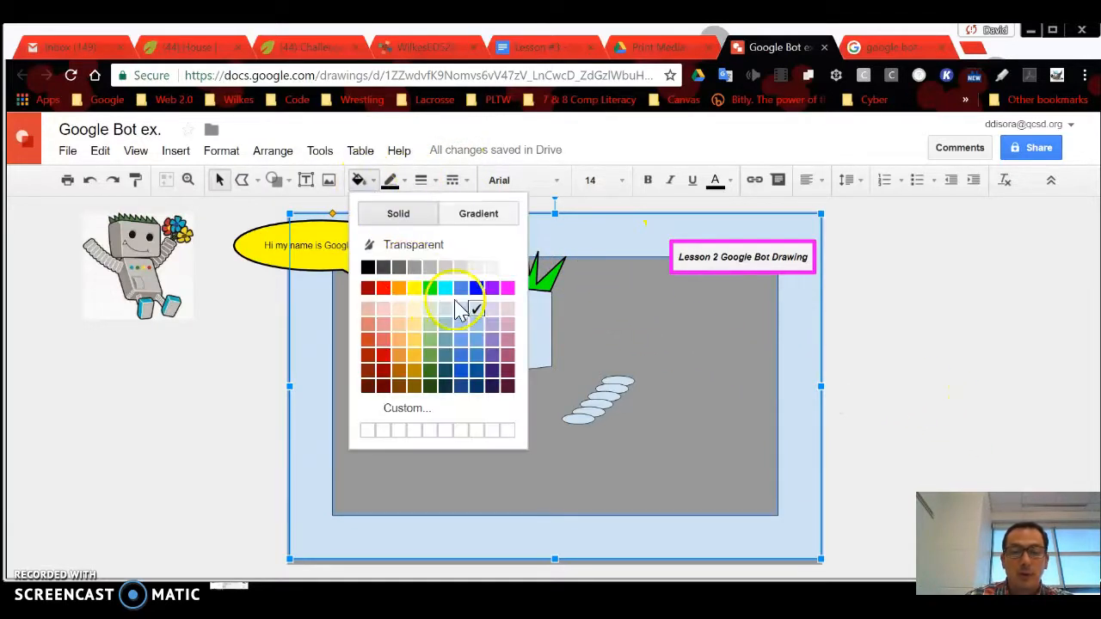
left_click(475, 288)
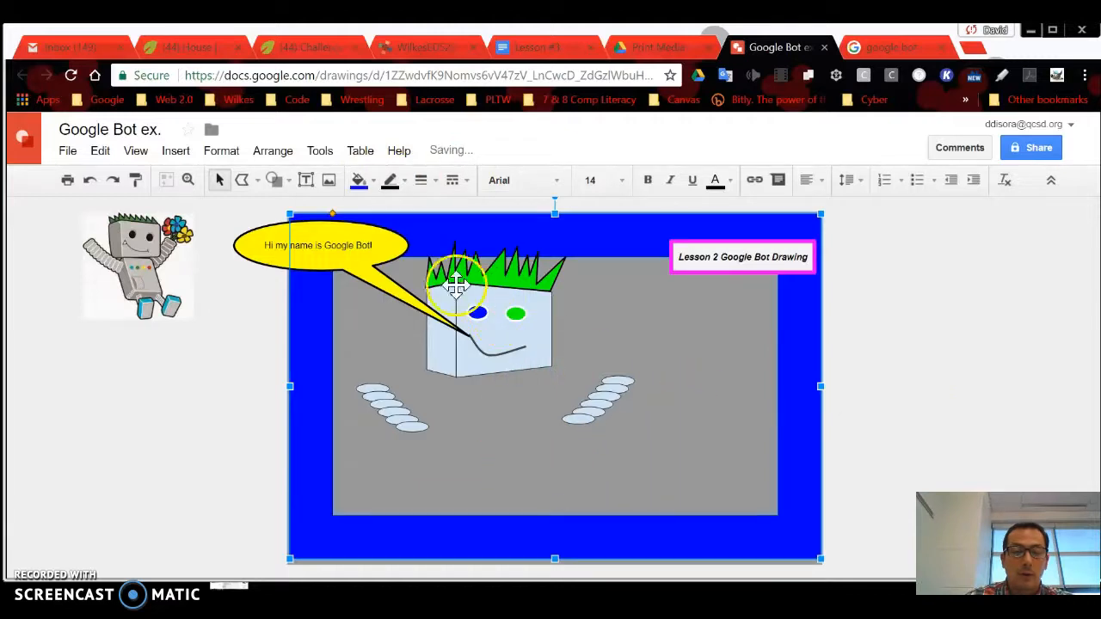
left_click(360, 180)
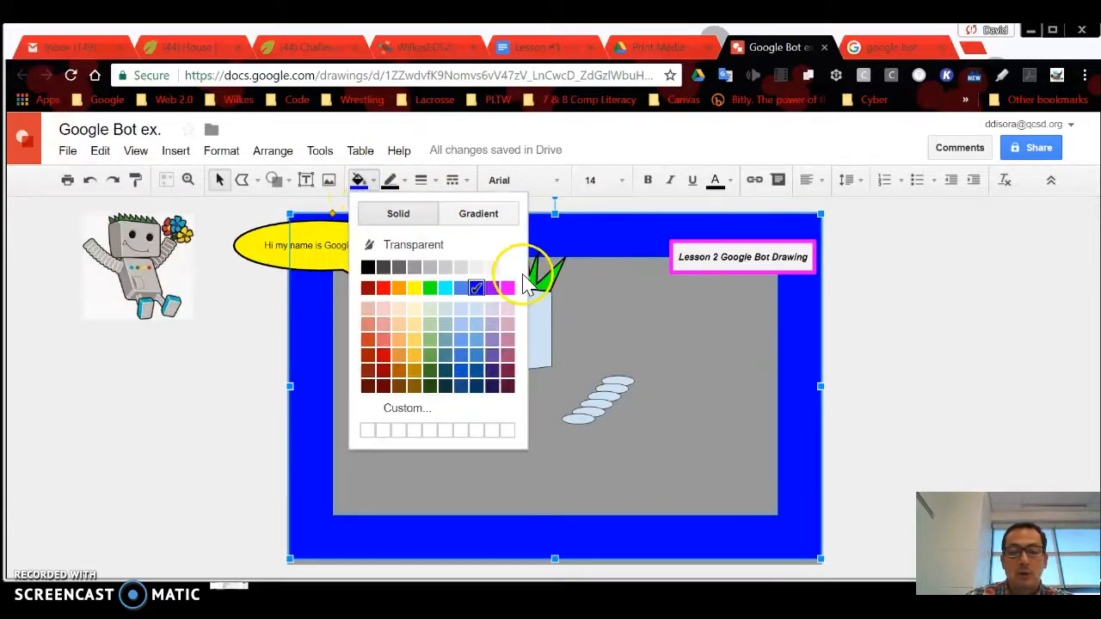
left_click(430, 289)
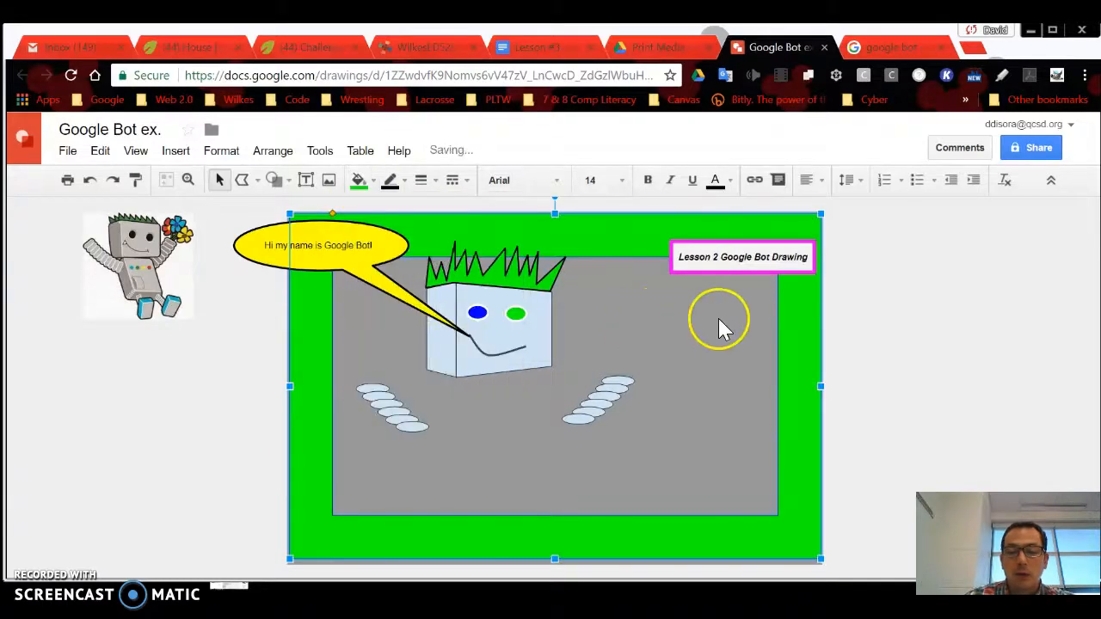
- Fill the frame with red and select it again
left_click(359, 181)
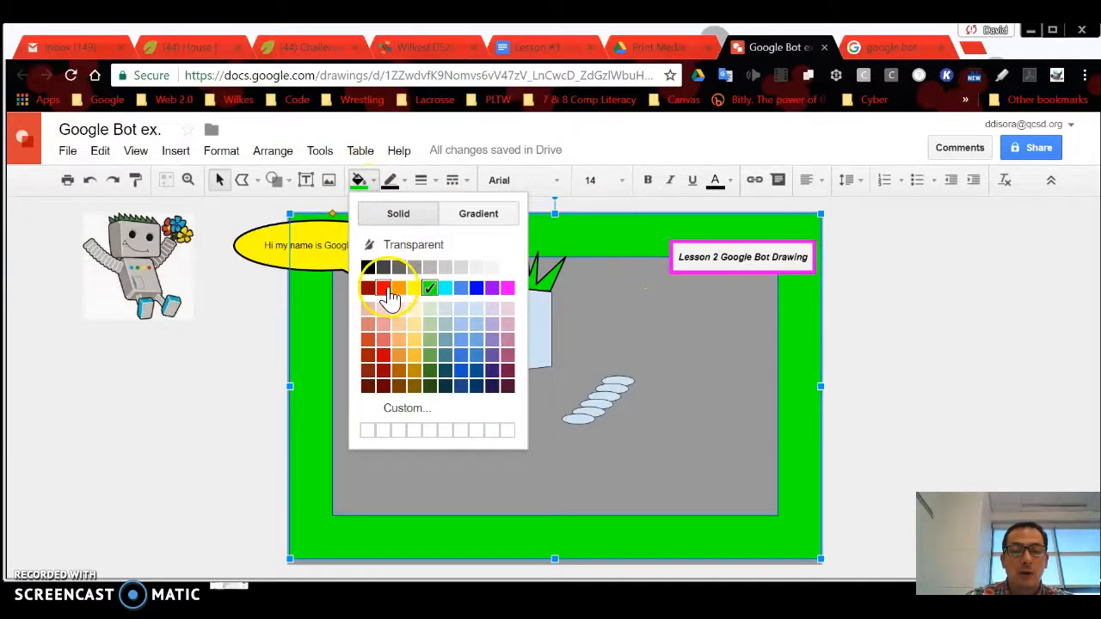
left_click(385, 290)
left_click(943, 376)
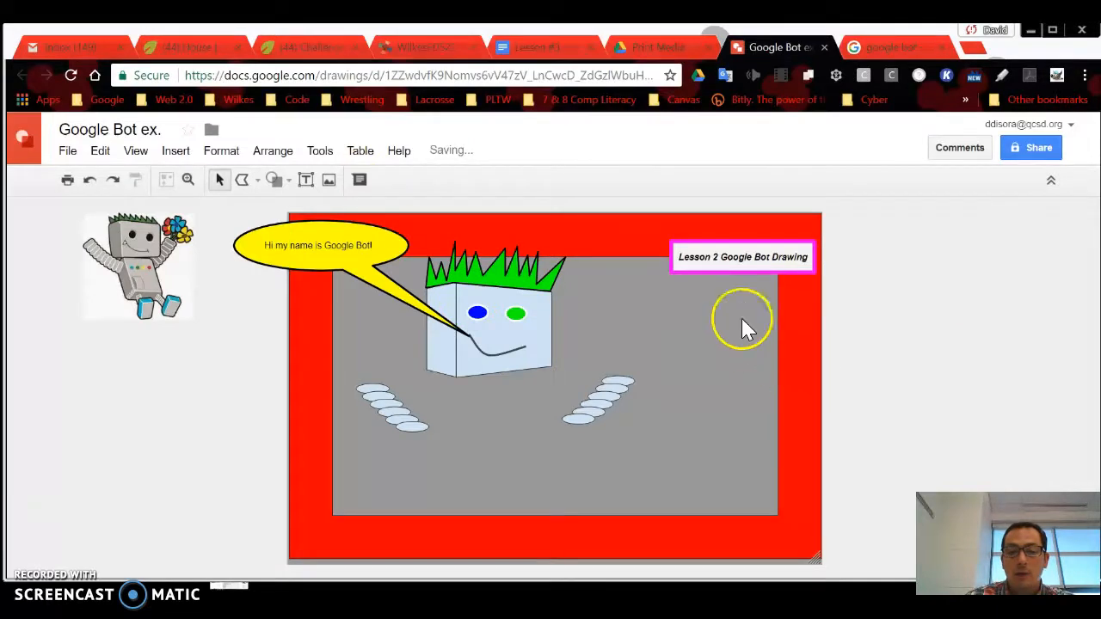
left_click(590, 231)
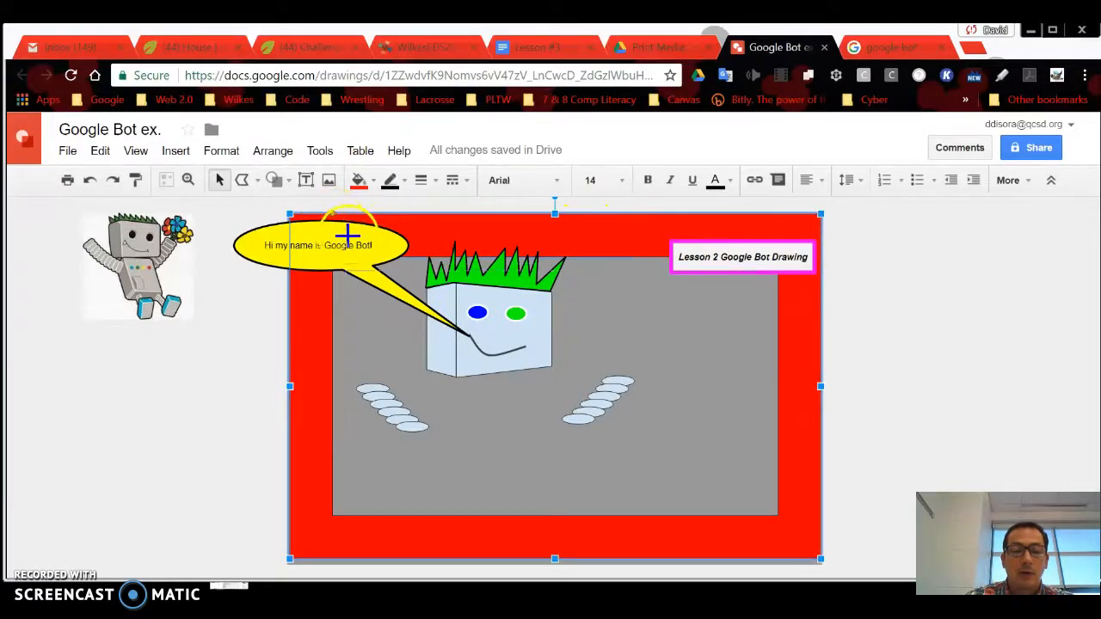
- Make the red frame's border thinner and extend its lower edge to the bottom of the canvas
left_click_drag(332, 214, 317, 214)
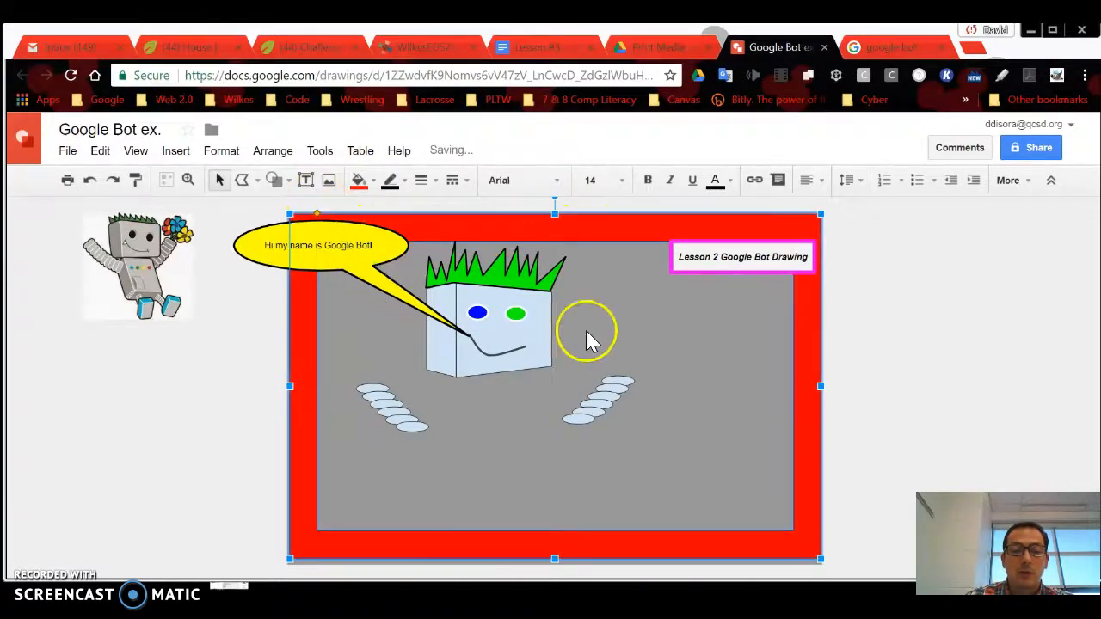
left_click_drag(555, 558, 557, 566)
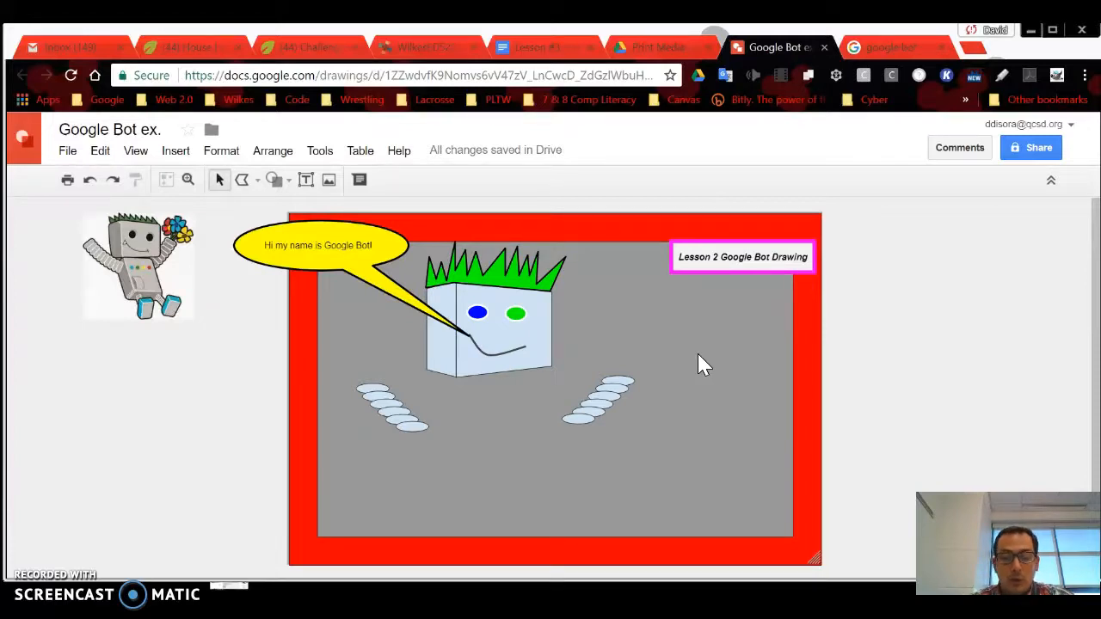
left_click(275, 179)
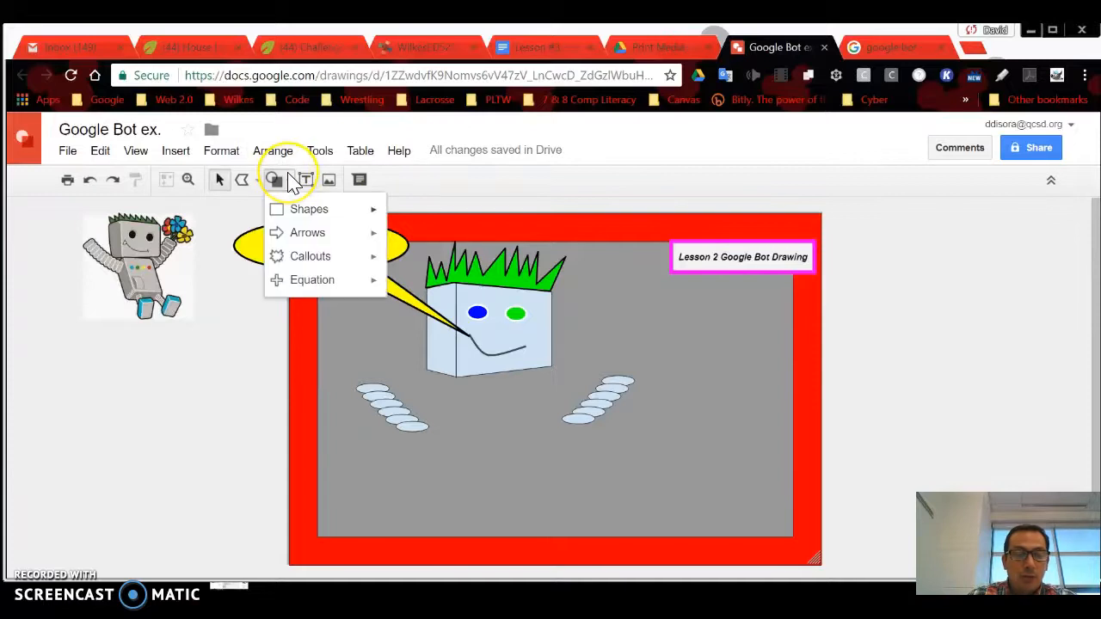
left_click(491, 198)
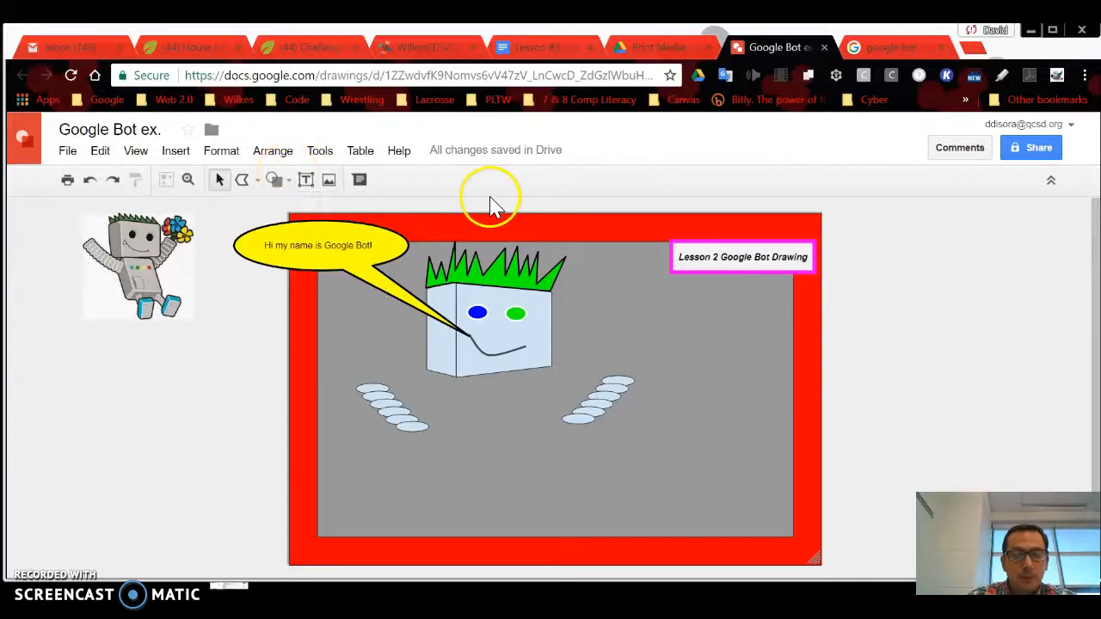
right_click(728, 354)
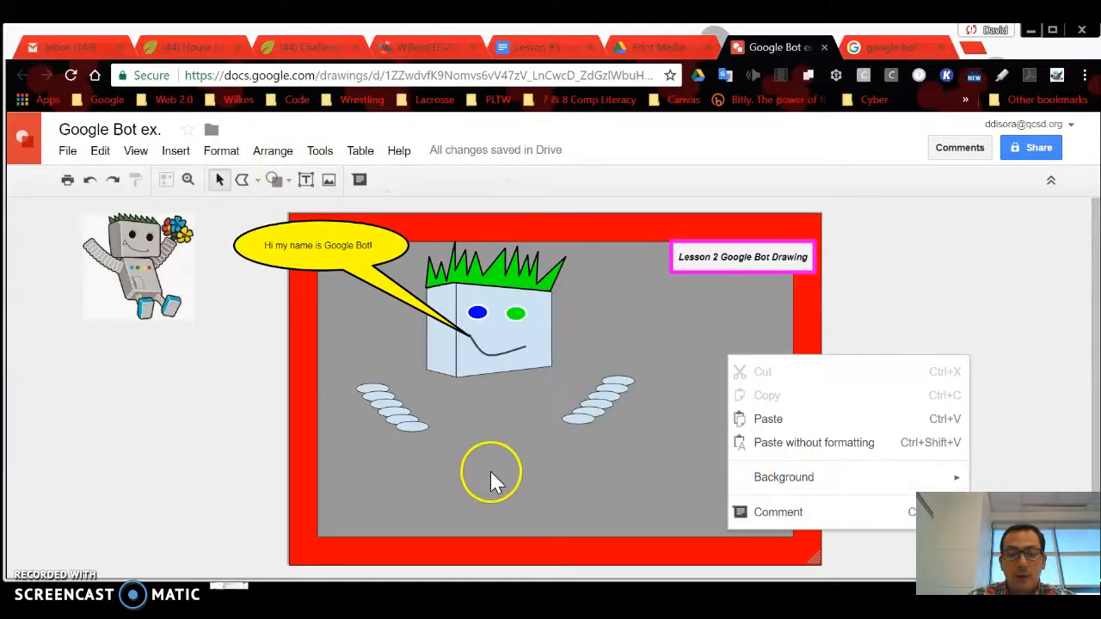
left_click(468, 456)
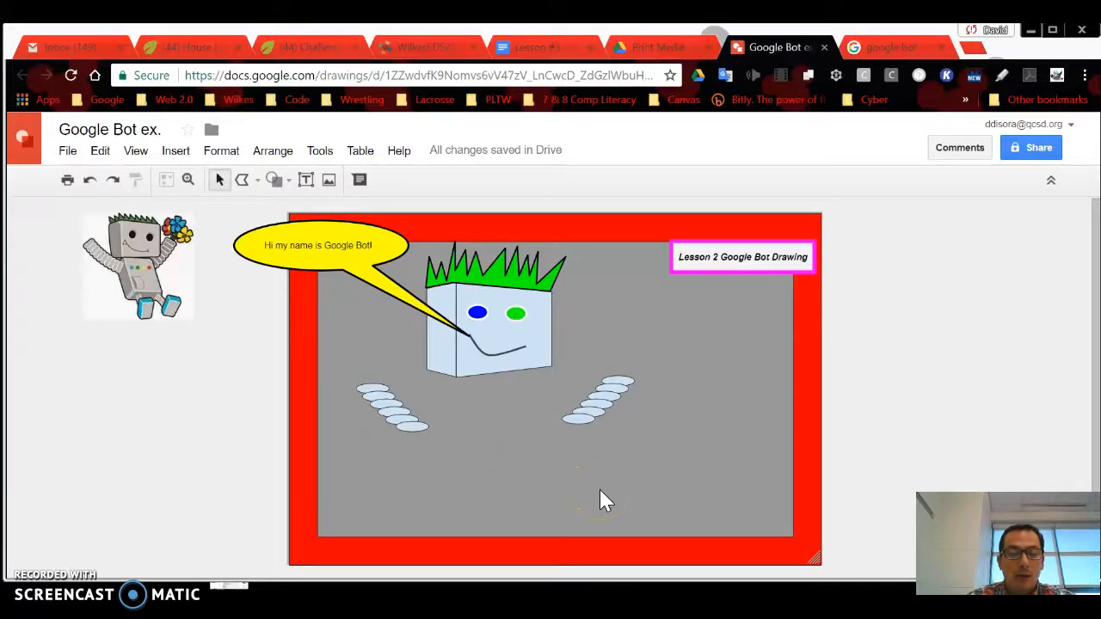